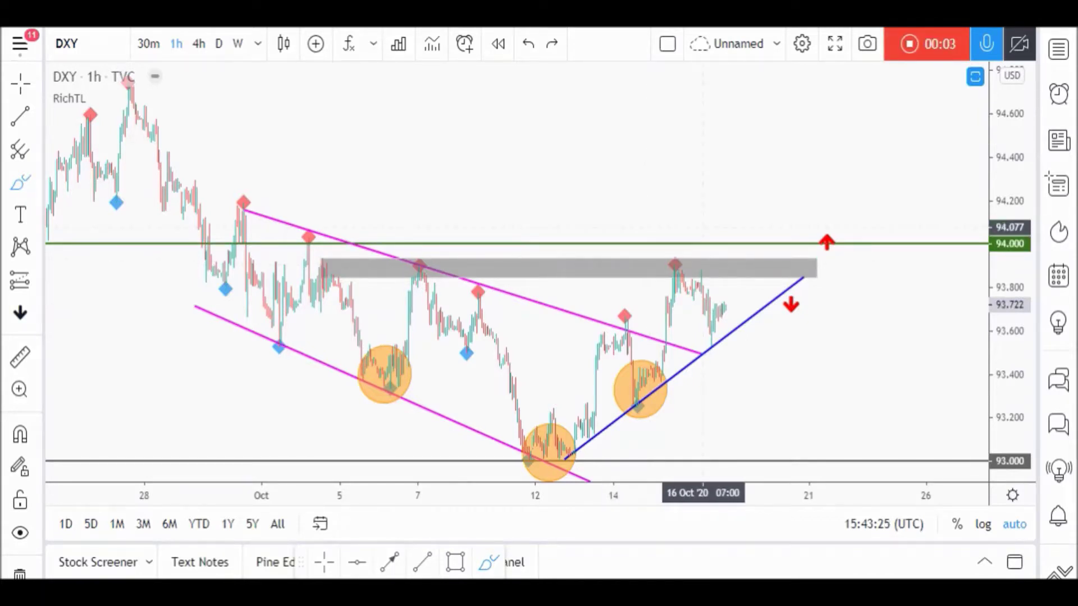
Brush temporary projection strokes from the current price up through the grey resistance zone above 94.000, and remove them
{"action": "mouse_move", "coordinate": [755, 225]}
{"action": "left_mouse_down"}
{"action": "mouse_move", "coordinate": [509, 224]}
{"action": "mouse_move", "coordinate": [329, 272]}
{"action": "mouse_move", "coordinate": [331, 363]}
{"action": "mouse_move", "coordinate": [522, 457]}
{"action": "mouse_move", "coordinate": [727, 454]}
{"action": "mouse_move", "coordinate": [842, 288]}
{"action": "mouse_move", "coordinate": [793, 228]}
{"action": "mouse_move", "coordinate": [709, 217]}
{"action": "left_mouse_up"}
{"action": "mouse_move", "coordinate": [726, 305]}
{"action": "left_mouse_down"}
{"action": "mouse_move", "coordinate": [766, 264]}
{"action": "mouse_move", "coordinate": [752, 242]}
{"action": "mouse_move", "coordinate": [744, 261]}
{"action": "mouse_move", "coordinate": [787, 277]}
{"action": "mouse_move", "coordinate": [840, 457]}
{"action": "mouse_move", "coordinate": [874, 468]}
{"action": "mouse_move", "coordinate": [856, 441]}
{"action": "mouse_move", "coordinate": [844, 455]}
{"action": "mouse_move", "coordinate": [884, 460]}
{"action": "mouse_move", "coordinate": [887, 295]}
{"action": "left_mouse_up"}
{"action": "key", "text": "Delete"}
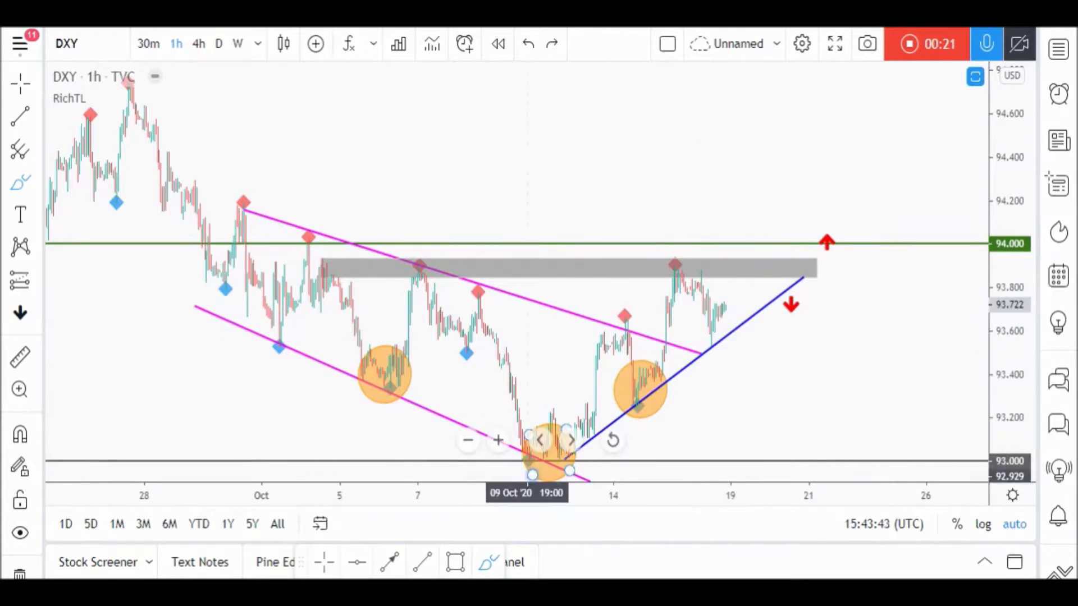
{"action": "left_click_drag", "start_coordinate": [724, 307], "coordinate": [741, 278]}
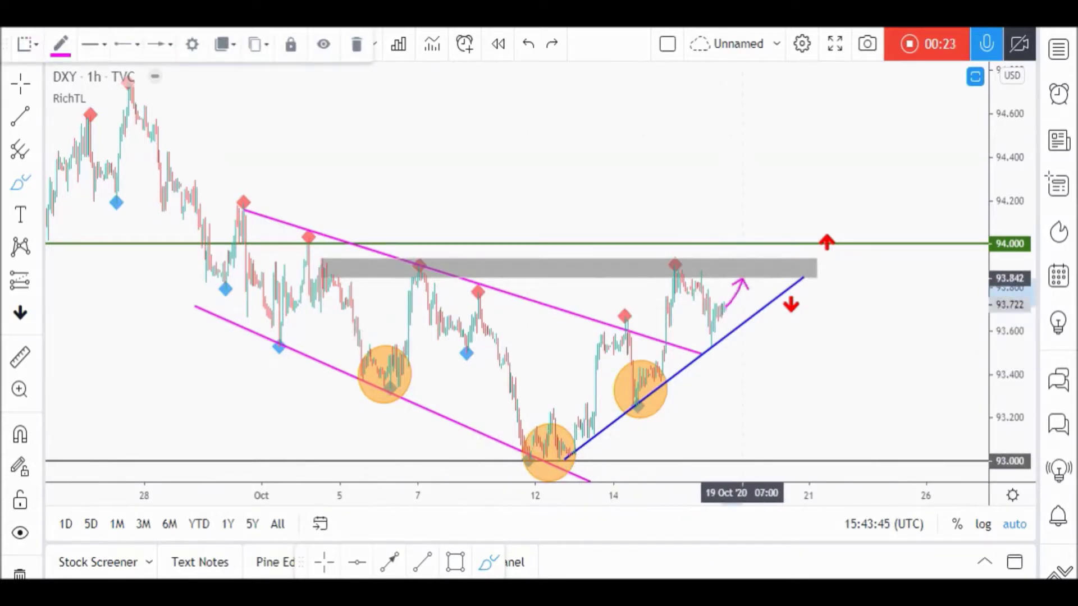
{"action": "left_click_drag", "start_coordinate": [746, 230], "coordinate": [747, 228]}
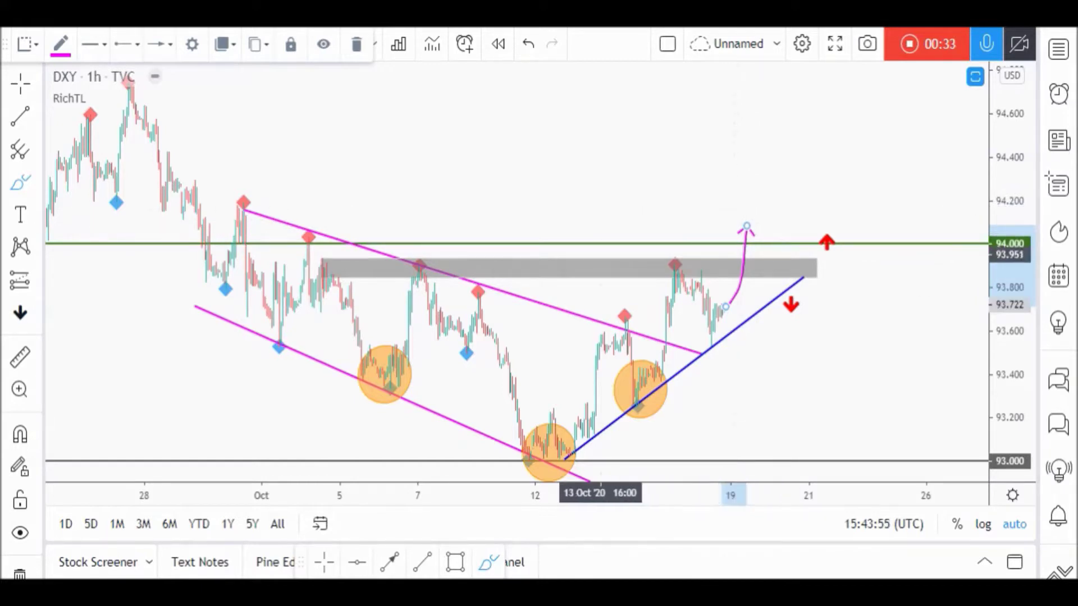
{"action": "key", "text": "ctrl+z"}
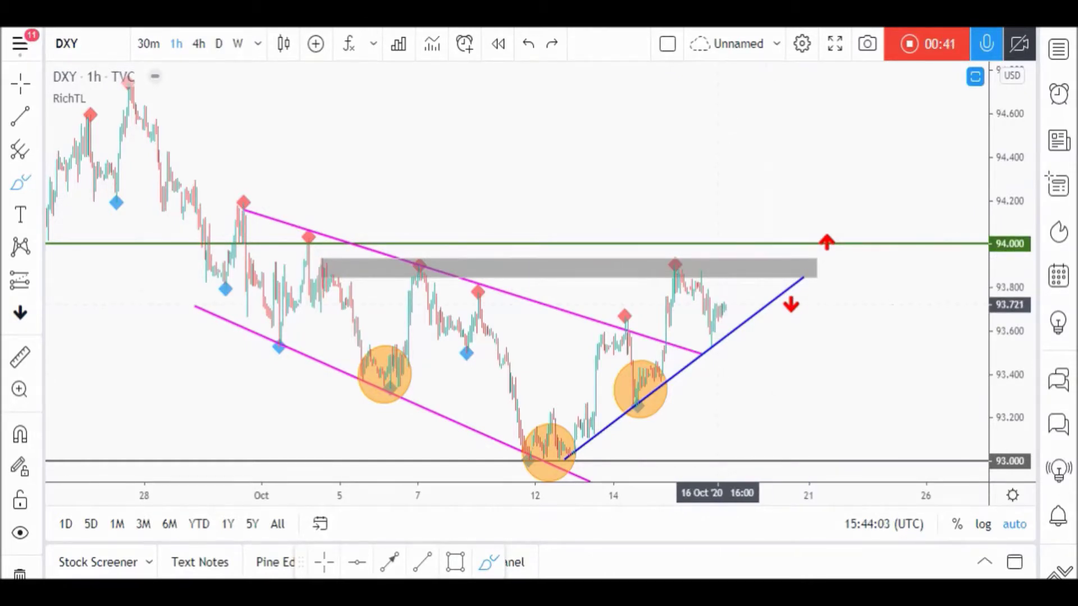
Try circling the grey zone and the 94.000 level above the current price with the brush, and undo it
{"action": "mouse_move", "coordinate": [753, 233]}
{"action": "left_mouse_down"}
{"action": "mouse_move", "coordinate": [681, 235]}
{"action": "mouse_move", "coordinate": [745, 274]}
{"action": "left_mouse_up"}
{"action": "left_click_drag", "start_coordinate": [801, 248], "coordinate": [732, 231]}
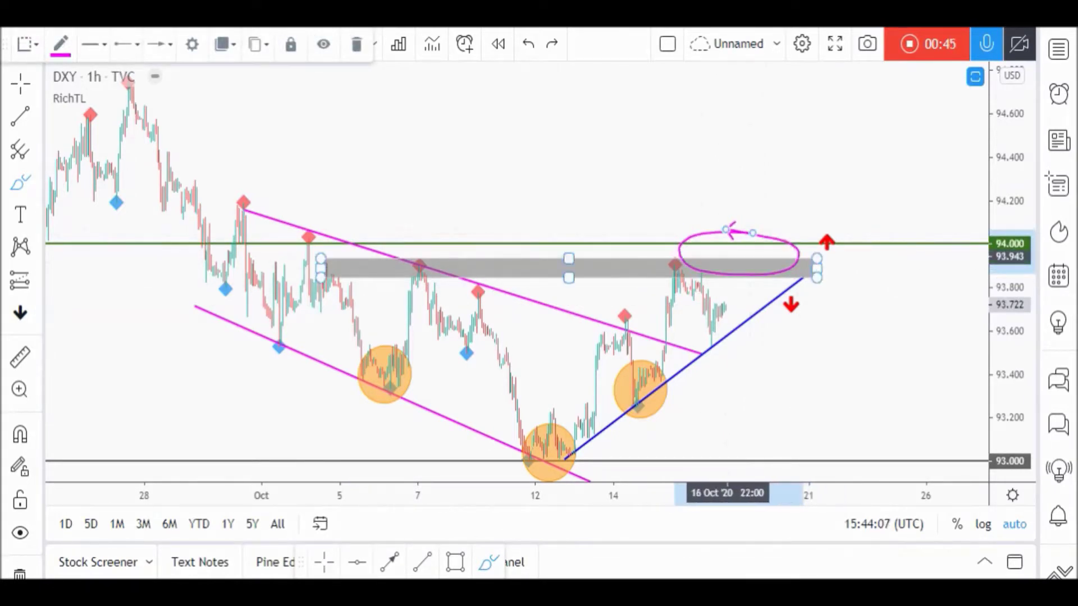
{"action": "key", "text": "ctrl+z"}
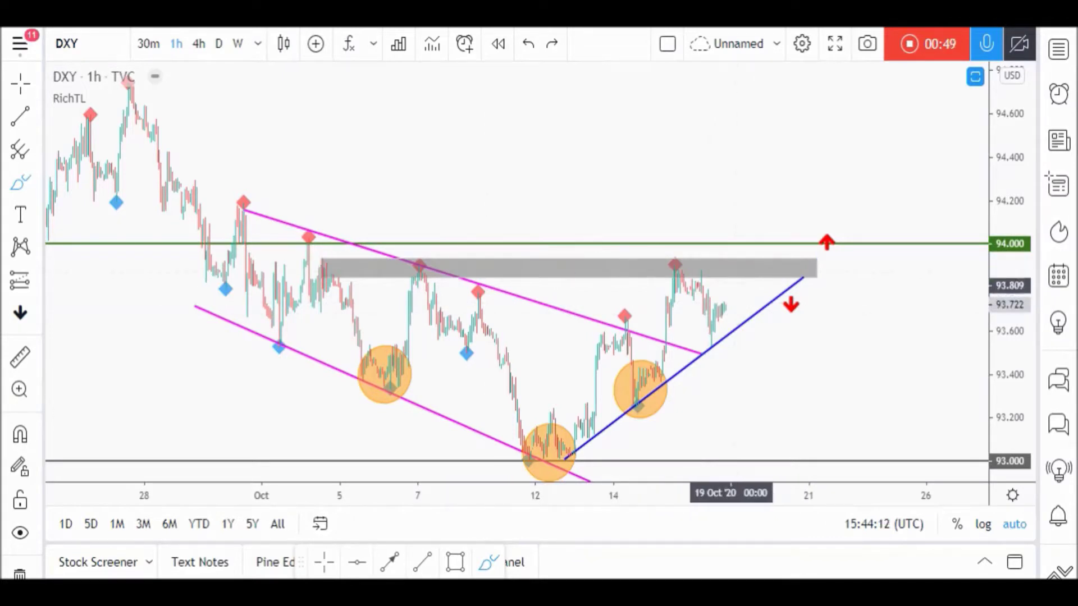
Brush a projected price swing that rises, dips to the blue trendline and climbs into the grey resistance zone
{"action": "mouse_move", "coordinate": [717, 321]}
{"action": "left_mouse_down"}
{"action": "mouse_move", "coordinate": [719, 284]}
{"action": "mouse_move", "coordinate": [732, 281]}
{"action": "mouse_move", "coordinate": [744, 318]}
{"action": "left_mouse_up"}
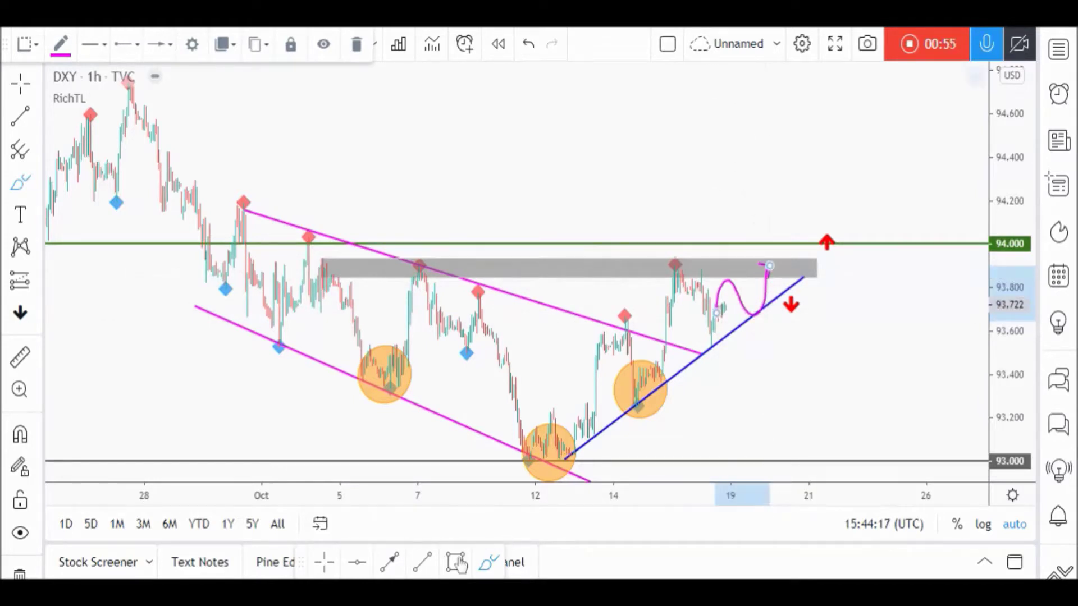
Draw a thin grey rectangle starting where the projected swing meets the blue trendline, and move the red down arrow to its far end
{"action": "key", "text": "alt+shift+r"}
{"action": "mouse_move", "coordinate": [749, 307]}
{"action": "left_mouse_down"}
{"action": "mouse_move", "coordinate": [818, 320]}
{"action": "mouse_move", "coordinate": [848, 310]}
{"action": "left_mouse_up"}
{"action": "left_click", "coordinate": [810, 368]}
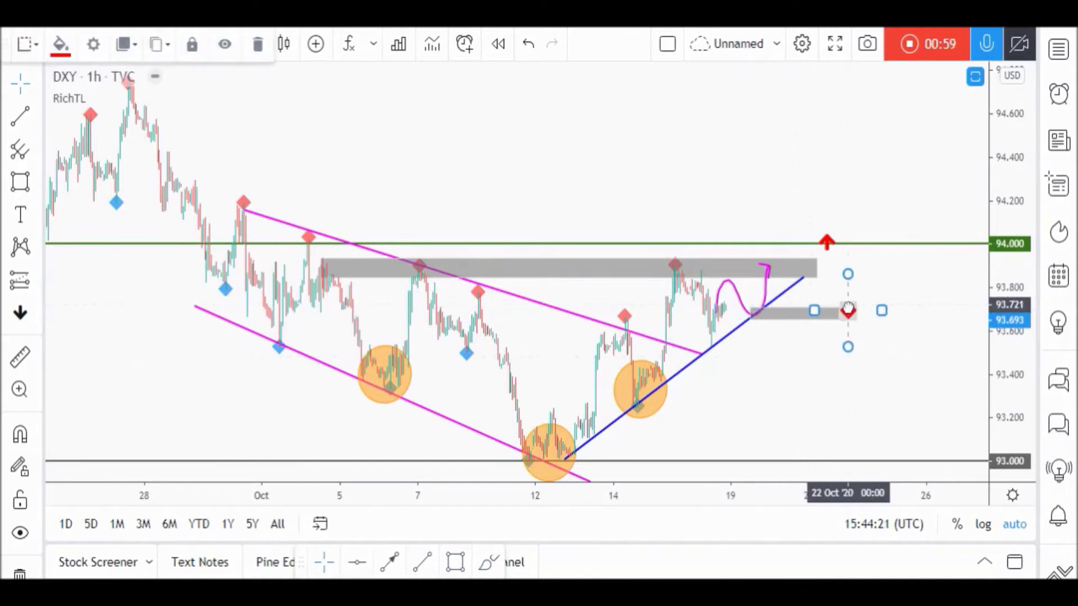
{"action": "left_click", "coordinate": [794, 362]}
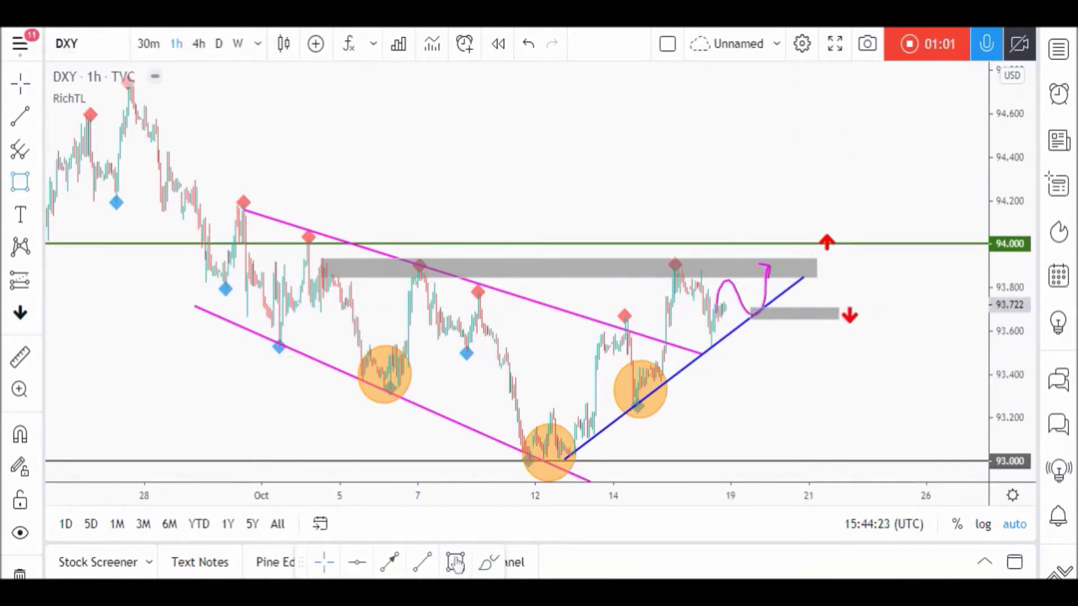
Place a short position below the small grey rectangle with entry 93.629, stop 93.930 and target 93.017
{"action": "left_click", "coordinate": [455, 563]}
{"action": "left_click", "coordinate": [36, 290]}
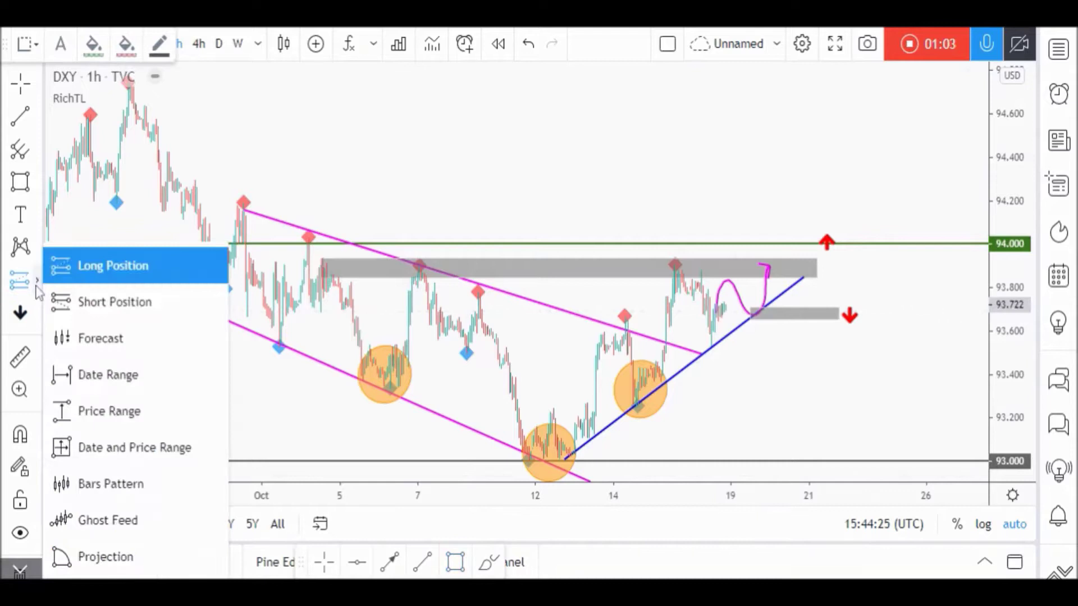
{"action": "left_click", "coordinate": [71, 298]}
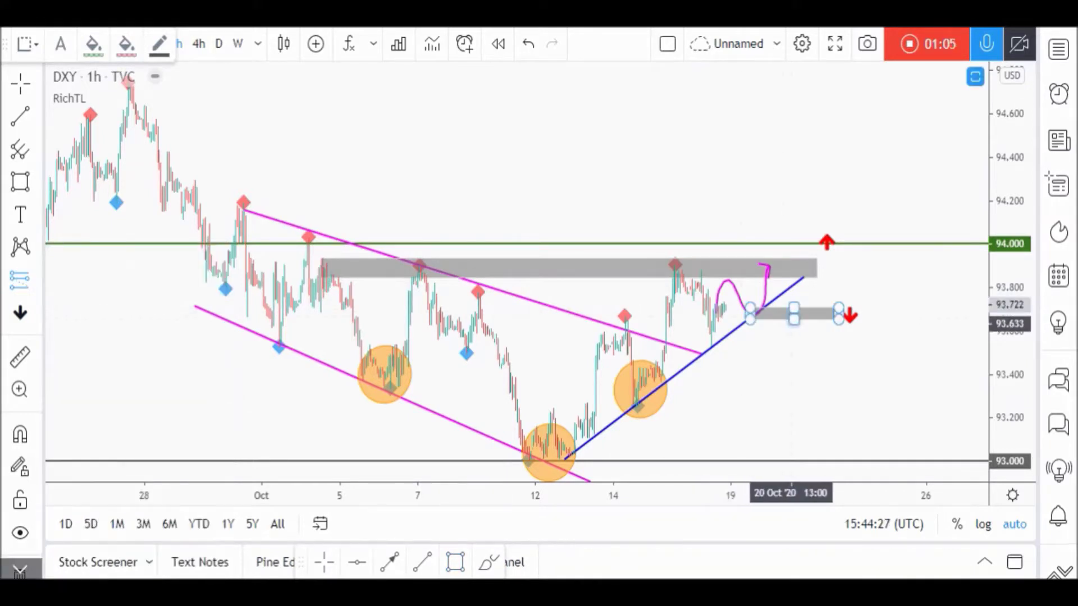
{"action": "left_click", "coordinate": [793, 325]}
{"action": "left_click_drag", "start_coordinate": [792, 250], "coordinate": [771, 259]}
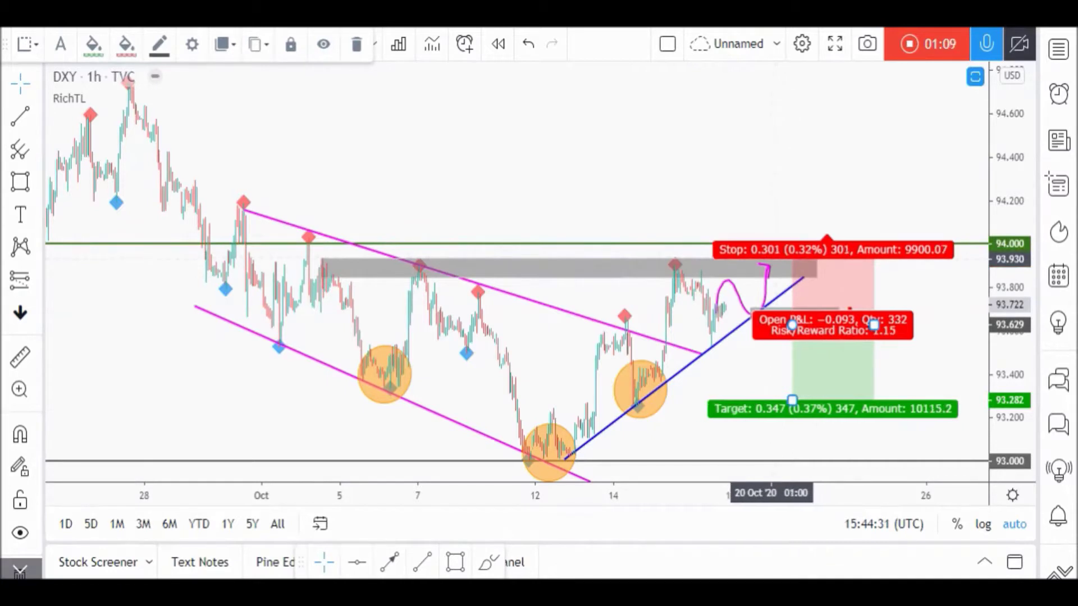
{"action": "left_click_drag", "start_coordinate": [791, 400], "coordinate": [786, 457]}
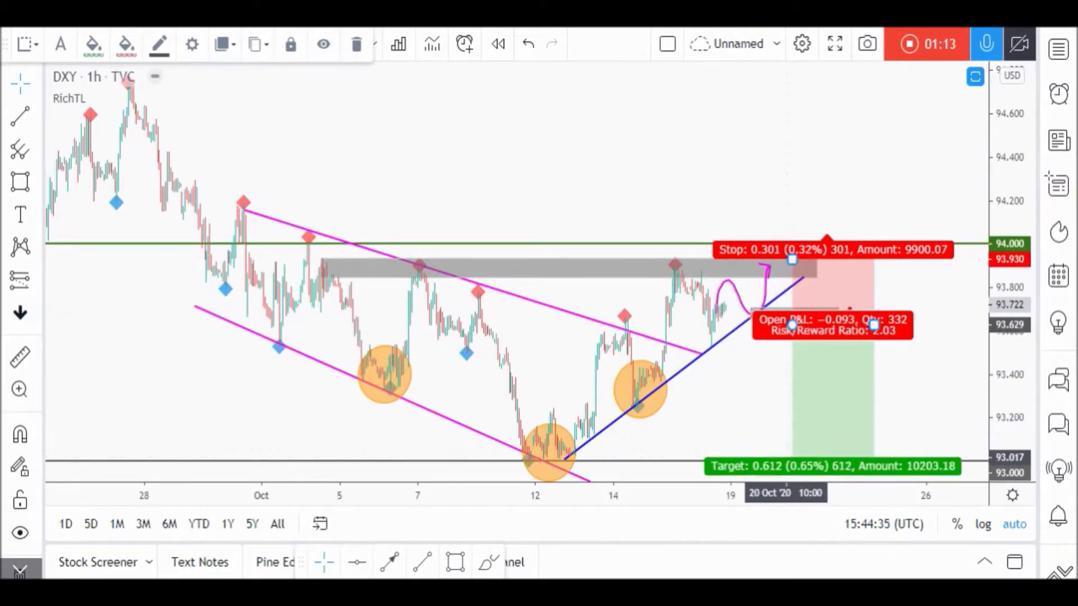
{"action": "left_click", "coordinate": [691, 431]}
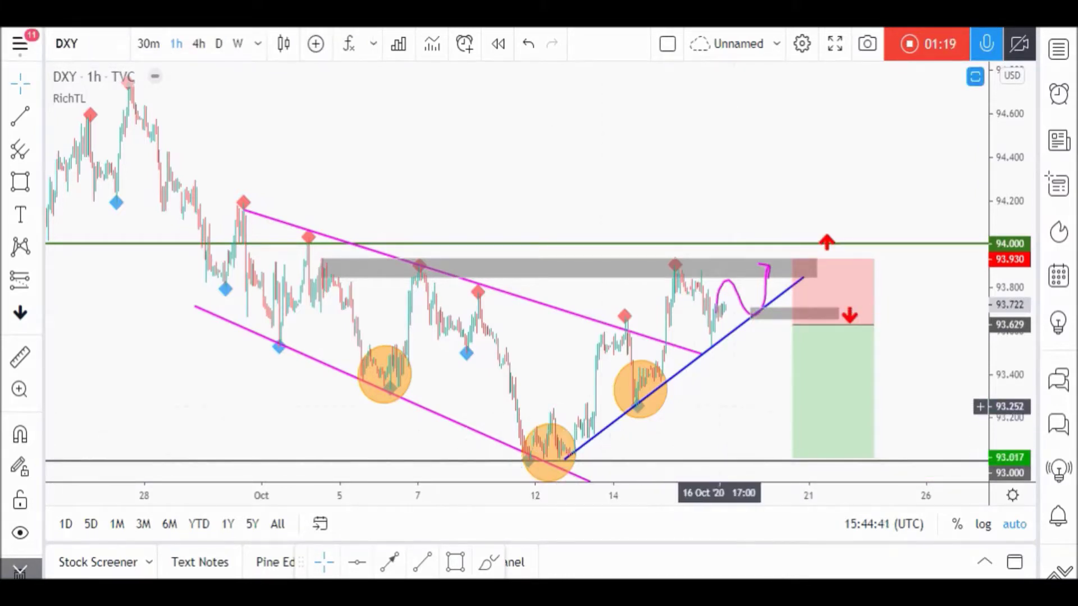
Brush an arrow from the current price up past 94.000, and another from the grey zone down to the small rectangle
{"action": "key", "text": "alt+b"}
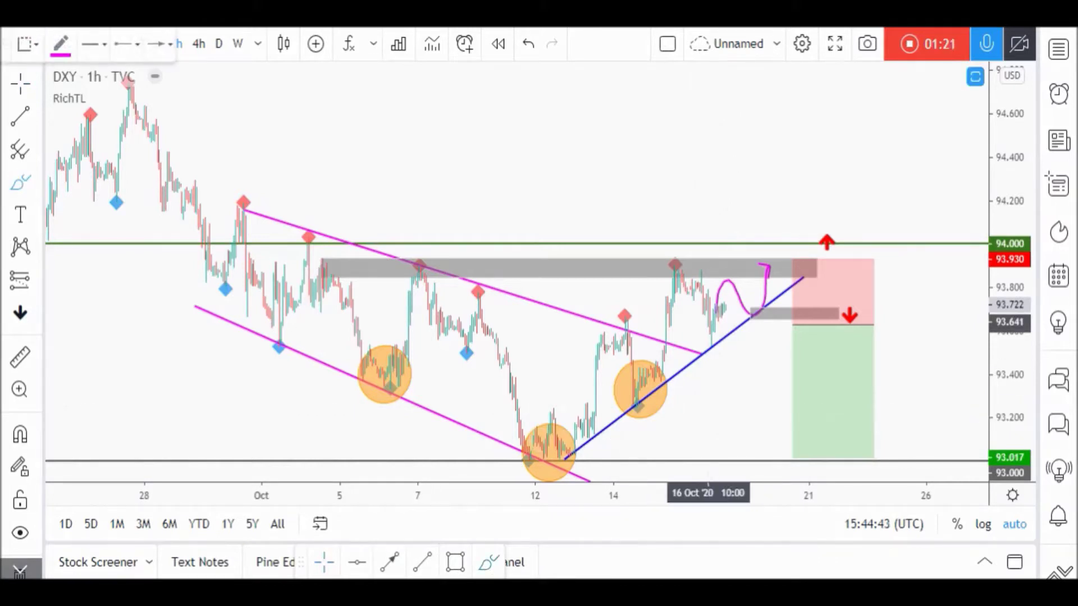
{"action": "left_click_drag", "start_coordinate": [721, 307], "coordinate": [721, 289]}
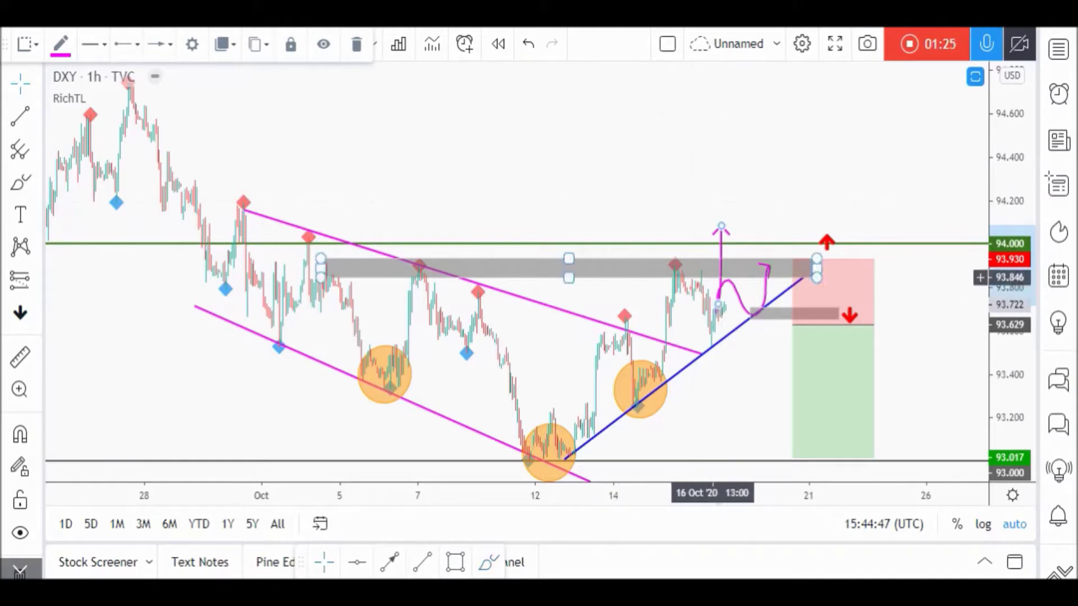
{"action": "left_click", "coordinate": [678, 175]}
{"action": "left_click", "coordinate": [697, 269]}
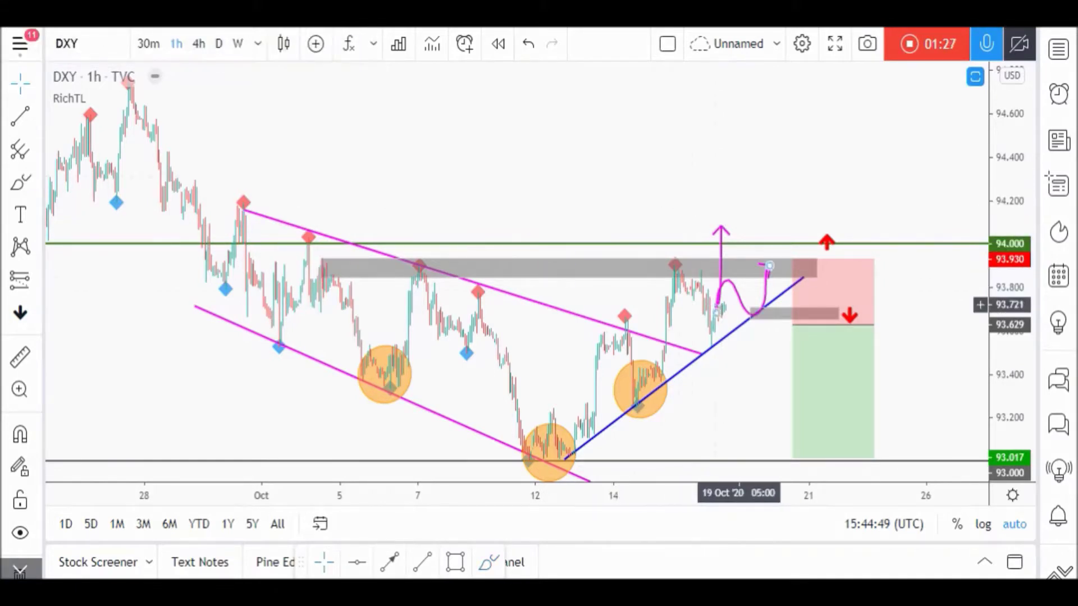
{"action": "left_click", "coordinate": [758, 325]}
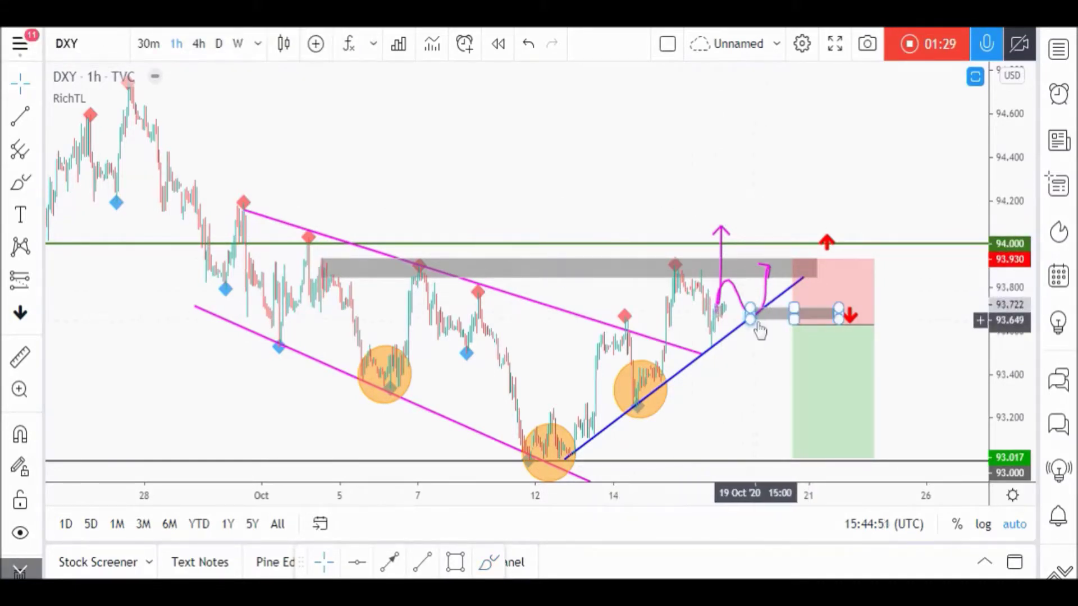
{"action": "left_click", "coordinate": [746, 337]}
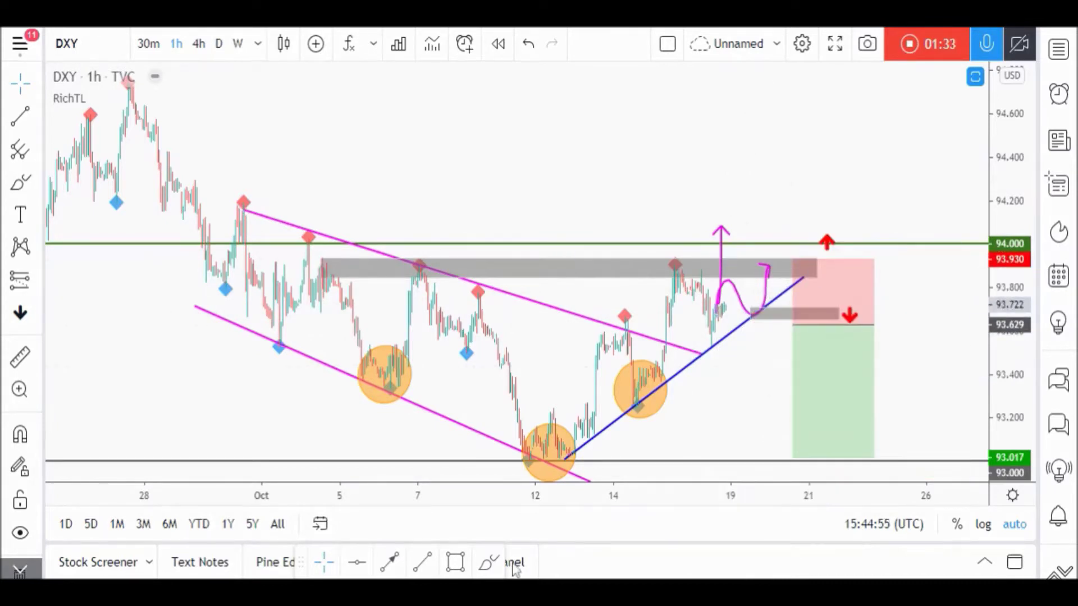
{"action": "left_click_drag", "start_coordinate": [768, 268], "coordinate": [783, 317]}
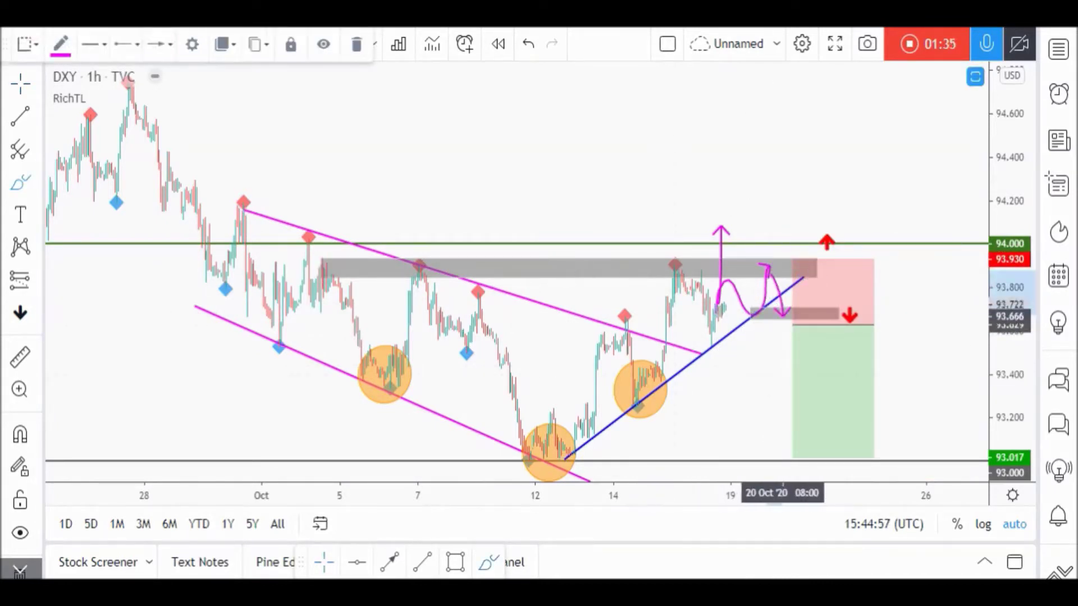
{"action": "right_click", "coordinate": [668, 146]}
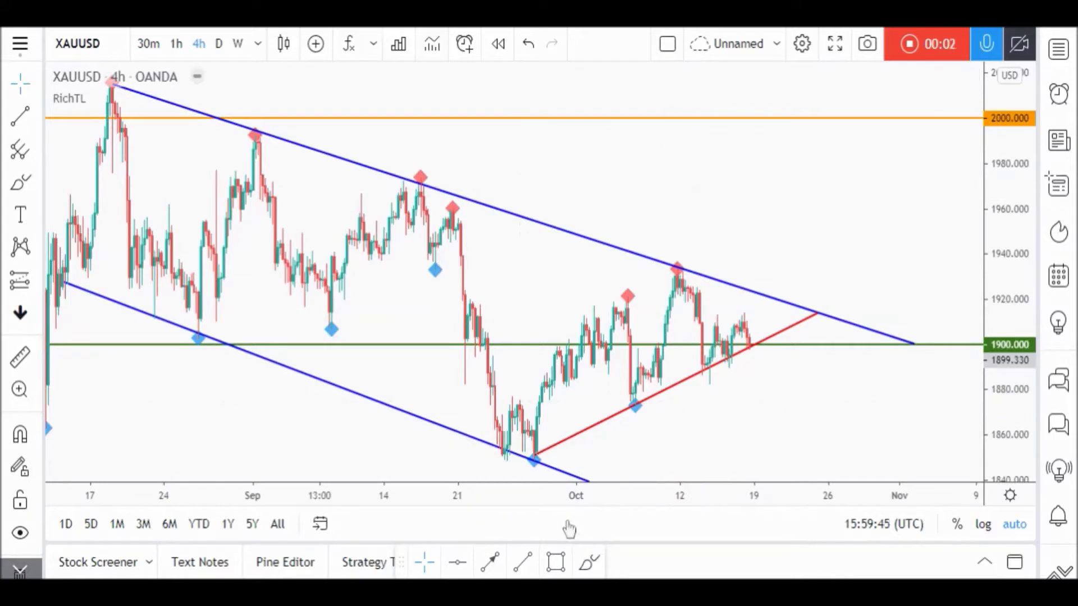
{"action": "left_click", "coordinate": [589, 561]}
{"action": "mouse_move", "coordinate": [115, 103]}
{"action": "left_mouse_down"}
{"action": "mouse_move", "coordinate": [168, 301]}
{"action": "mouse_move", "coordinate": [216, 297]}
{"action": "mouse_move", "coordinate": [260, 147]}
{"action": "mouse_move", "coordinate": [337, 205]}
{"action": "mouse_move", "coordinate": [348, 326]}
{"action": "mouse_move", "coordinate": [385, 371]}
{"action": "mouse_move", "coordinate": [431, 210]}
{"action": "mouse_move", "coordinate": [477, 223]}
{"action": "mouse_move", "coordinate": [492, 371]}
{"action": "mouse_move", "coordinate": [524, 458]}
{"action": "mouse_move", "coordinate": [682, 349]}
{"action": "mouse_move", "coordinate": [730, 297]}
{"action": "mouse_move", "coordinate": [772, 308]}
{"action": "mouse_move", "coordinate": [824, 535]}
{"action": "left_mouse_up"}
{"action": "key", "text": "ctrl+z"}
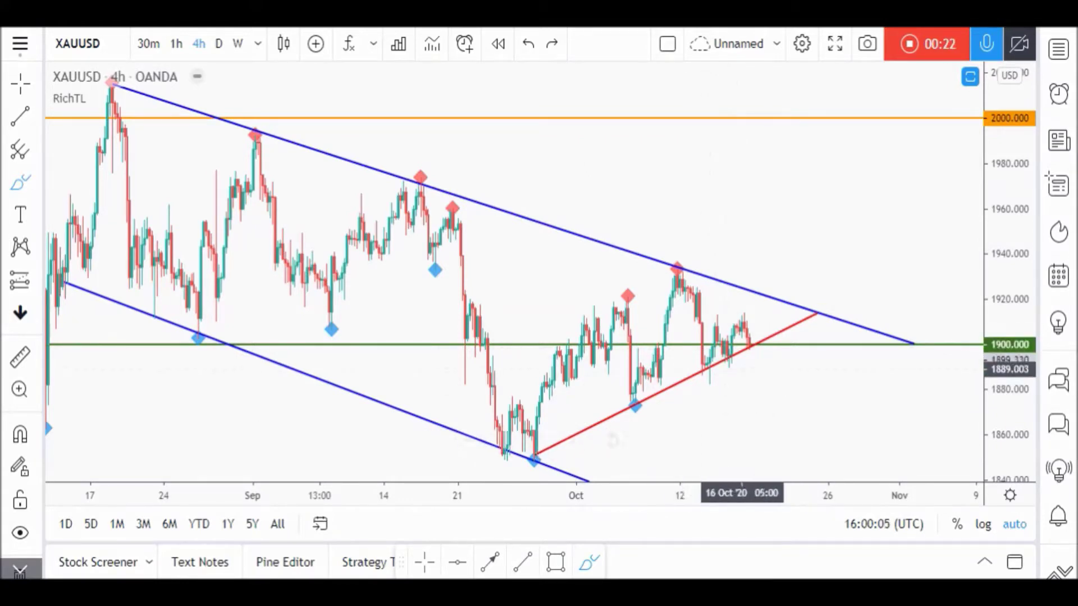
Draw a grey support rectangle from 13 Oct 13:00 to 23 Oct 17:00, between 1887.393 and 1893.832
{"action": "left_click", "coordinate": [556, 561]}
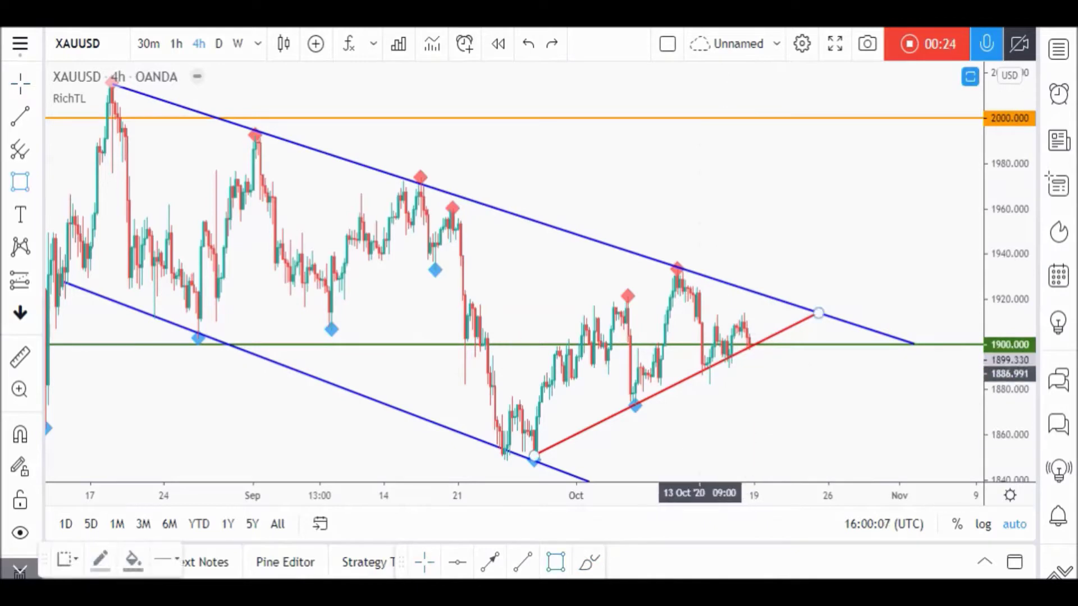
{"action": "left_click", "coordinate": [702, 368]}
{"action": "left_click", "coordinate": [820, 367]}
{"action": "left_click", "coordinate": [824, 359]}
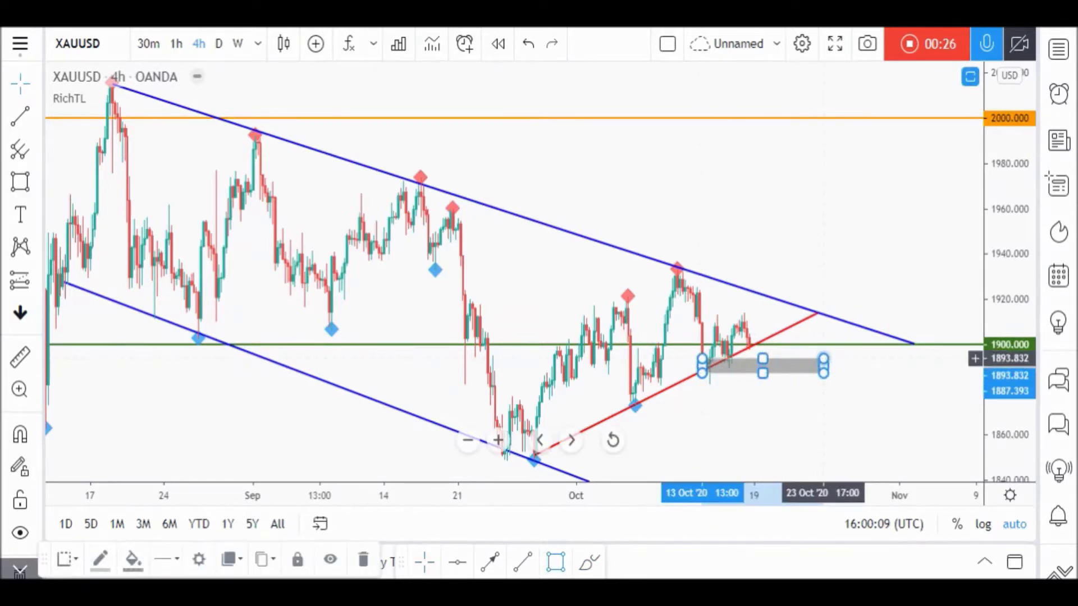
Try a brush arrow from the current price down through the grey support rectangle, and undo it
{"action": "left_click", "coordinate": [750, 345]}
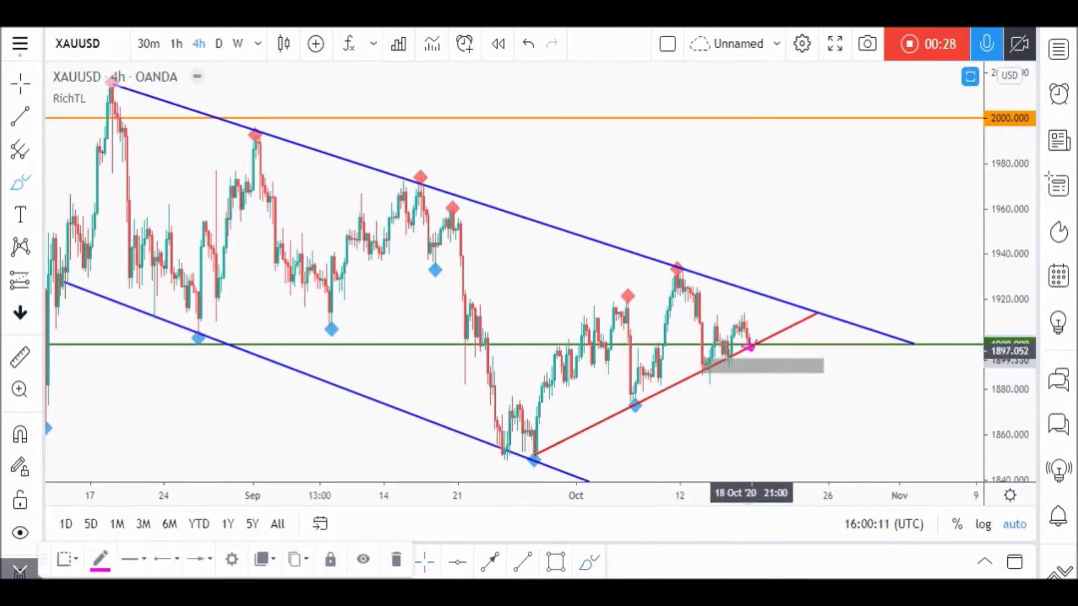
{"action": "left_click_drag", "start_coordinate": [759, 384], "coordinate": [759, 382]}
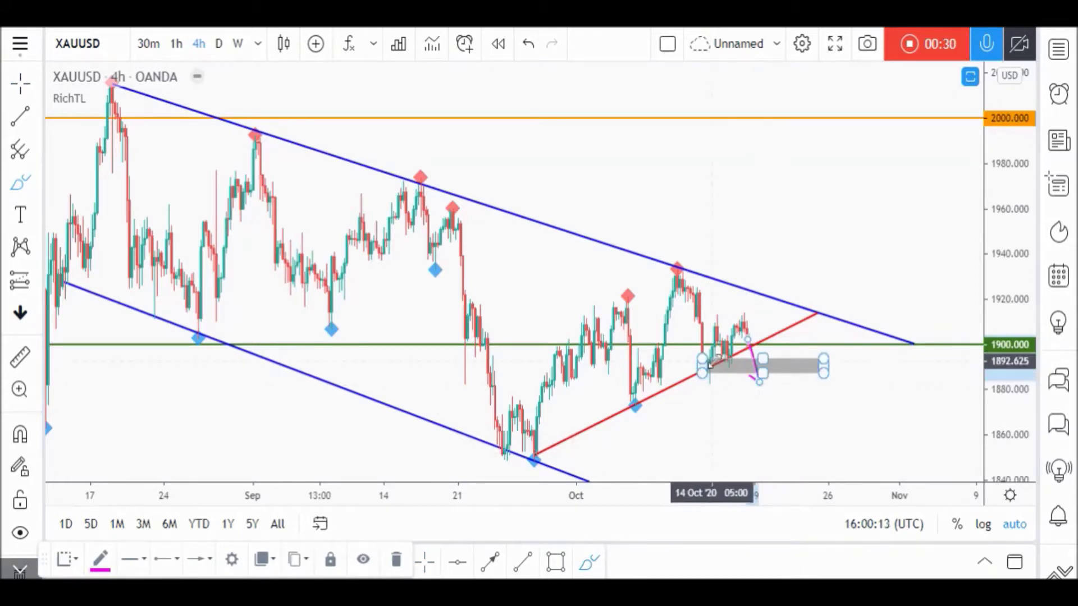
{"action": "key", "text": "ctrl+z"}
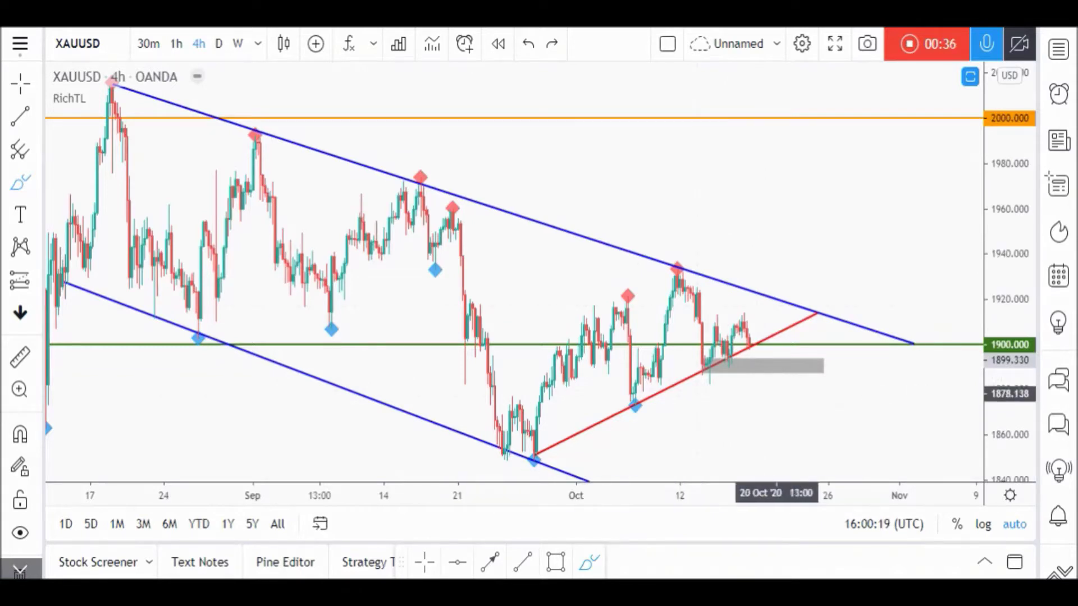
Brush a rising arrow through the upper blue trendline, and mark a grey rectangle from 1934.074 to 1926.831, ending 23 Oct 17:00
{"action": "mouse_move", "coordinate": [747, 332]}
{"action": "left_mouse_down"}
{"action": "mouse_move", "coordinate": [788, 292]}
{"action": "mouse_move", "coordinate": [789, 268]}
{"action": "left_mouse_up"}
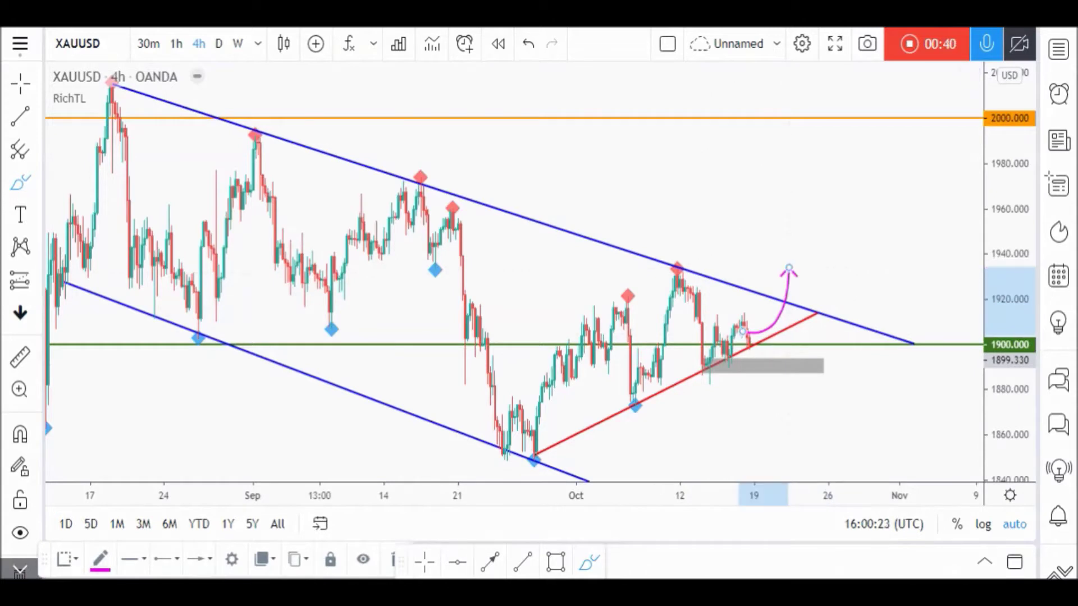
{"action": "left_click", "coordinate": [555, 562]}
{"action": "left_click", "coordinate": [677, 267]}
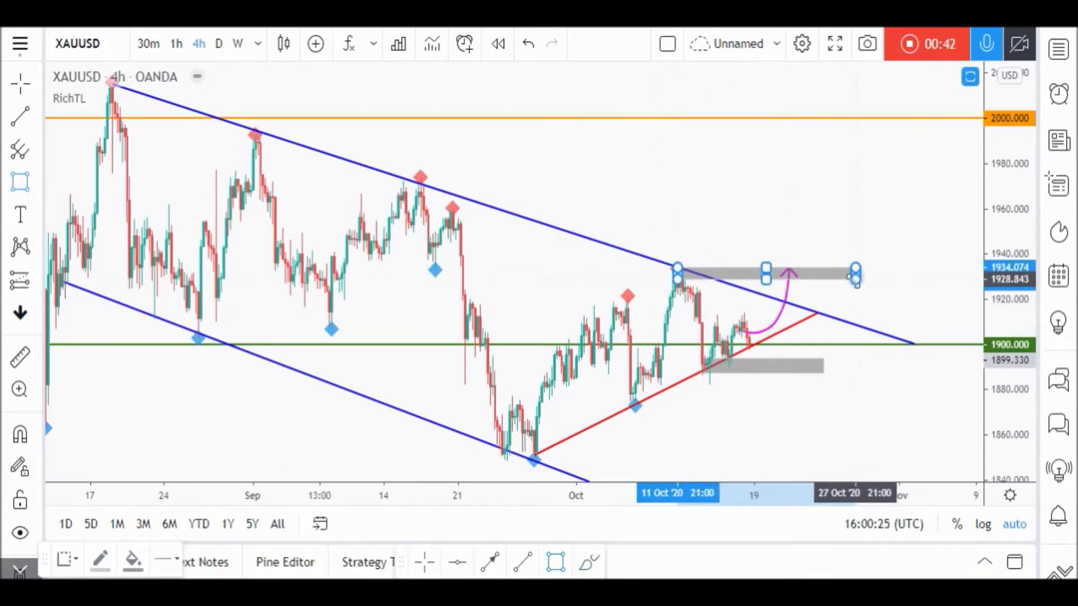
{"action": "left_click_drag", "start_coordinate": [855, 279], "coordinate": [830, 285]}
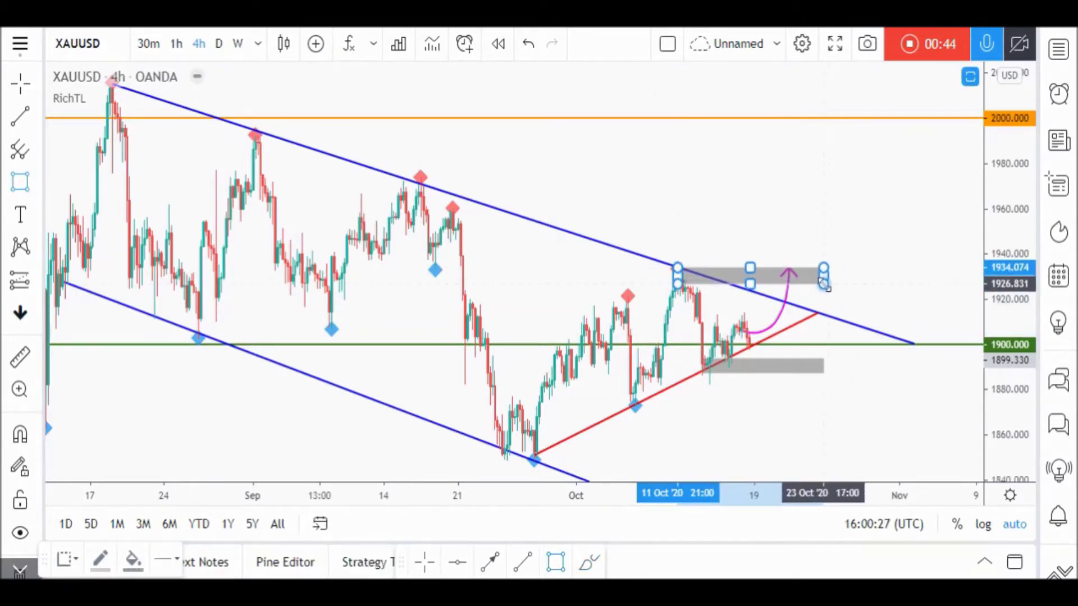
{"action": "left_click", "coordinate": [850, 307]}
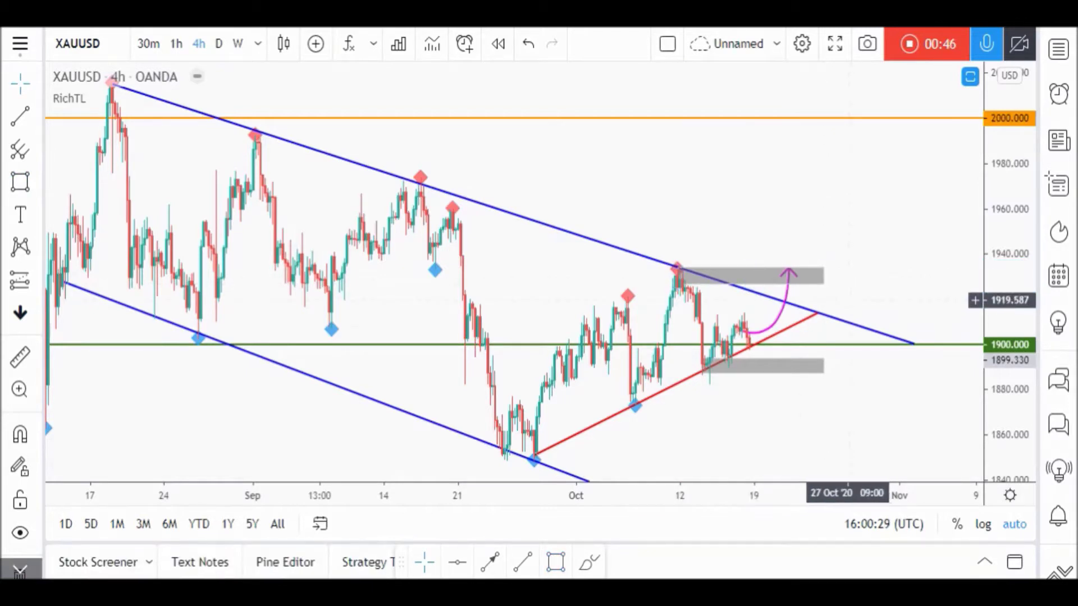
{"action": "left_click", "coordinate": [770, 309]}
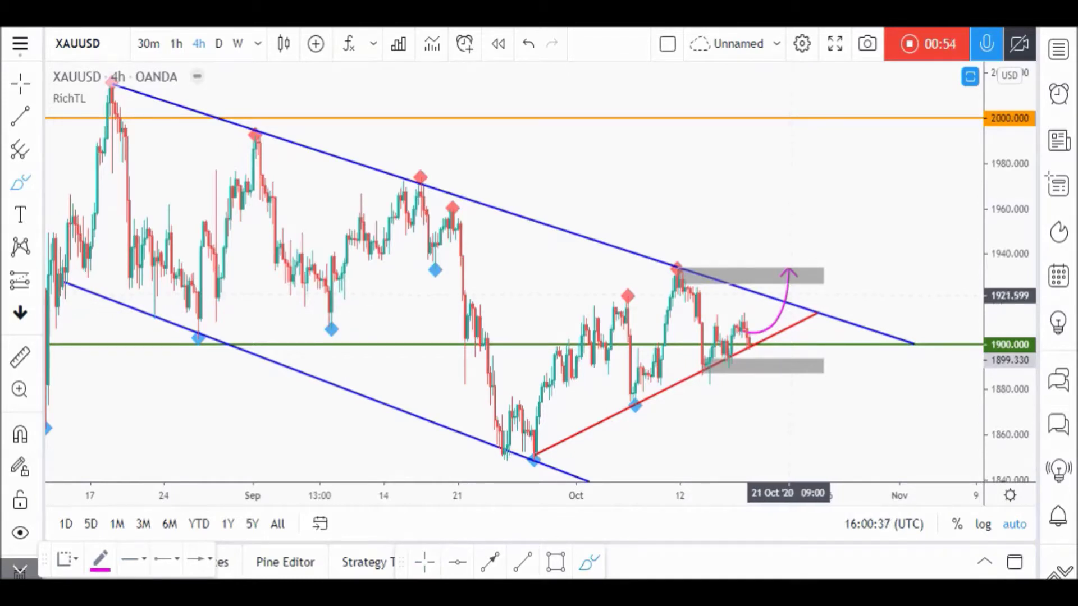
Try a brush stroke at the October high near the upper trendline, undo it, and restore the upper grey rectangle
{"action": "mouse_move", "coordinate": [684, 265]}
{"action": "left_mouse_down"}
{"action": "mouse_move", "coordinate": [660, 280]}
{"action": "mouse_move", "coordinate": [697, 273]}
{"action": "left_mouse_up"}
{"action": "key", "text": "ctrl+z"}
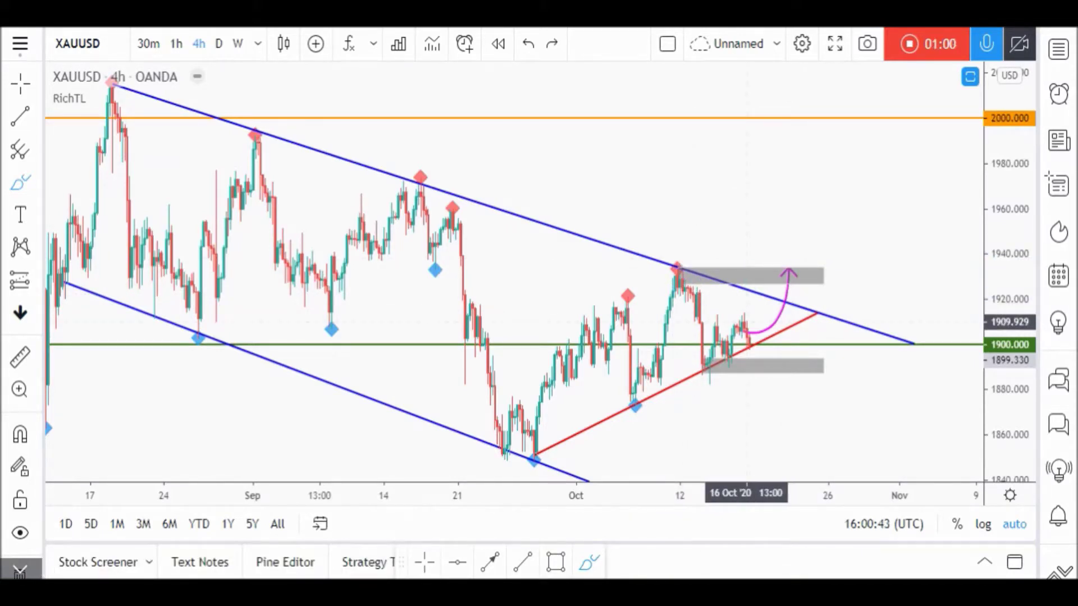
{"action": "key", "text": "ctrl+z"}
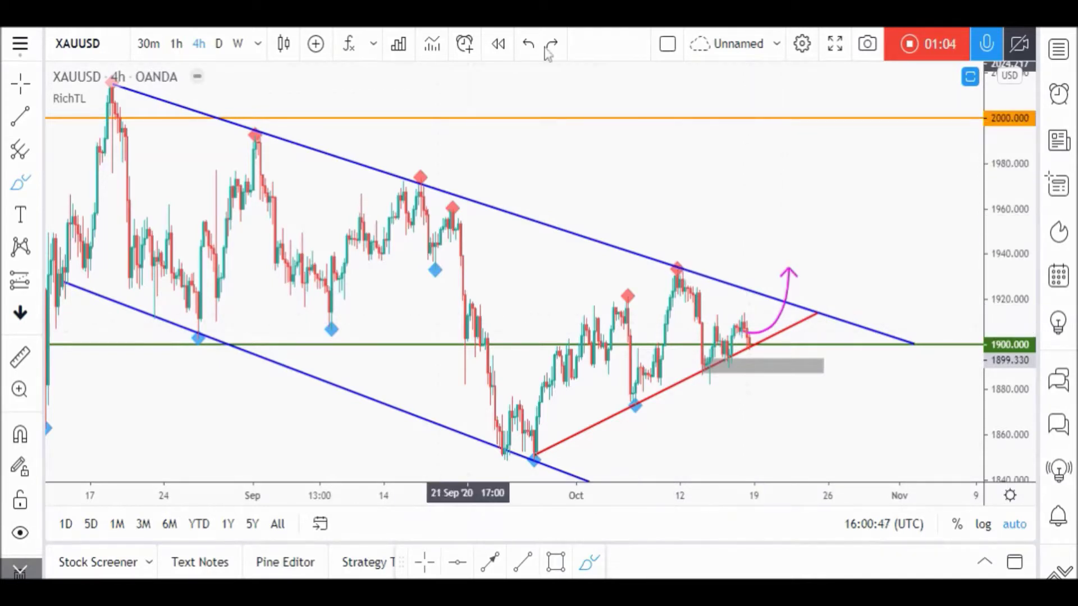
{"action": "key", "text": "ctrl+y"}
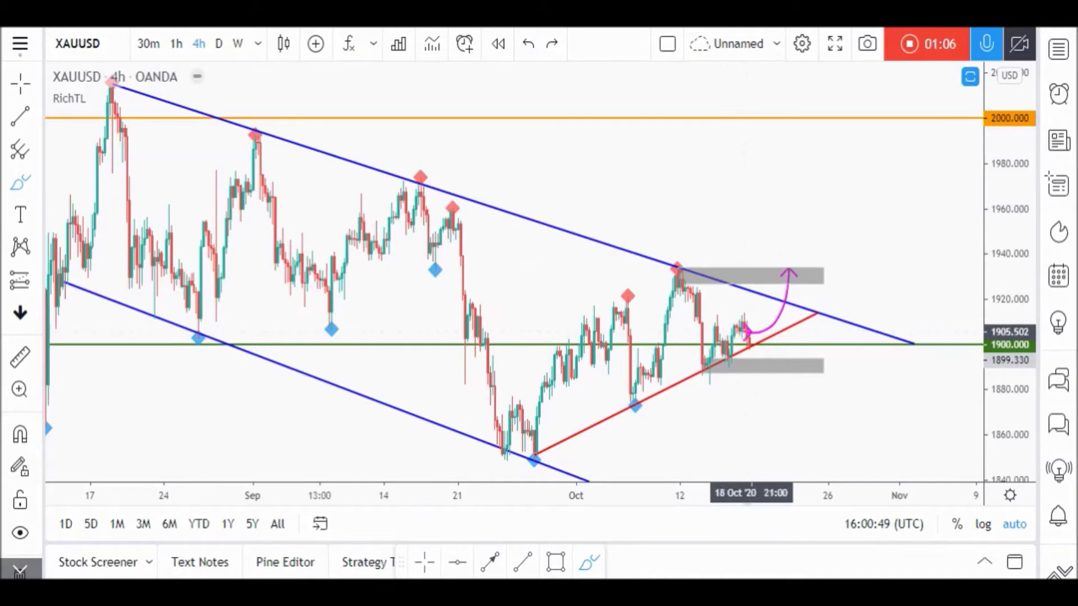
Brush a falling arrow from the current price through the lower grey rectangle, and extend the rising arrow above the upper grey rectangle
{"action": "left_click_drag", "start_coordinate": [751, 332], "coordinate": [776, 365]}
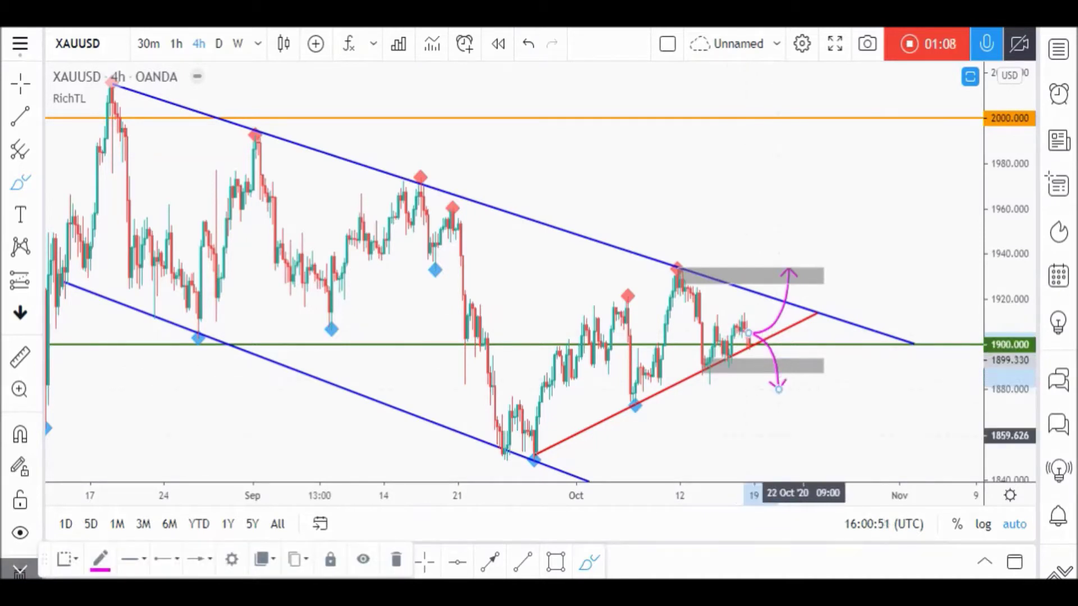
{"action": "left_click", "coordinate": [713, 372]}
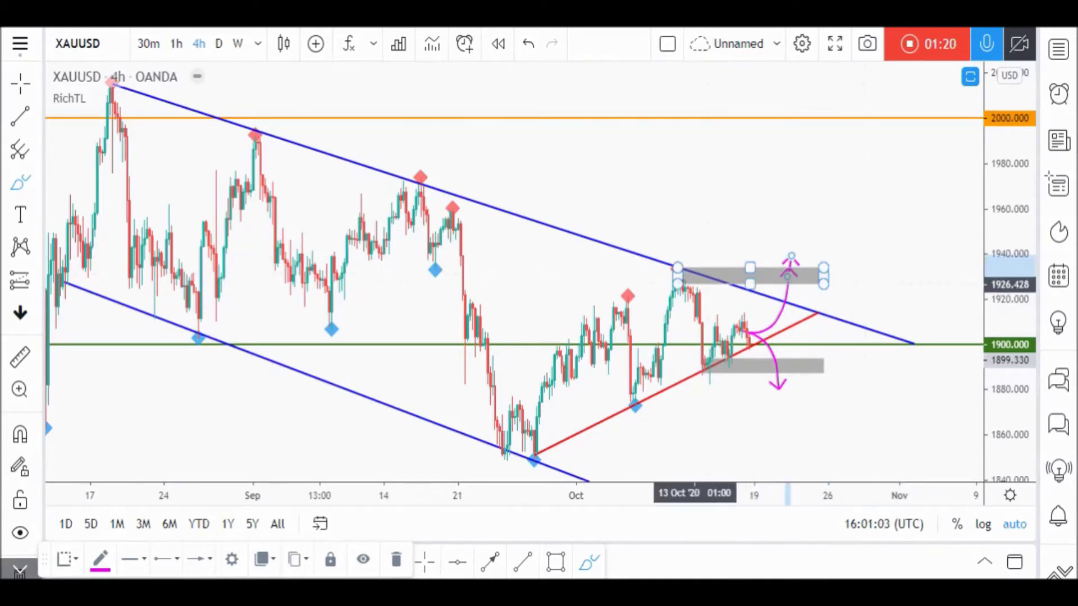
{"action": "key", "text": "Escape"}
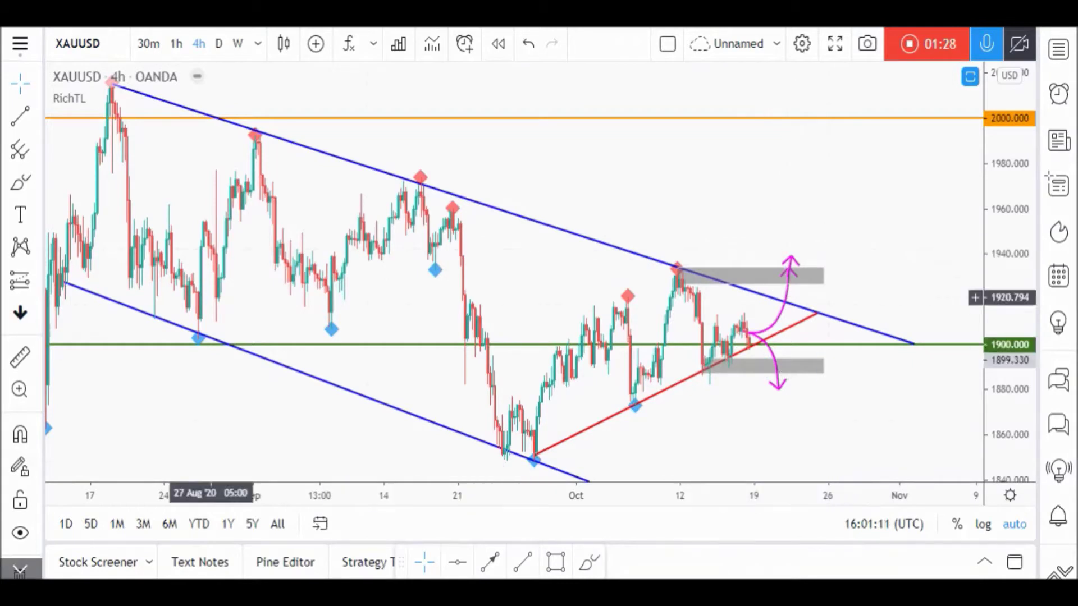
Place a short position with entry at 1885.381 and stop at 1918.782, and extend its target below the visible price range
{"action": "left_click", "coordinate": [37, 282]}
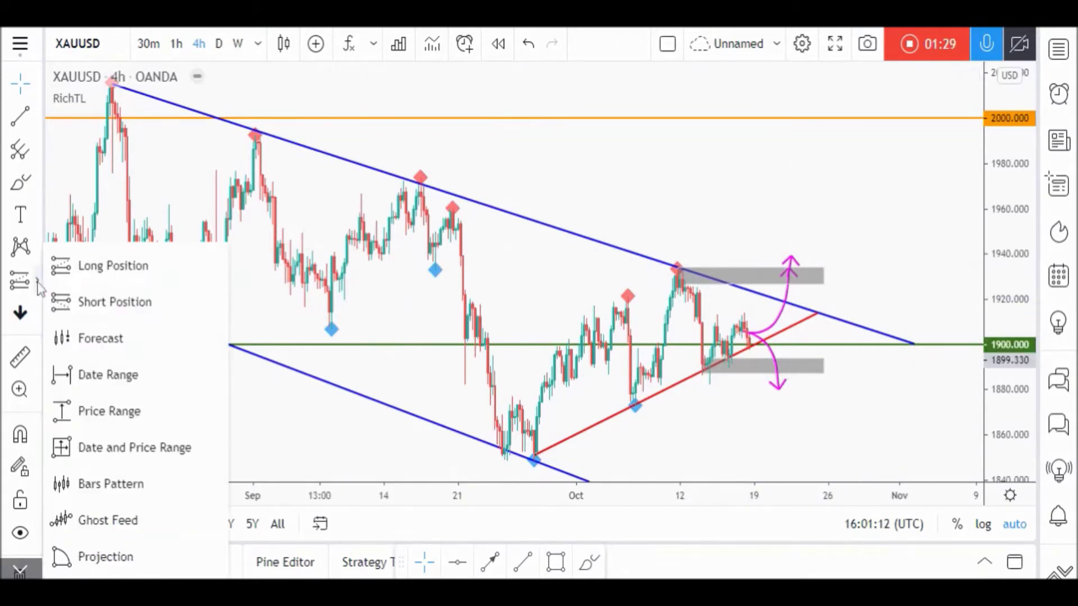
{"action": "left_click", "coordinate": [120, 281]}
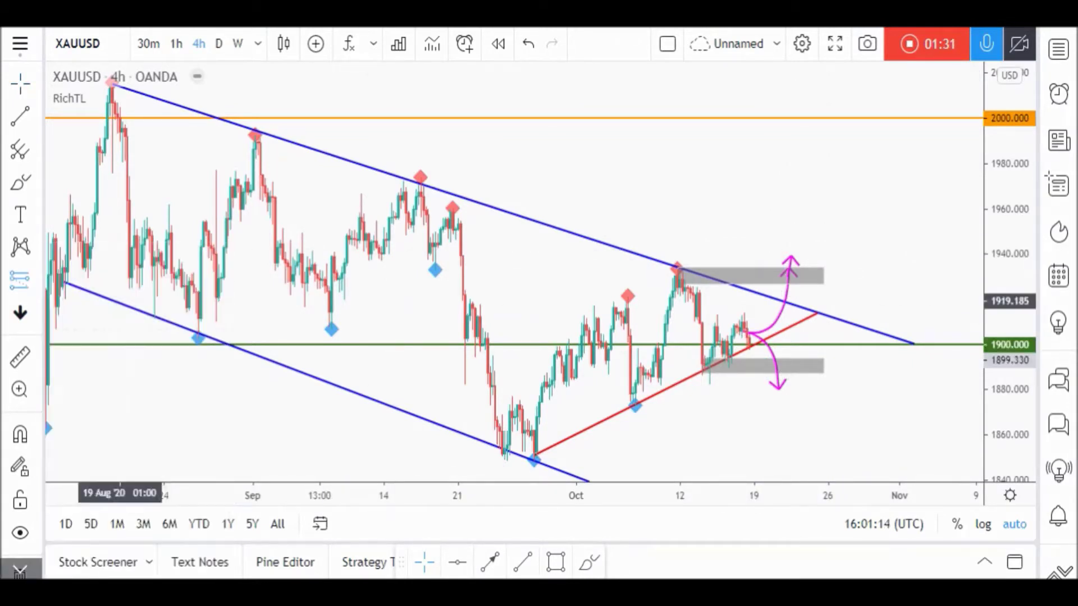
{"action": "left_click", "coordinate": [841, 377]}
{"action": "left_click_drag", "start_coordinate": [850, 309], "coordinate": [850, 307]}
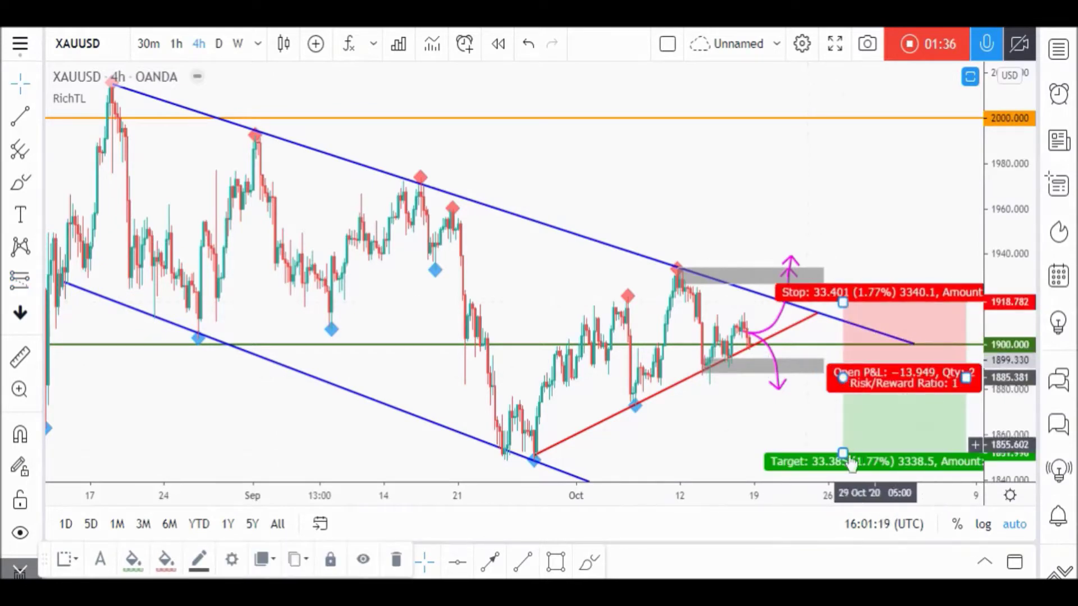
{"action": "left_click_drag", "start_coordinate": [842, 453], "coordinate": [846, 506]}
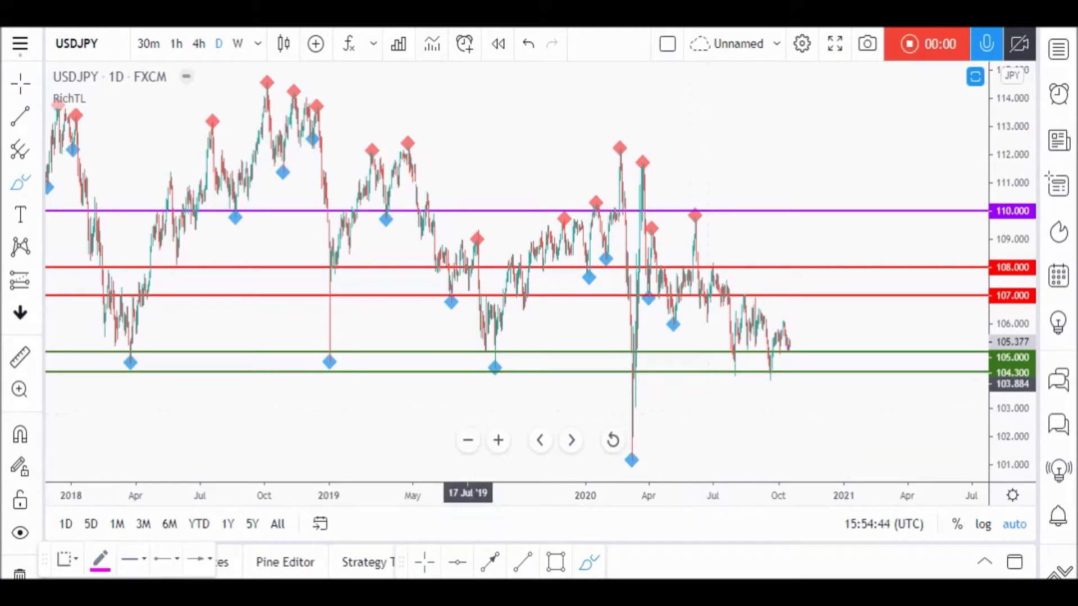
On the USDJPY daily chart, brush circles around the 2018, 2019 and mid-2020 lows within the 105.000 to 104.300 support zone
{"action": "left_click", "coordinate": [132, 352]}
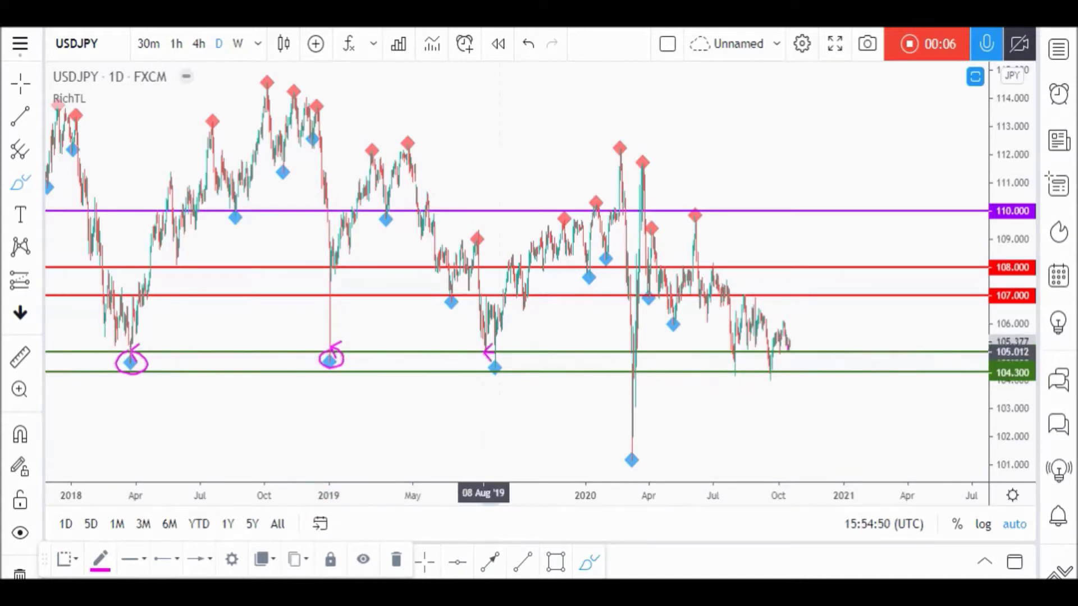
{"action": "left_click_drag", "start_coordinate": [767, 359], "coordinate": [724, 358]}
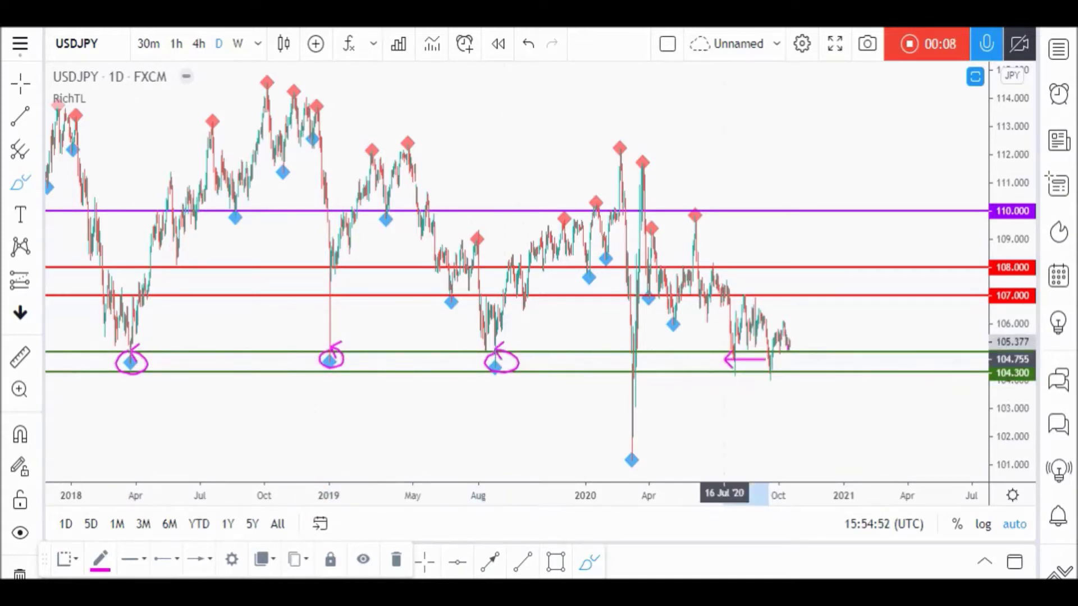
Try brush arrows for a direct rise and for a dip into the green support zone from the current price, and undo both
{"action": "left_click_drag", "start_coordinate": [788, 348], "coordinate": [806, 340]}
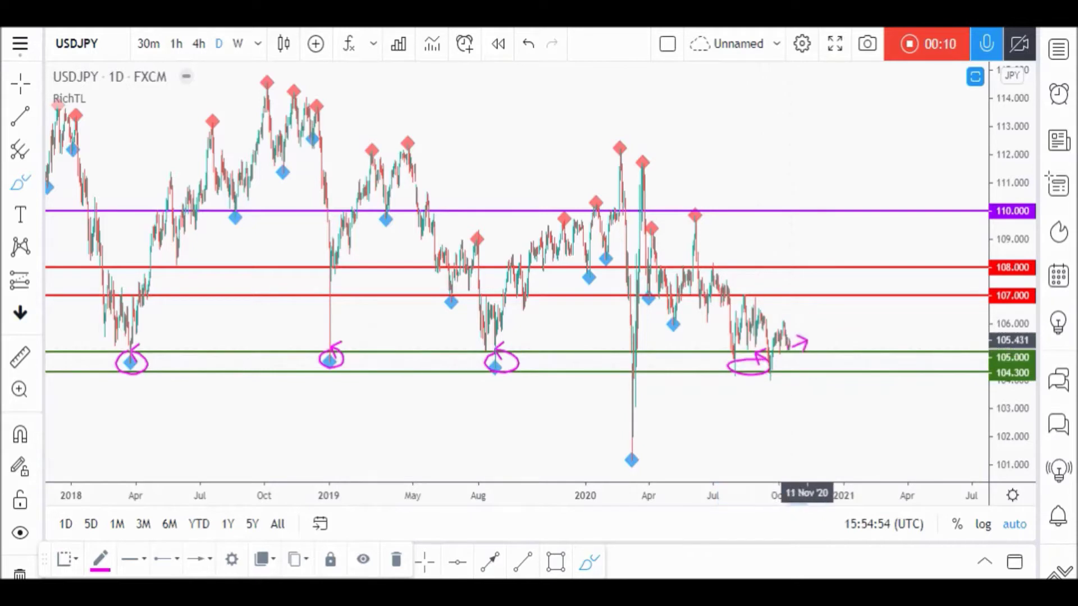
{"action": "key", "text": "ctrl+z"}
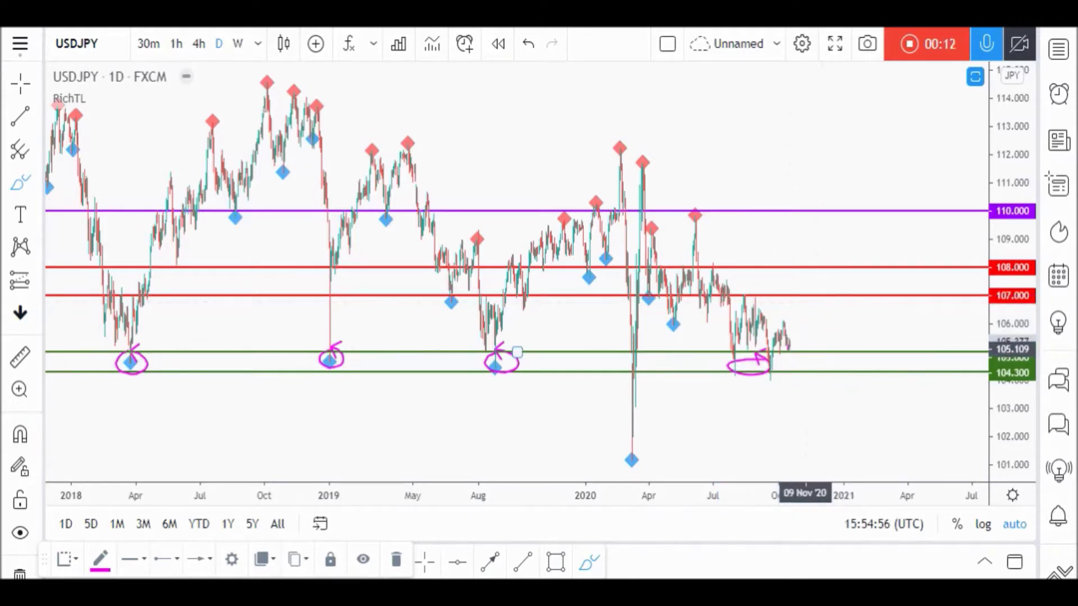
{"action": "left_click_drag", "start_coordinate": [788, 341], "coordinate": [798, 361]}
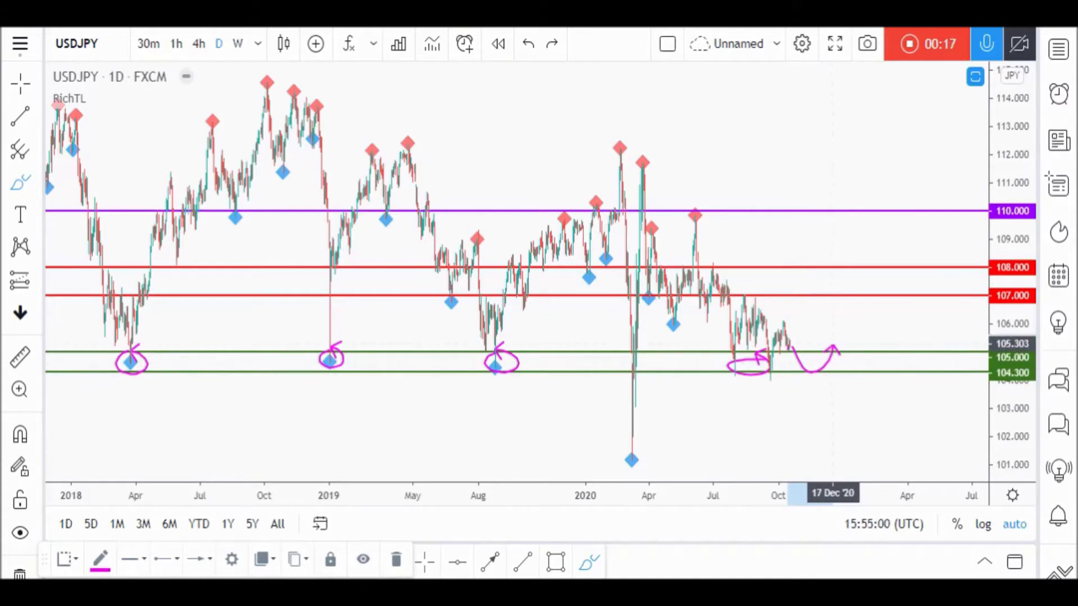
{"action": "key", "text": "ctrl+z"}
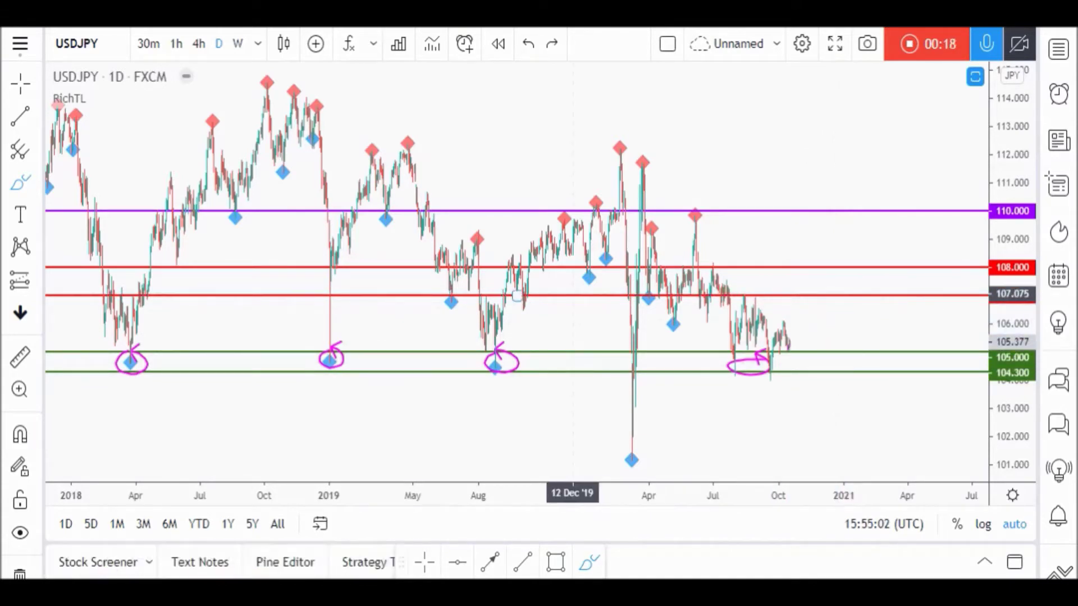
Switch the USDJPY chart to the 1-hour timeframe and frame the orange-circled lows beneath the red trendline
{"action": "type", "text": "60"}
{"action": "key", "text": "Return"}
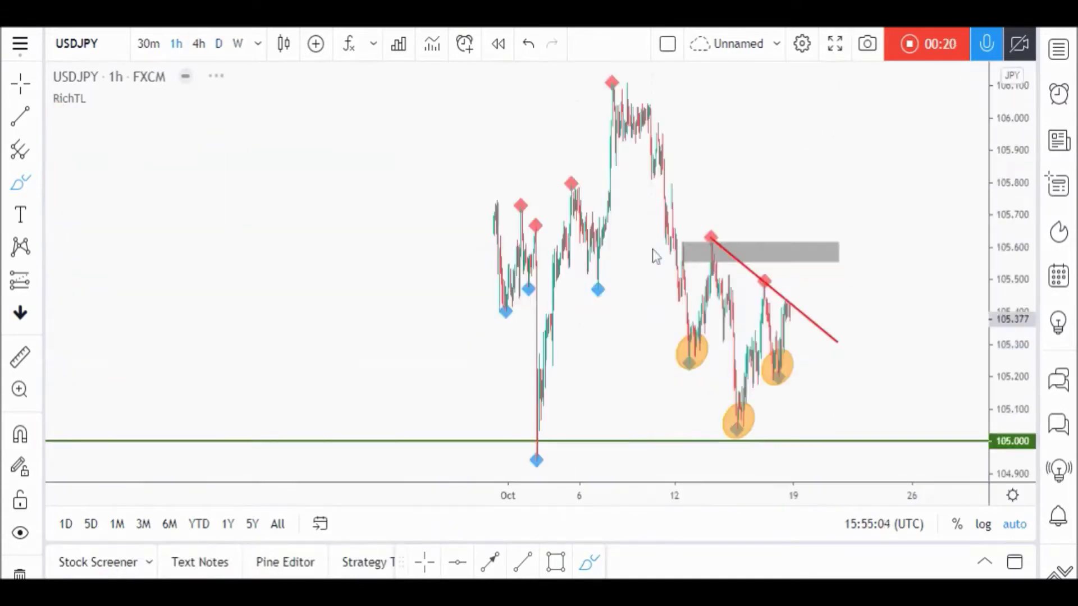
{"action": "scroll", "coordinate": [745, 317], "scroll_direction": "up", "scroll_amount": 2}
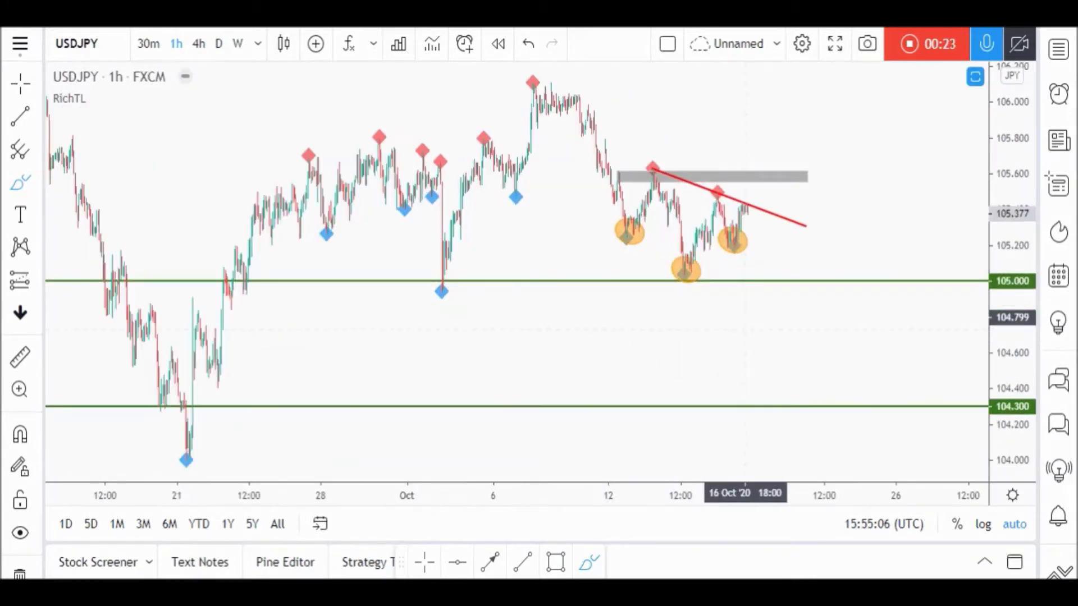
{"action": "scroll", "coordinate": [744, 317], "scroll_direction": "down", "scroll_amount": 2}
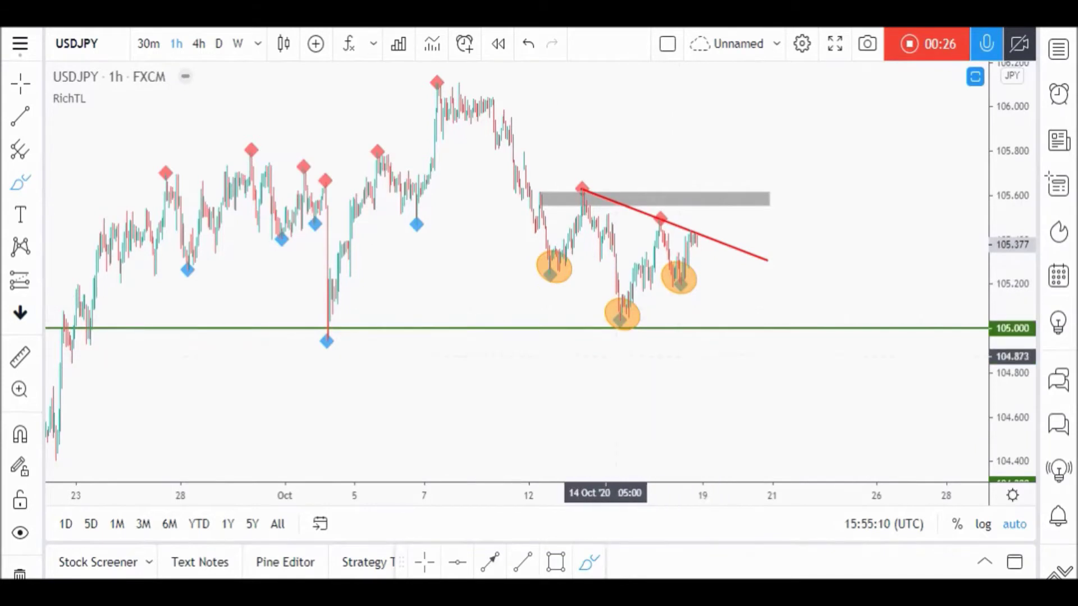
Try a brush arrow joining the first two orange-circled lows with the MACD pane shown, undo it, and maximize the price pane
{"action": "double_click", "coordinate": [528, 386]}
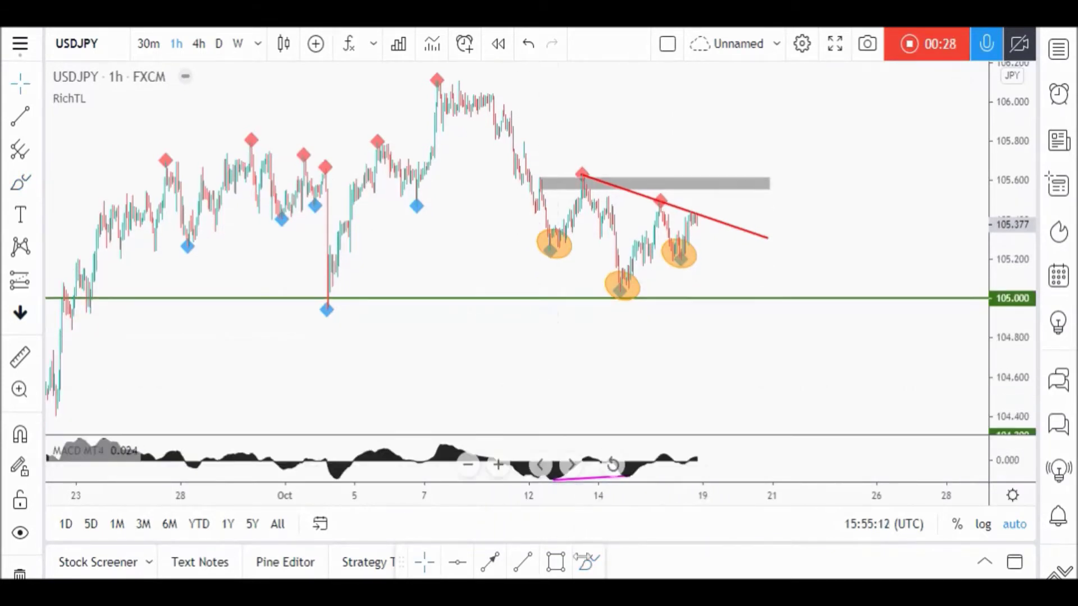
{"action": "left_click_drag", "start_coordinate": [548, 239], "coordinate": [630, 306]}
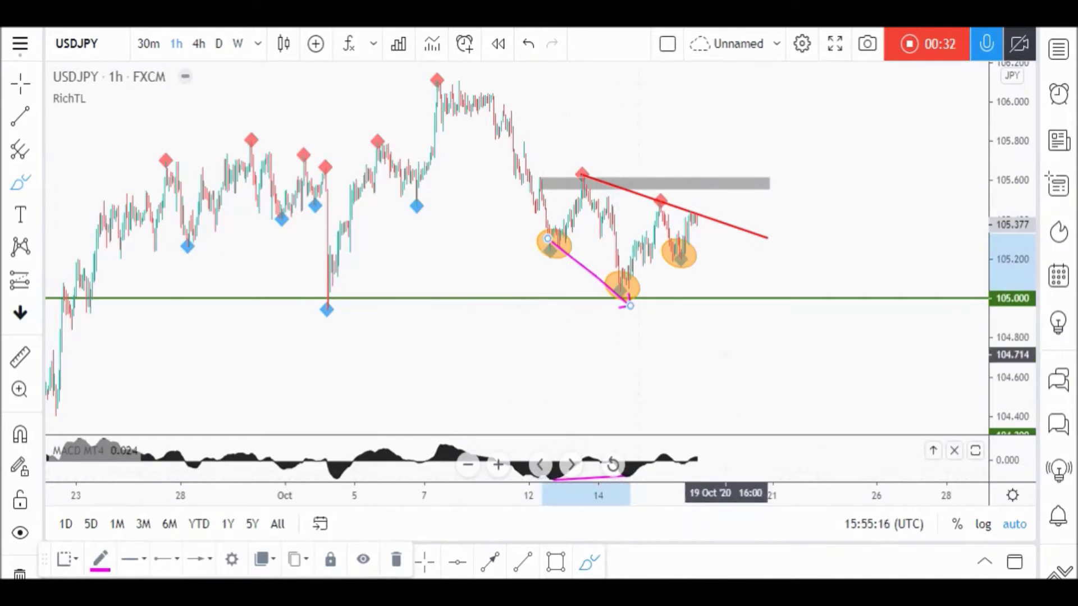
{"action": "key", "text": "ctrl+z"}
{"action": "scroll", "coordinate": [619, 156], "scroll_direction": "up", "scroll_amount": 2}
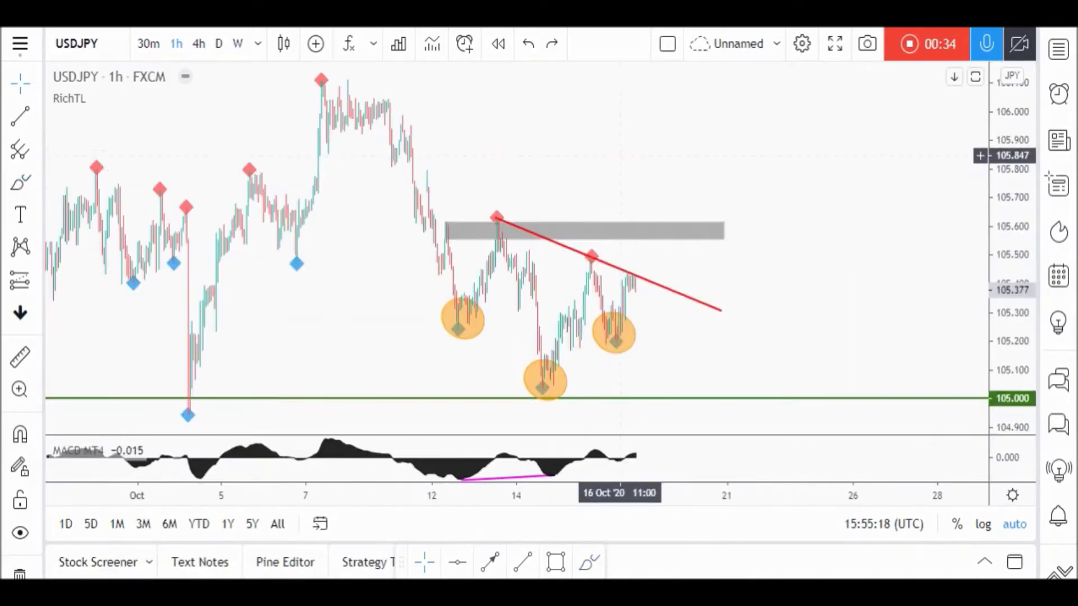
{"action": "double_click", "coordinate": [618, 123]}
{"action": "left_click_drag", "start_coordinate": [569, 174], "coordinate": [548, 178]}
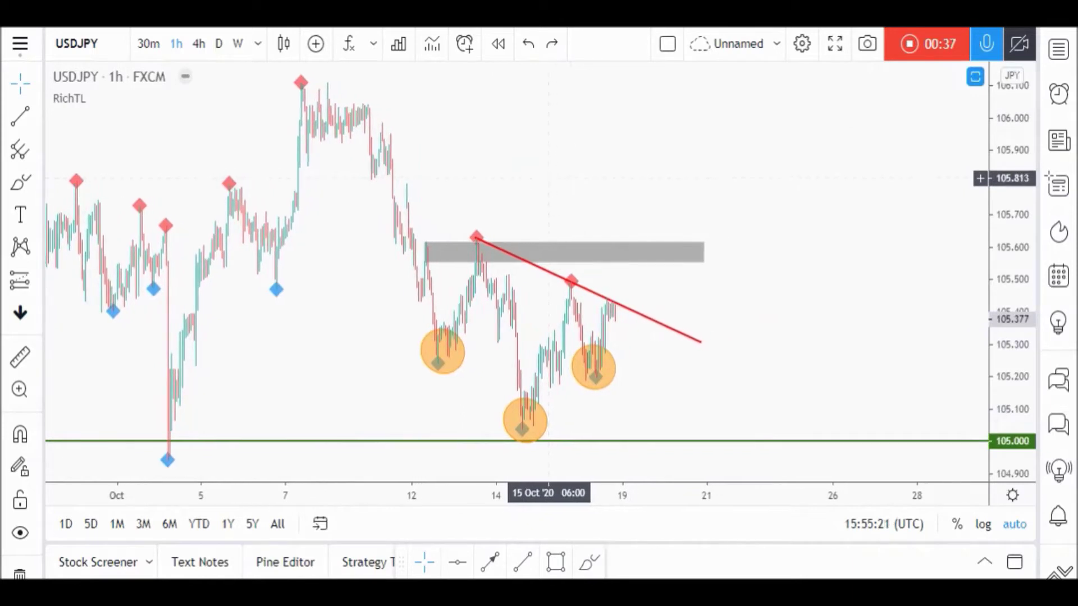
Brush a rising arrow from the current price through the grey resistance rectangle to about 105.659
{"action": "left_click", "coordinate": [590, 561]}
{"action": "left_click_drag", "start_coordinate": [615, 305], "coordinate": [636, 246]}
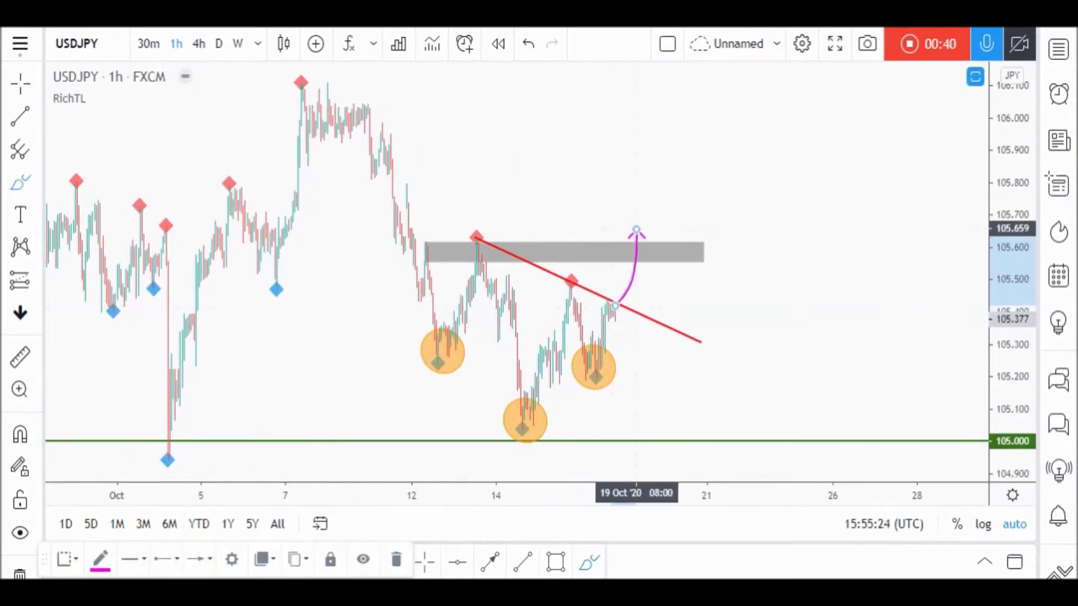
{"action": "key", "text": "Escape"}
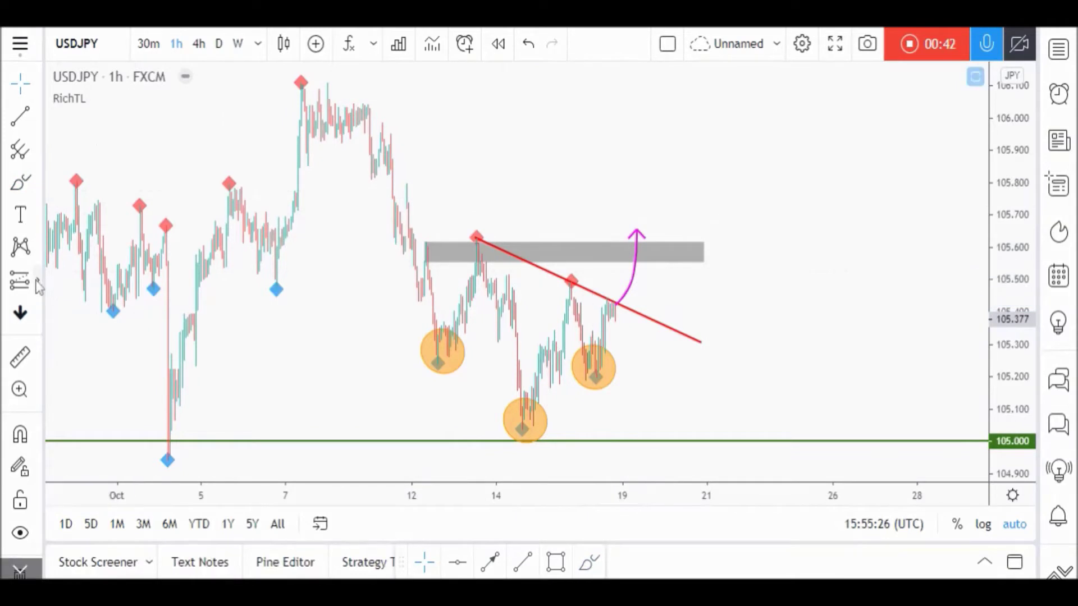
Place a long position with entry at 105.625 and stop at 105.203, and extend its target above the visible price range
{"action": "left_click", "coordinate": [37, 284]}
{"action": "left_click", "coordinate": [115, 291]}
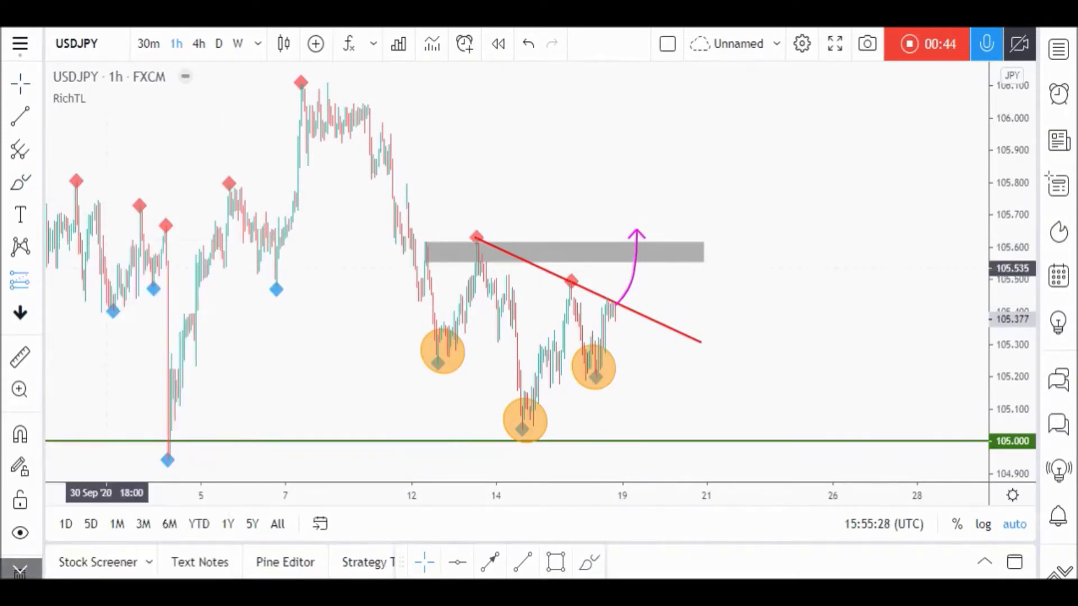
{"action": "left_click", "coordinate": [727, 240]}
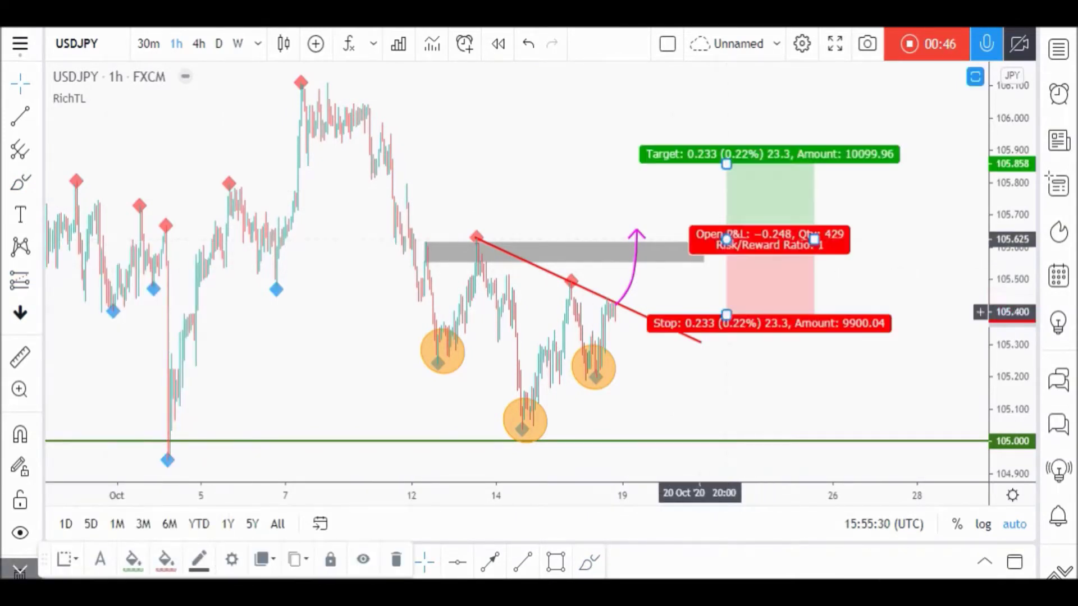
{"action": "left_click_drag", "start_coordinate": [727, 314], "coordinate": [726, 375]}
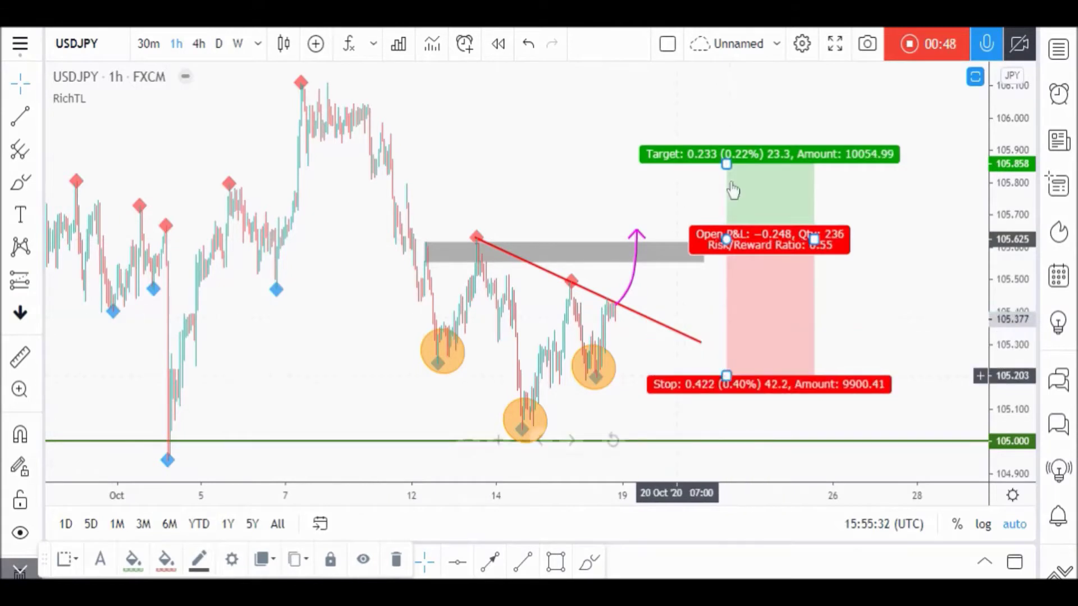
{"action": "left_click_drag", "start_coordinate": [726, 164], "coordinate": [708, 63]}
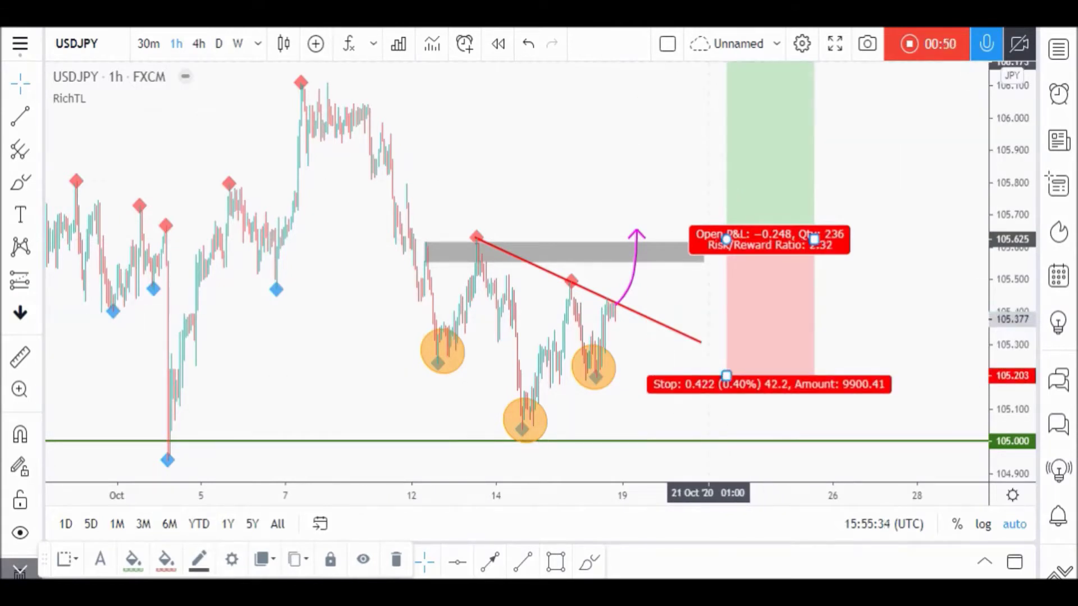
{"action": "left_click", "coordinate": [571, 220]}
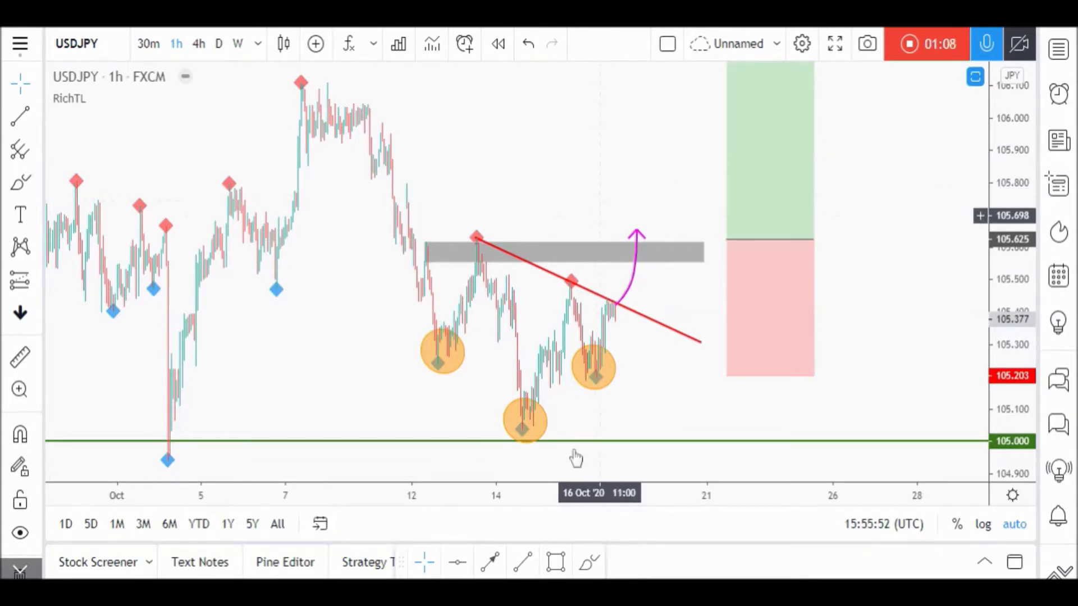
Try a brush path falling from the current price to the 105.000 line and on below it, and undo it
{"action": "left_click", "coordinate": [590, 561]}
{"action": "mouse_move", "coordinate": [614, 307]}
{"action": "left_mouse_down"}
{"action": "mouse_move", "coordinate": [679, 439]}
{"action": "mouse_move", "coordinate": [796, 426]}
{"action": "mouse_move", "coordinate": [812, 475]}
{"action": "mouse_move", "coordinate": [834, 475]}
{"action": "mouse_move", "coordinate": [846, 448]}
{"action": "left_mouse_up"}
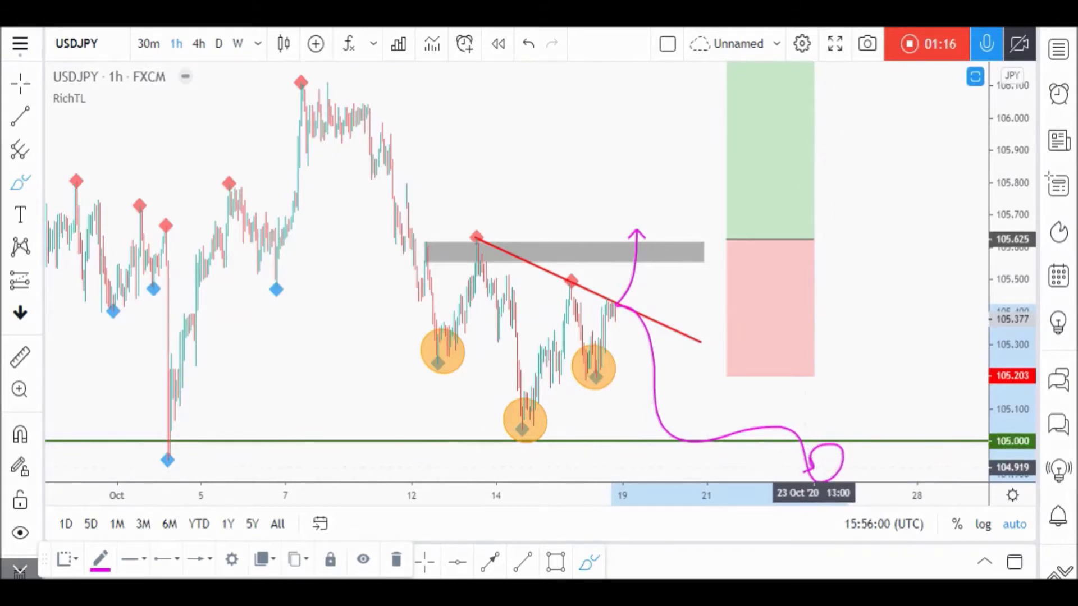
{"action": "key", "text": "ctrl+z"}
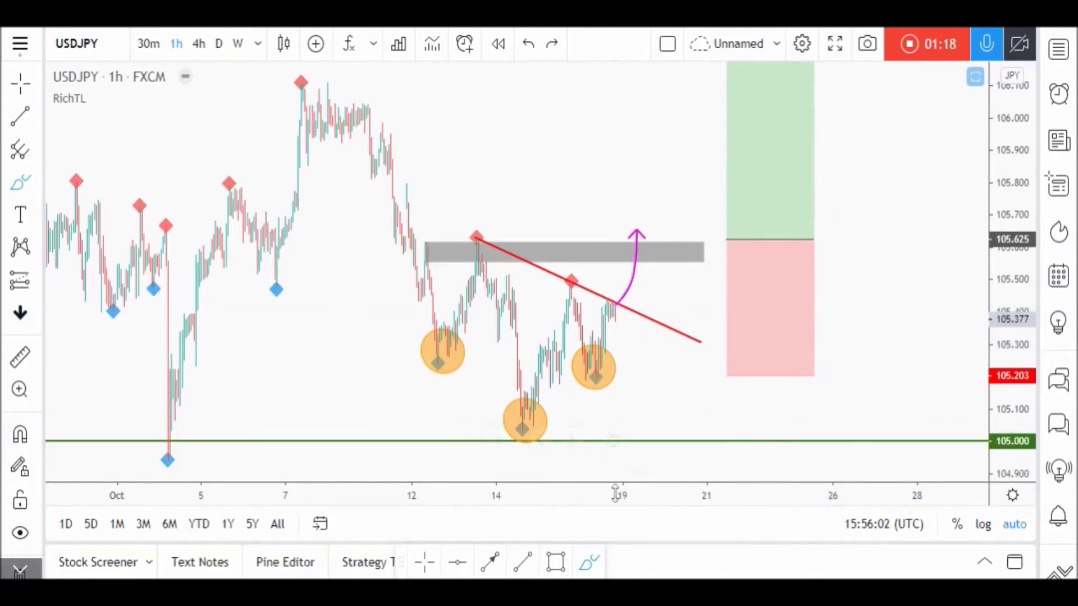
Try extending the red trendline down to the 105.000 line with a brushed price path alongside, and undo both
{"action": "left_click_drag", "start_coordinate": [700, 341], "coordinate": [946, 443]}
{"action": "mouse_move", "coordinate": [612, 307]}
{"action": "left_mouse_down"}
{"action": "mouse_move", "coordinate": [662, 337]}
{"action": "mouse_move", "coordinate": [715, 419]}
{"action": "mouse_move", "coordinate": [765, 387]}
{"action": "mouse_move", "coordinate": [813, 408]}
{"action": "mouse_move", "coordinate": [819, 460]}
{"action": "mouse_move", "coordinate": [861, 467]}
{"action": "mouse_move", "coordinate": [892, 269]}
{"action": "left_mouse_up"}
{"action": "key", "text": "ctrl+z"}
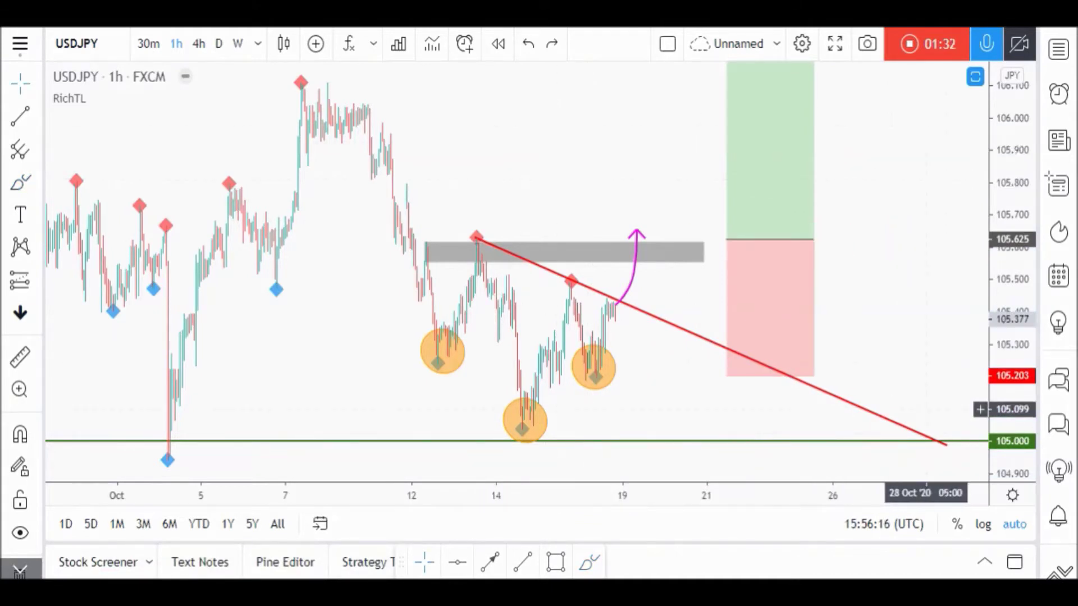
{"action": "key", "text": "ctrl+z"}
{"action": "right_click", "coordinate": [487, 196]}
{"action": "left_click", "coordinate": [456, 163]}
{"action": "scroll", "coordinate": [539, 163], "scroll_direction": "down", "scroll_amount": 3}
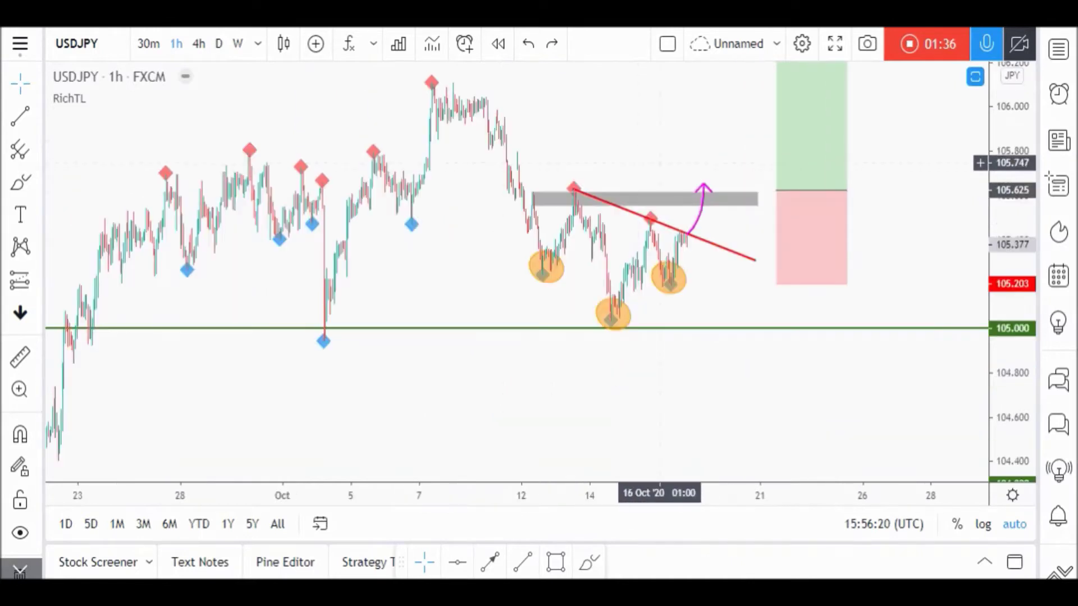
{"action": "scroll", "coordinate": [556, 163], "scroll_direction": "up", "scroll_amount": 2}
{"action": "scroll", "coordinate": [552, 163], "scroll_direction": "down", "scroll_amount": 3}
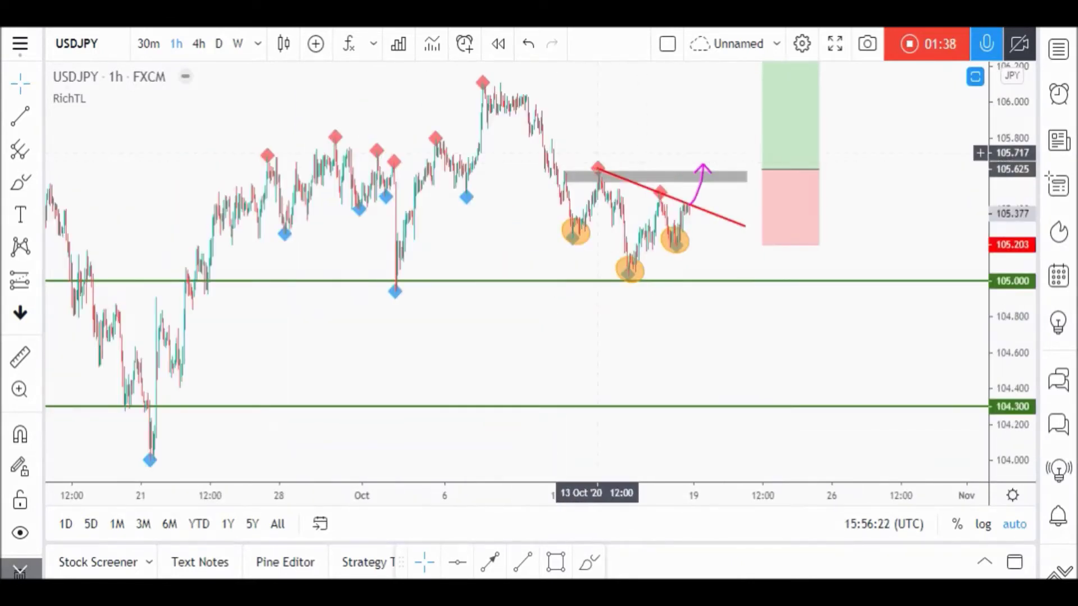
{"action": "left_click_drag", "start_coordinate": [587, 149], "coordinate": [447, 174]}
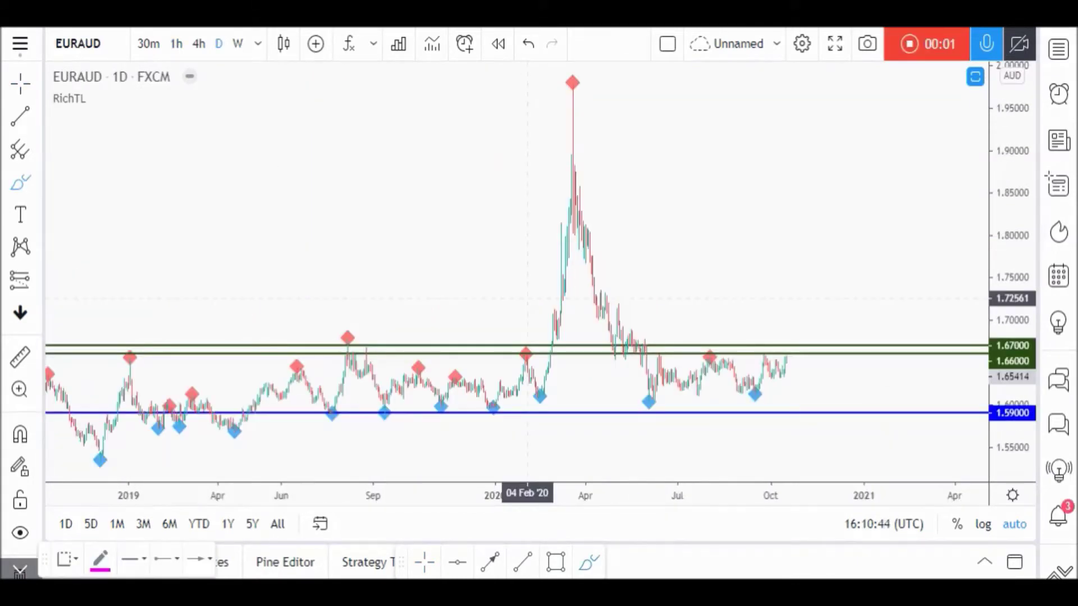
On the EURAUD daily chart, brush circles around the early 2019, August 2019 and February 2020 highs at the 1.66000 to 1.67000 zone
{"action": "mouse_move", "coordinate": [137, 344]}
{"action": "left_mouse_down"}
{"action": "mouse_move", "coordinate": [124, 359]}
{"action": "mouse_move", "coordinate": [156, 349]}
{"action": "left_mouse_up"}
{"action": "mouse_move", "coordinate": [348, 335]}
{"action": "left_mouse_down"}
{"action": "mouse_move", "coordinate": [340, 343]}
{"action": "mouse_move", "coordinate": [359, 352]}
{"action": "mouse_move", "coordinate": [348, 340]}
{"action": "left_mouse_up"}
{"action": "mouse_move", "coordinate": [523, 340]}
{"action": "left_mouse_down"}
{"action": "mouse_move", "coordinate": [536, 358]}
{"action": "mouse_move", "coordinate": [517, 348]}
{"action": "mouse_move", "coordinate": [533, 335]}
{"action": "left_mouse_up"}
Undo a trial falling arrow, and brush a path breaking above 1.67000, retesting the zone and rising to about 1.77
{"action": "mouse_move", "coordinate": [788, 355]}
{"action": "left_mouse_down"}
{"action": "mouse_move", "coordinate": [797, 347]}
{"action": "mouse_move", "coordinate": [825, 374]}
{"action": "mouse_move", "coordinate": [830, 400]}
{"action": "left_mouse_up"}
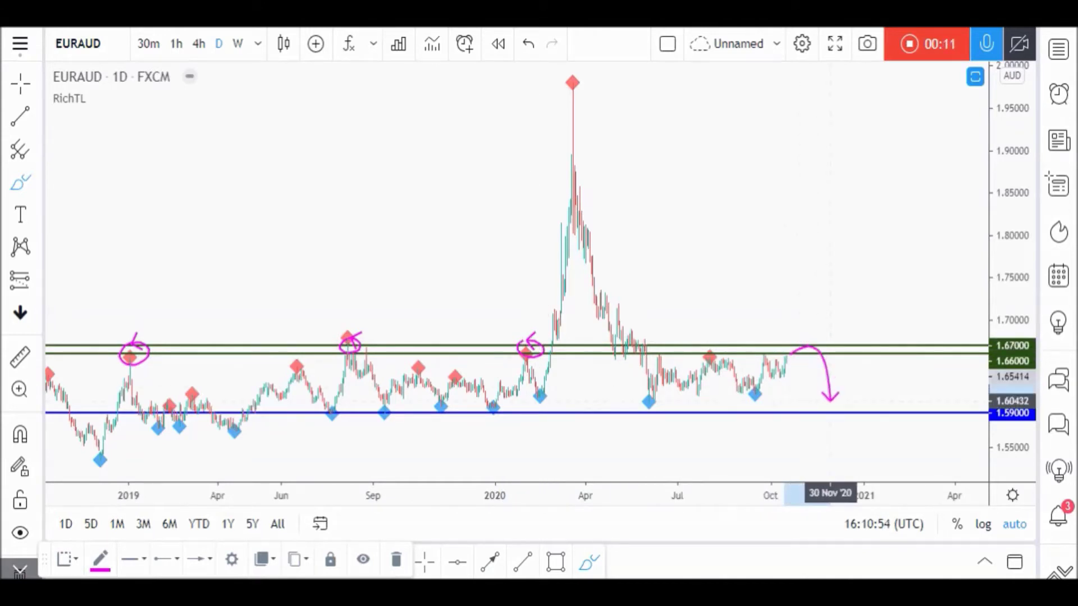
{"action": "key", "text": "ctrl+z"}
{"action": "mouse_move", "coordinate": [788, 362]}
{"action": "left_mouse_down"}
{"action": "mouse_move", "coordinate": [794, 309]}
{"action": "mouse_move", "coordinate": [824, 344]}
{"action": "mouse_move", "coordinate": [861, 317]}
{"action": "mouse_move", "coordinate": [873, 269]}
{"action": "left_mouse_up"}
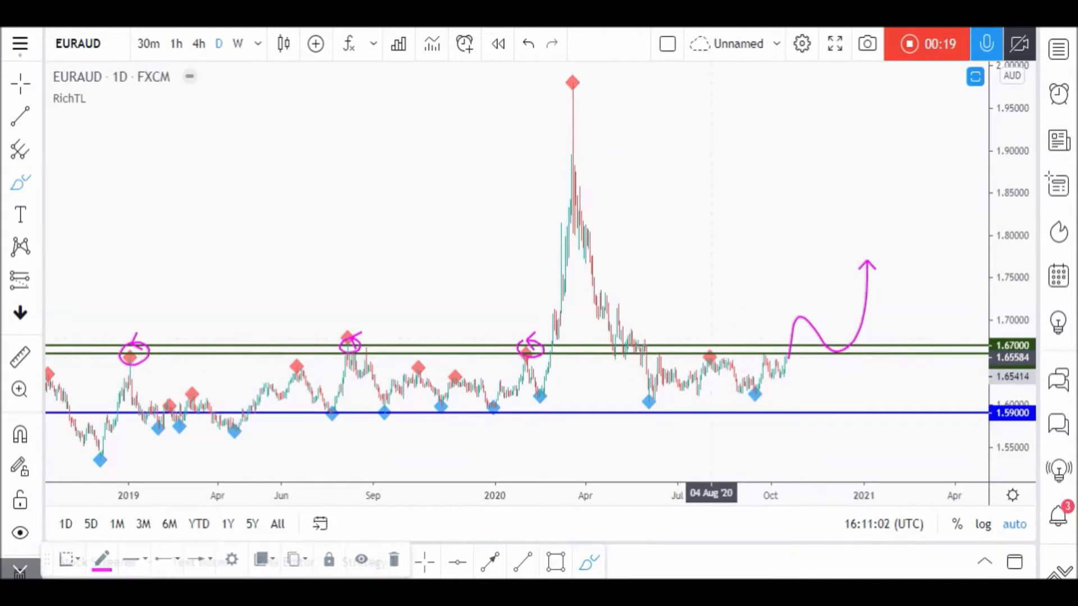
Undo the projected breakout path on the EURAUD daily chart and switch the chart to the 30-minute timeframe
{"action": "key", "text": "ctrl+z"}
{"action": "key", "text": "ctrl+z"}
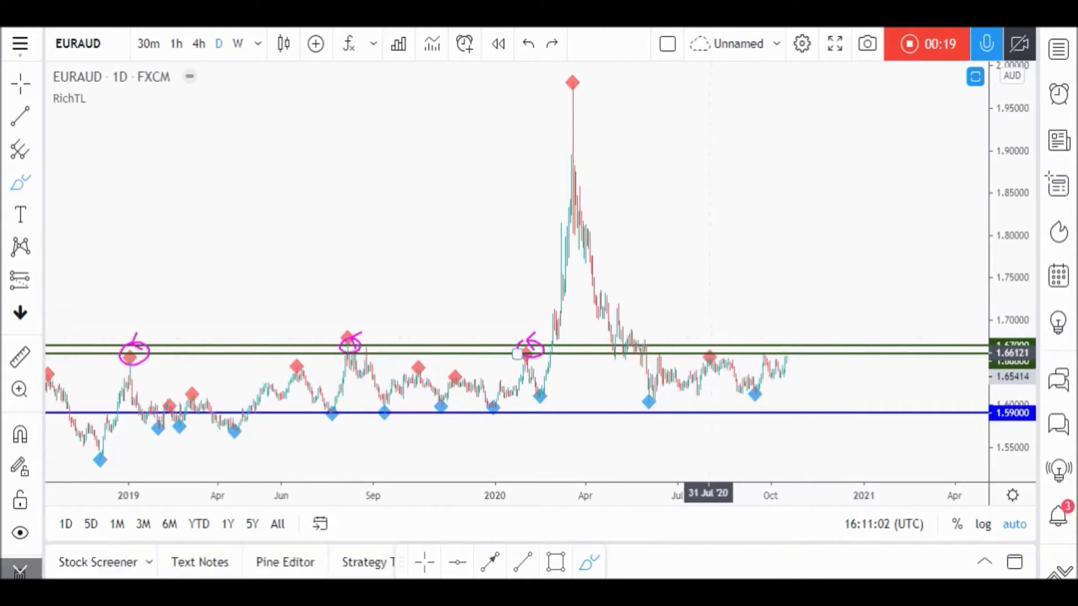
{"action": "left_click", "coordinate": [158, 45]}
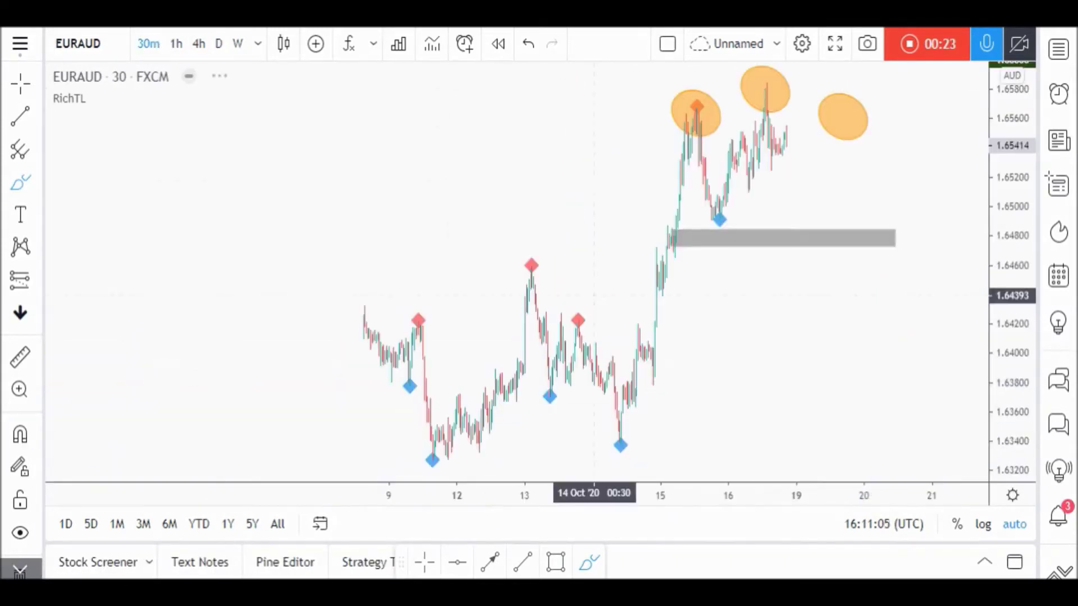
{"action": "scroll", "coordinate": [784, 323], "scroll_direction": "down", "scroll_amount": 1}
{"action": "scroll", "coordinate": [783, 323], "scroll_direction": "down", "scroll_amount": 1}
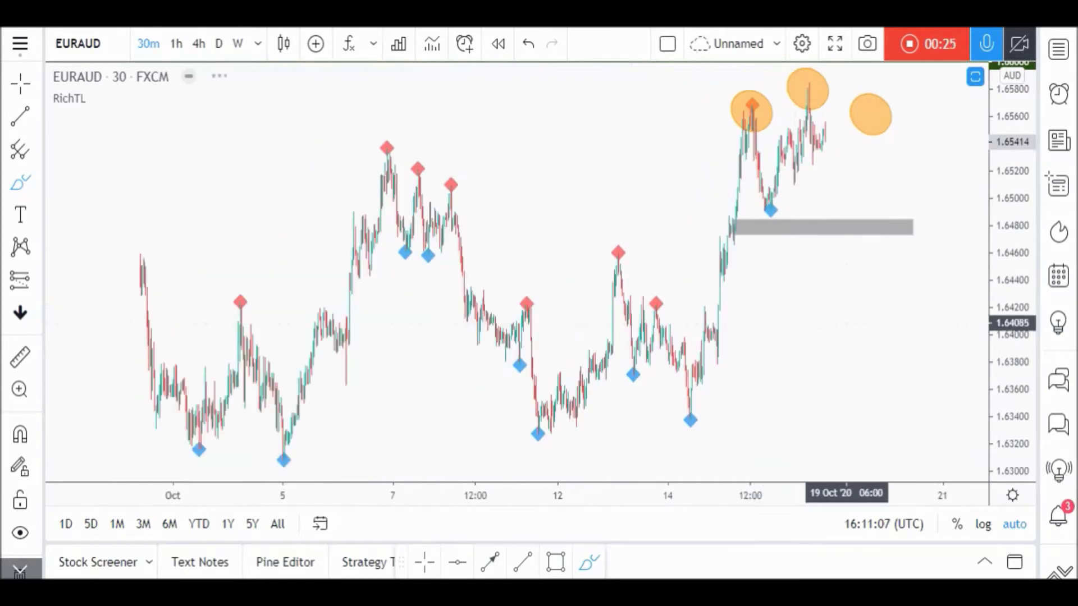
{"action": "key", "text": "Escape"}
{"action": "mouse_move", "coordinate": [483, 154]}
{"action": "left_mouse_down"}
{"action": "mouse_move", "coordinate": [430, 161]}
{"action": "mouse_move", "coordinate": [449, 169]}
{"action": "left_mouse_up"}
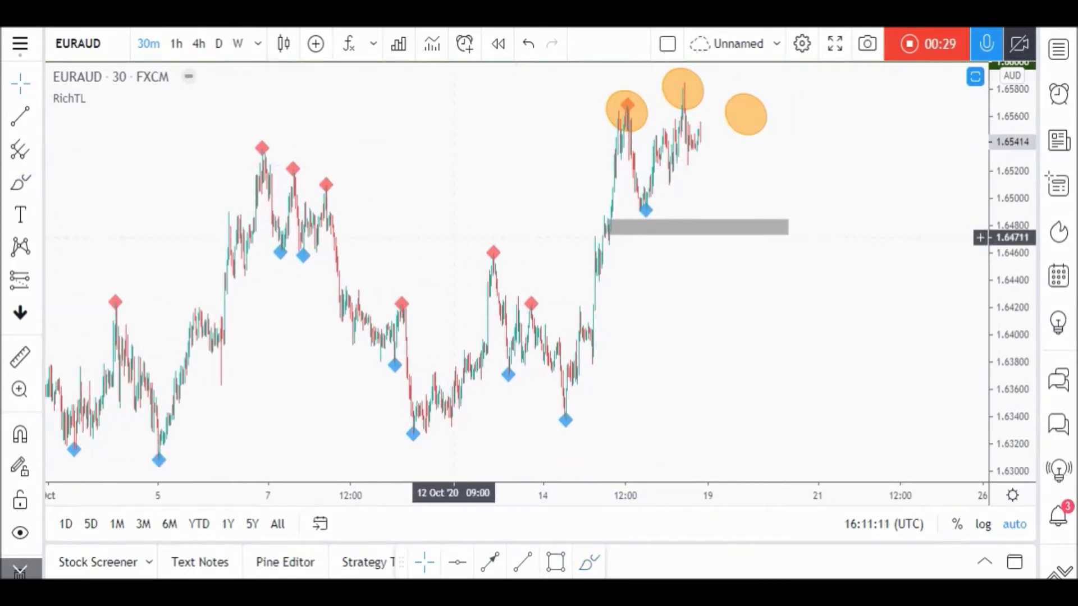
Brush a head-and-shoulders outline through the three orange circles down to the grey zone, and undo it
{"action": "left_click", "coordinate": [589, 561]}
{"action": "mouse_move", "coordinate": [609, 230]}
{"action": "left_mouse_down"}
{"action": "mouse_move", "coordinate": [617, 71]}
{"action": "mouse_move", "coordinate": [644, 202]}
{"action": "mouse_move", "coordinate": [686, 66]}
{"action": "mouse_move", "coordinate": [714, 166]}
{"action": "mouse_move", "coordinate": [746, 115]}
{"action": "mouse_move", "coordinate": [759, 228]}
{"action": "left_mouse_up"}
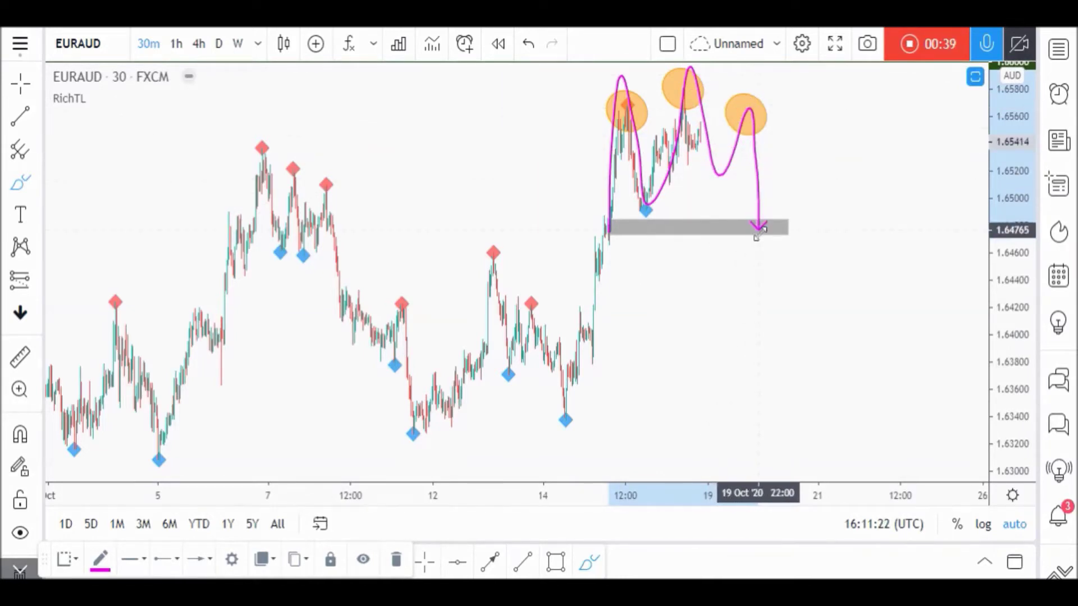
{"action": "key", "text": "ctrl+z"}
Brush a path from the current price dipping, rising into the third orange circle and falling through the grey zone to about 1.646
{"action": "left_click", "coordinate": [731, 132]}
{"action": "left_click", "coordinate": [730, 130]}
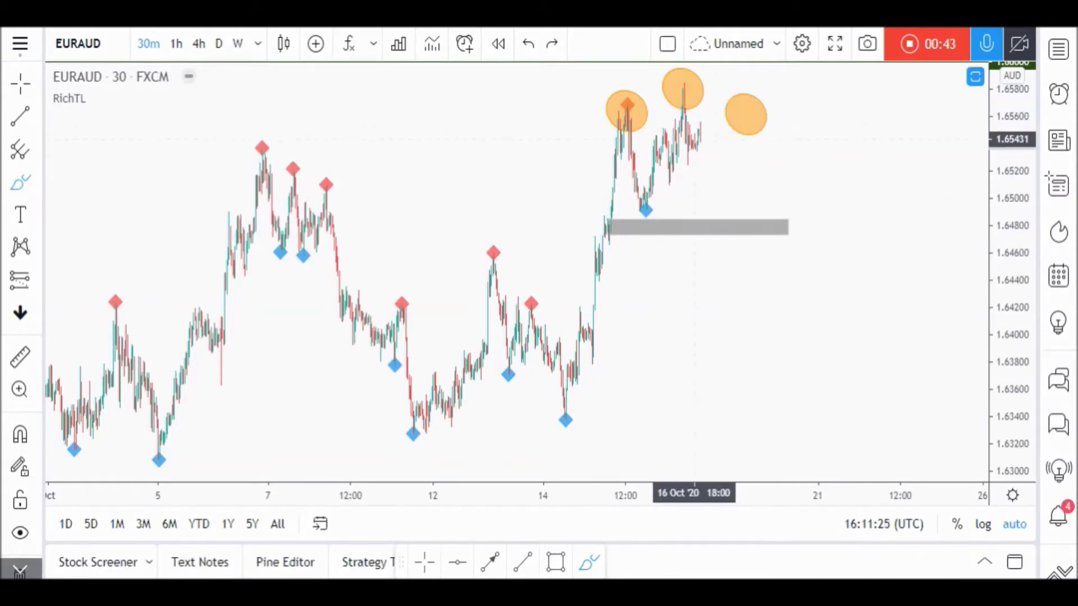
{"action": "mouse_move", "coordinate": [694, 134]}
{"action": "left_mouse_down"}
{"action": "mouse_move", "coordinate": [699, 174]}
{"action": "mouse_move", "coordinate": [732, 161]}
{"action": "mouse_move", "coordinate": [745, 112]}
{"action": "left_mouse_up"}
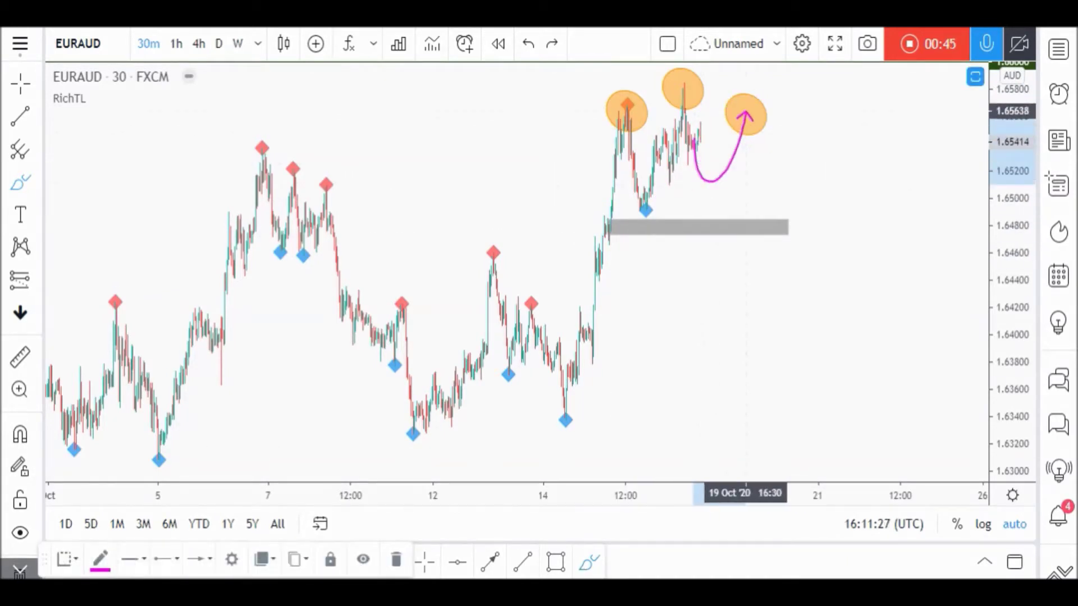
{"action": "left_click_drag", "start_coordinate": [762, 178], "coordinate": [765, 232]}
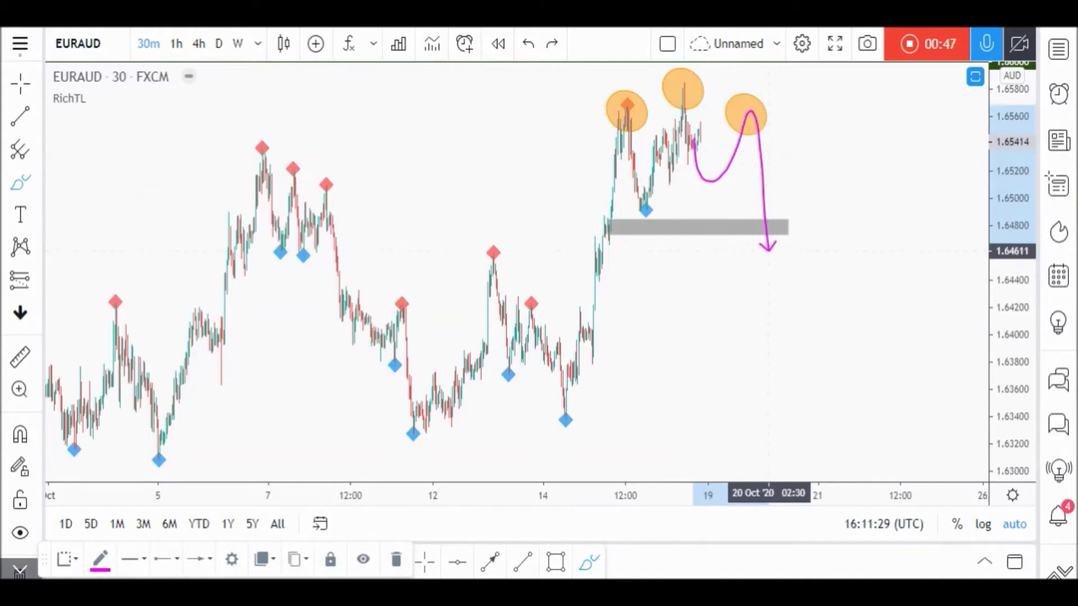
Place a wide short position beside the projected path with entry at about 1.6471, stop at about 1.6563 and target at about 1.6293
{"action": "left_click_drag", "start_coordinate": [783, 148], "coordinate": [748, 150]}
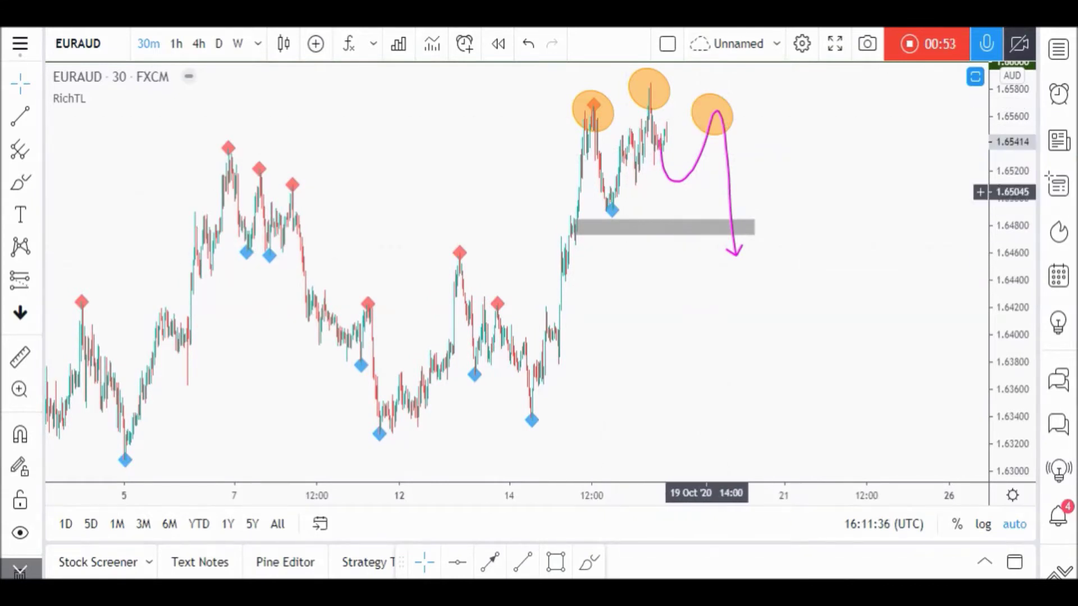
{"action": "left_click_drag", "start_coordinate": [490, 186], "coordinate": [475, 186]}
{"action": "left_click", "coordinate": [39, 281]}
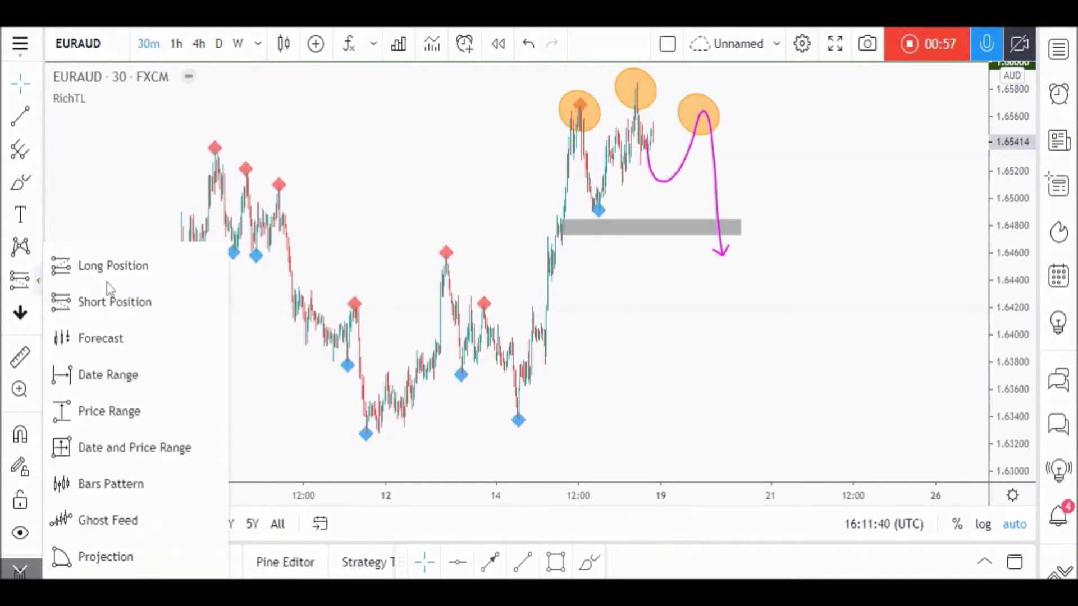
{"action": "left_click", "coordinate": [115, 302]}
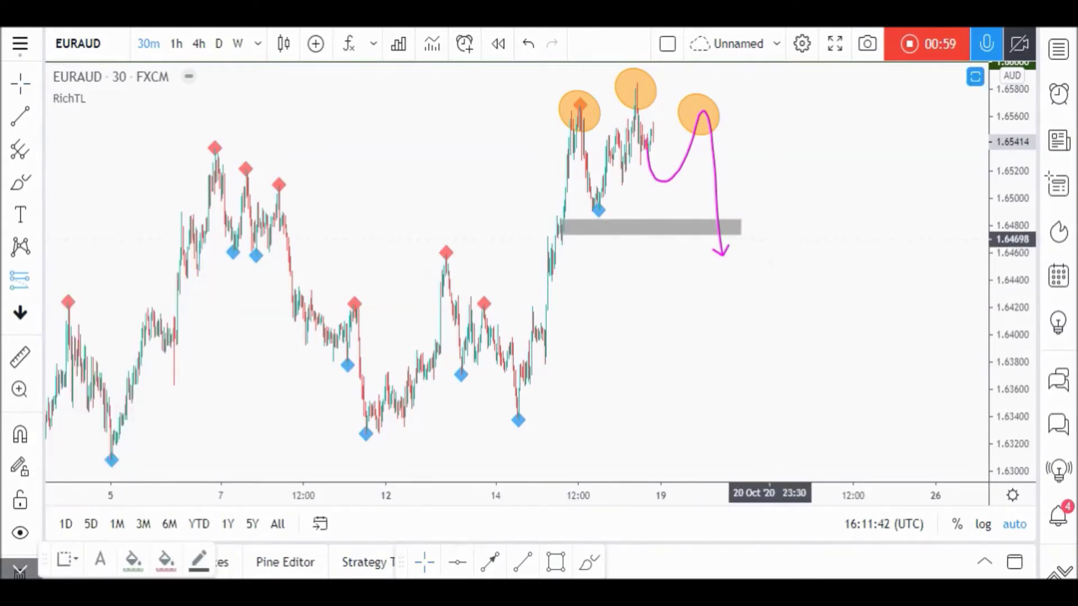
{"action": "left_click", "coordinate": [767, 237]}
{"action": "left_click_drag", "start_coordinate": [766, 162], "coordinate": [751, 112]}
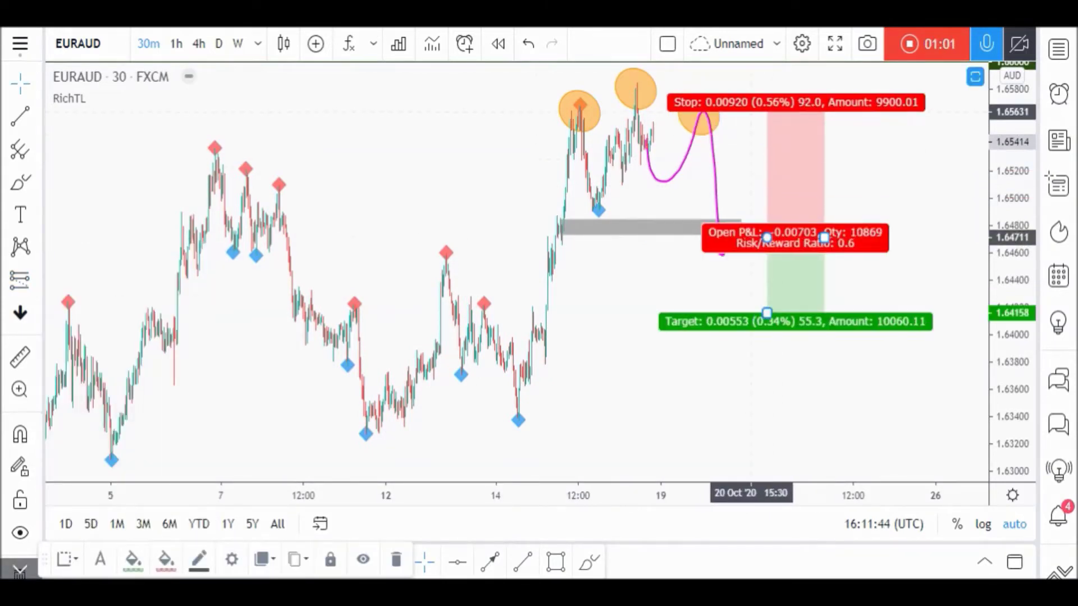
{"action": "left_click_drag", "start_coordinate": [767, 312], "coordinate": [766, 482]}
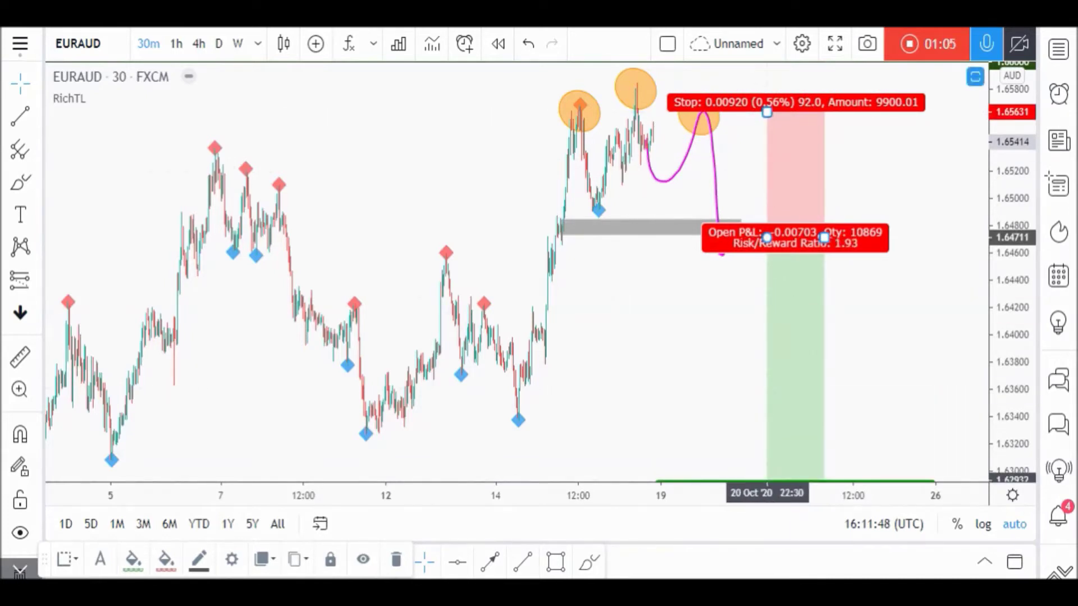
{"action": "left_click_drag", "start_coordinate": [824, 237], "coordinate": [904, 235]}
{"action": "left_click", "coordinate": [719, 316]}
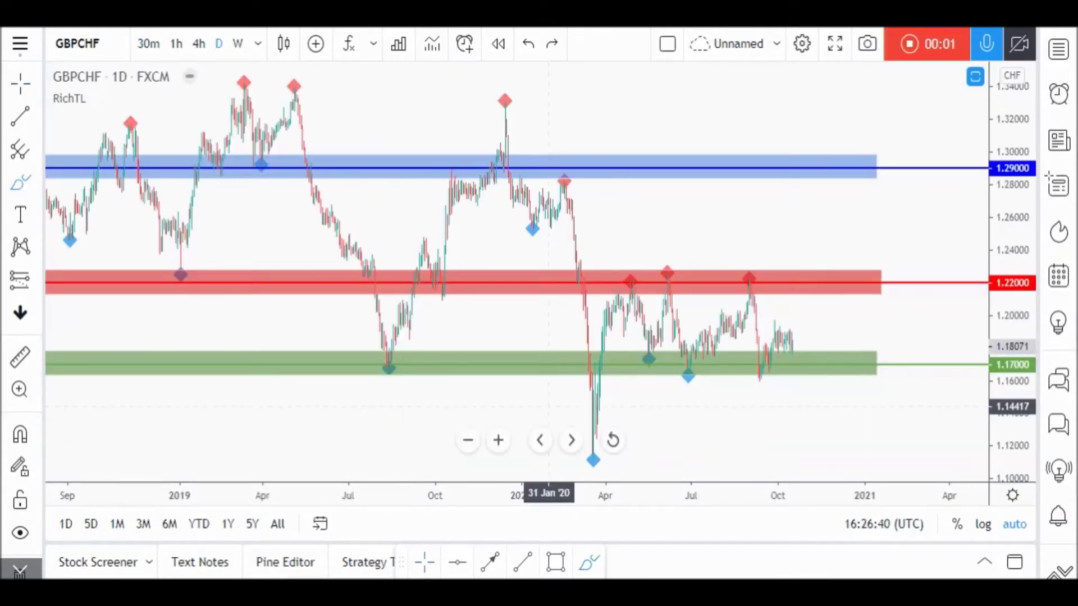
On the GBPCHF daily chart, brush circles around the August 2019 and mid-2020 lows at the green 1.17000 zone
{"action": "mouse_move", "coordinate": [398, 349]}
{"action": "left_mouse_down"}
{"action": "mouse_move", "coordinate": [376, 363]}
{"action": "mouse_move", "coordinate": [402, 357]}
{"action": "left_mouse_up"}
{"action": "mouse_move", "coordinate": [666, 355]}
{"action": "left_mouse_down"}
{"action": "mouse_move", "coordinate": [668, 376]}
{"action": "mouse_move", "coordinate": [688, 361]}
{"action": "left_mouse_up"}
Try two brushed paths dipping into the green 1.17000 zone and rising to about 1.20, undoing each one
{"action": "mouse_move", "coordinate": [796, 349]}
{"action": "left_mouse_down"}
{"action": "mouse_move", "coordinate": [798, 363]}
{"action": "mouse_move", "coordinate": [834, 348]}
{"action": "mouse_move", "coordinate": [837, 317]}
{"action": "left_mouse_up"}
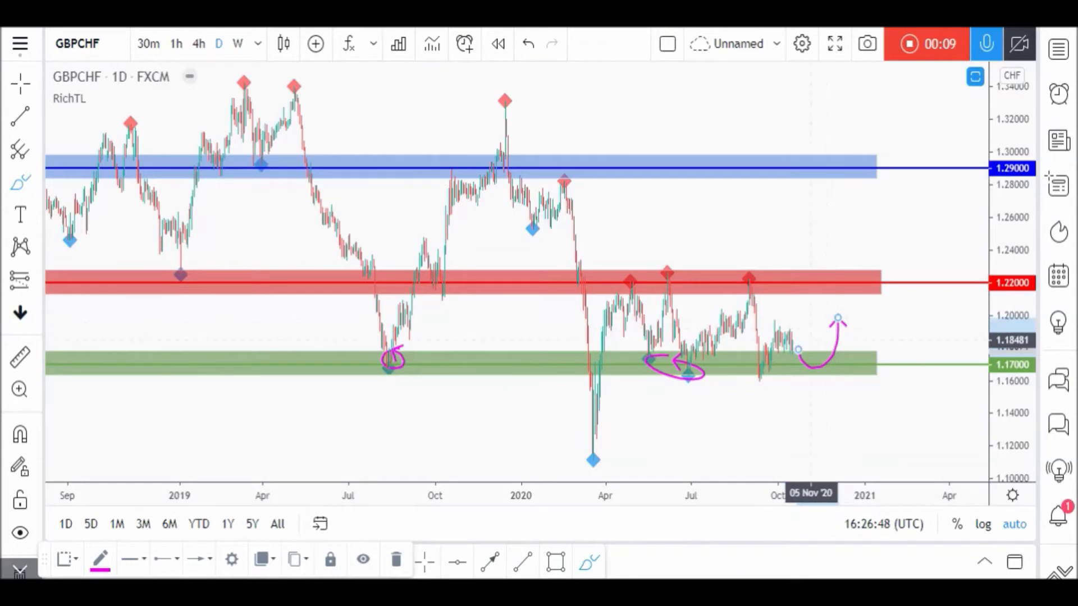
{"action": "key", "text": "ctrl+z"}
{"action": "mouse_move", "coordinate": [787, 338]}
{"action": "left_mouse_down"}
{"action": "mouse_move", "coordinate": [797, 354]}
{"action": "mouse_move", "coordinate": [844, 333]}
{"action": "mouse_move", "coordinate": [844, 316]}
{"action": "left_mouse_up"}
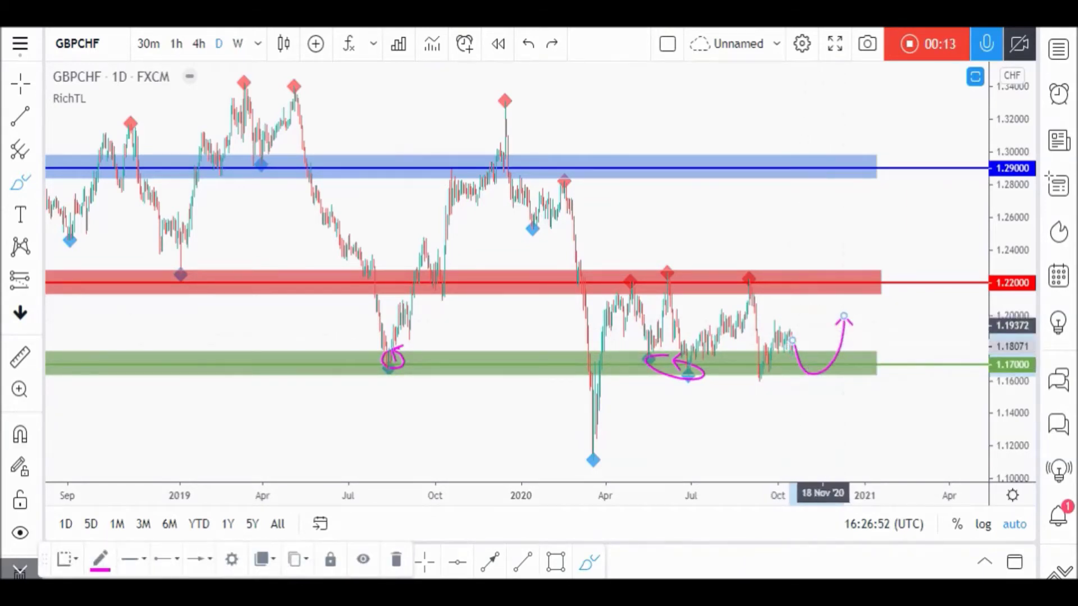
{"action": "key", "text": "ctrl+z"}
Switch GBPCHF to the 4-hour timeframe, trace the swings inside the blue channel with a brushed wave, and undo it
{"action": "left_click", "coordinate": [198, 44]}
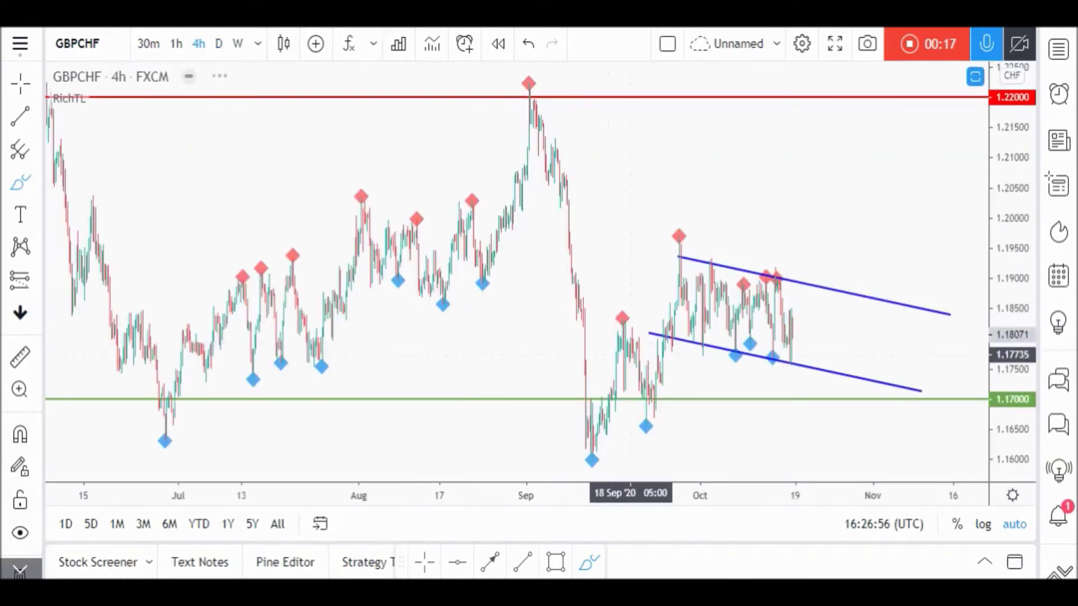
{"action": "scroll", "coordinate": [630, 334], "scroll_direction": "up", "scroll_amount": 5}
{"action": "left_click_drag", "start_coordinate": [326, 224], "coordinate": [337, 277]}
{"action": "mouse_move", "coordinate": [399, 275]}
{"action": "left_mouse_down"}
{"action": "mouse_move", "coordinate": [412, 243]}
{"action": "mouse_move", "coordinate": [457, 250]}
{"action": "mouse_move", "coordinate": [476, 329]}
{"action": "mouse_move", "coordinate": [534, 262]}
{"action": "mouse_move", "coordinate": [558, 255]}
{"action": "mouse_move", "coordinate": [578, 321]}
{"action": "mouse_move", "coordinate": [631, 281]}
{"action": "left_mouse_up"}
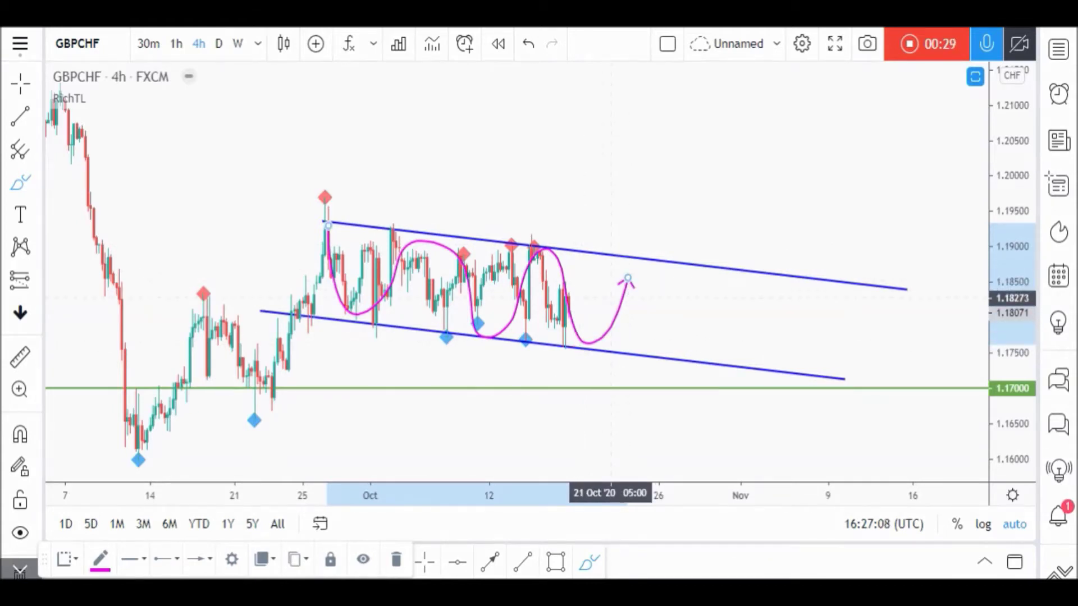
{"action": "key", "text": "ctrl+z"}
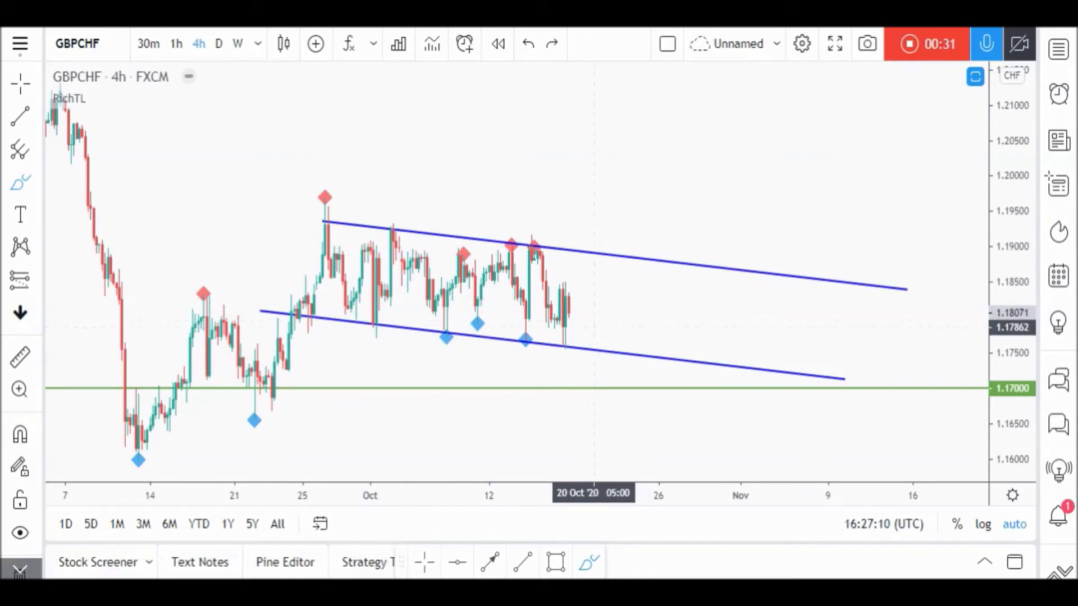
Brush a path up to the upper channel line and back down, and draw a rectangle zone from about 1.1893 to 1.187 there
{"action": "mouse_move", "coordinate": [563, 327]}
{"action": "left_mouse_down"}
{"action": "mouse_move", "coordinate": [578, 285]}
{"action": "mouse_move", "coordinate": [616, 255]}
{"action": "mouse_move", "coordinate": [636, 306]}
{"action": "mouse_move", "coordinate": [671, 309]}
{"action": "left_mouse_up"}
{"action": "key", "text": "alt+shift+r"}
{"action": "left_click", "coordinate": [608, 252]}
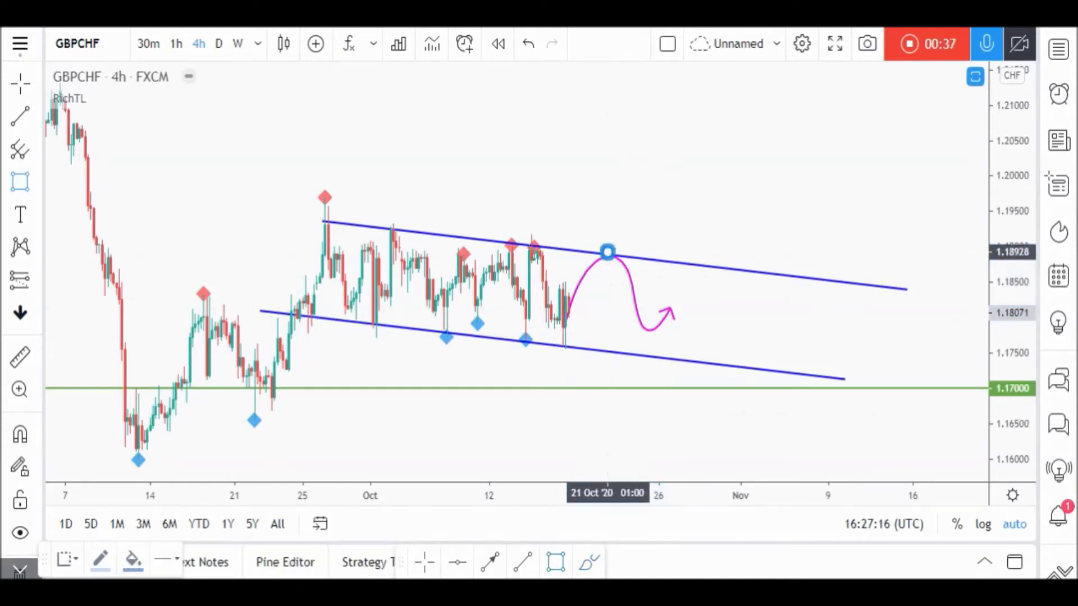
{"action": "left_click", "coordinate": [720, 269]}
{"action": "left_click", "coordinate": [683, 212]}
Extend the projected path with a brushed arrow rising through the rectangle zone to about 1.191
{"action": "left_click", "coordinate": [588, 562]}
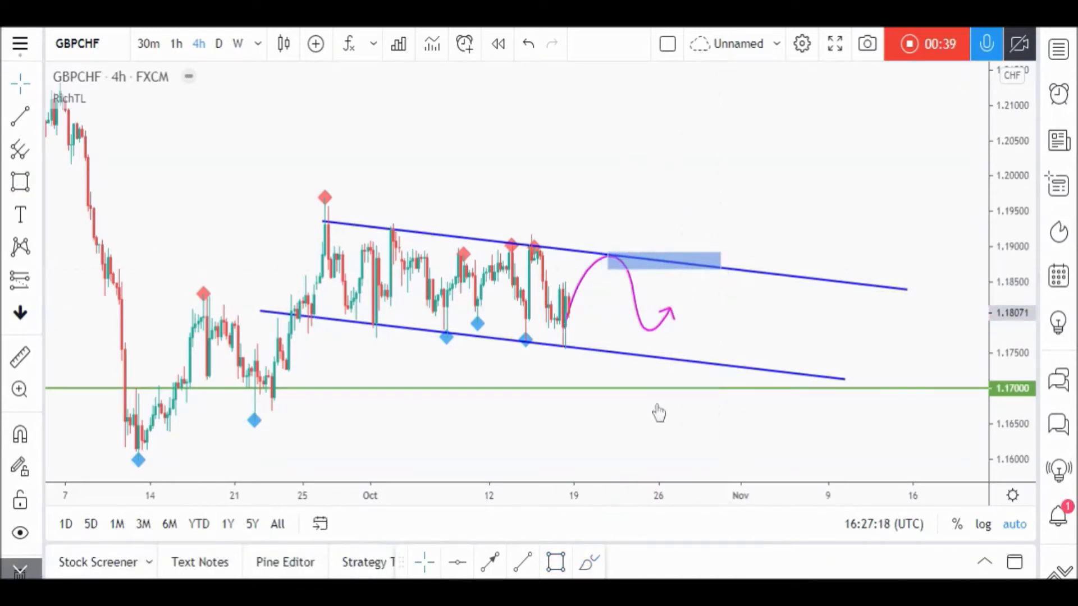
{"action": "left_click_drag", "start_coordinate": [665, 317], "coordinate": [679, 238]}
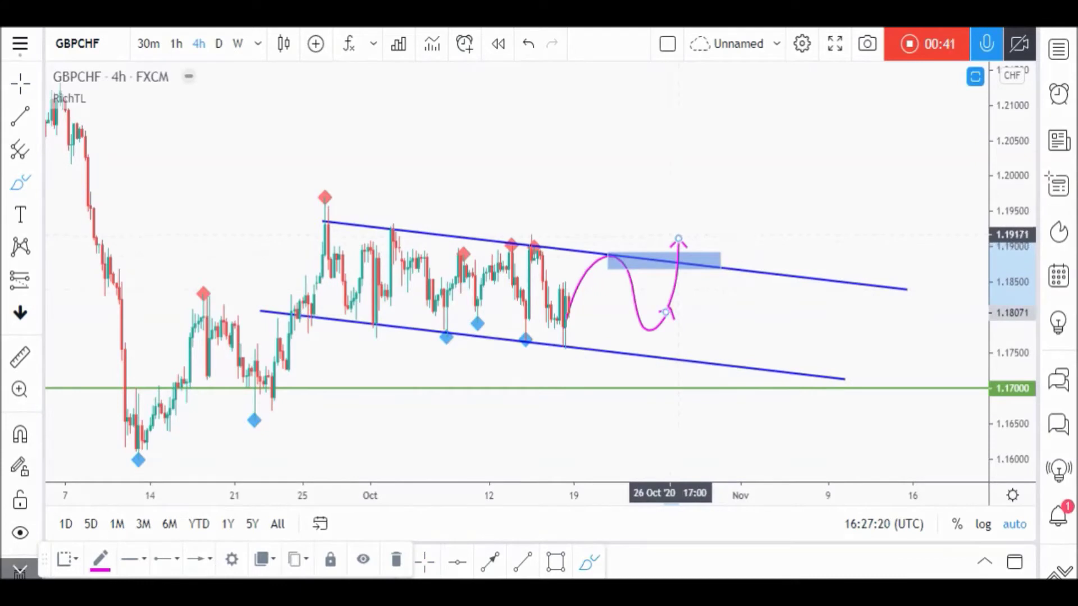
{"action": "key", "text": "Escape"}
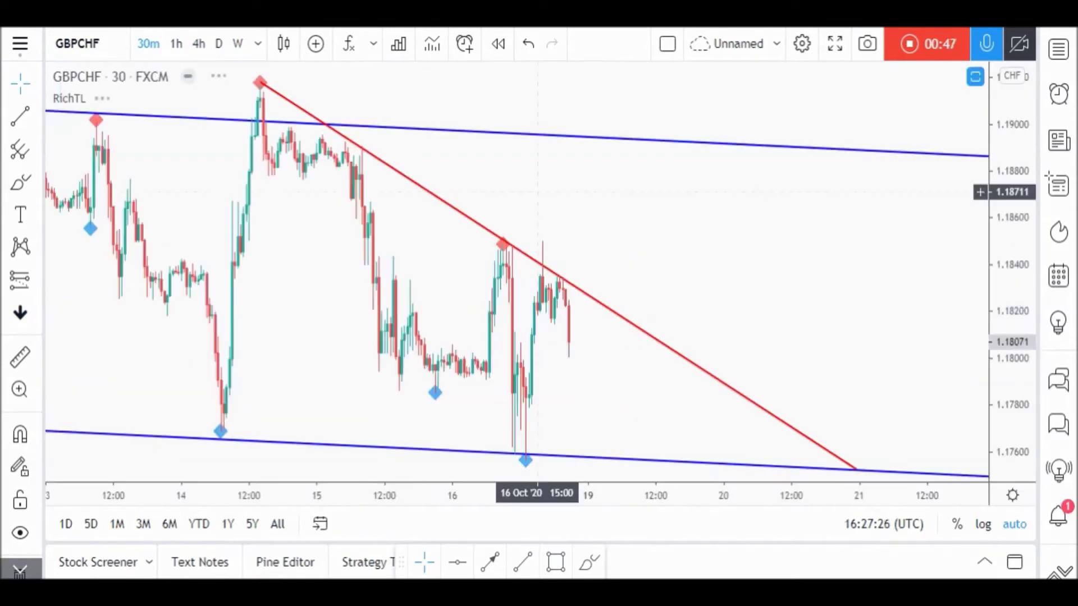
On the GBPCHF 30-minute chart, brush a path falling from the current price, retesting the red trendline near 1.180 and falling to about 1.176
{"action": "scroll", "coordinate": [629, 253], "scroll_direction": "down", "scroll_amount": 2}
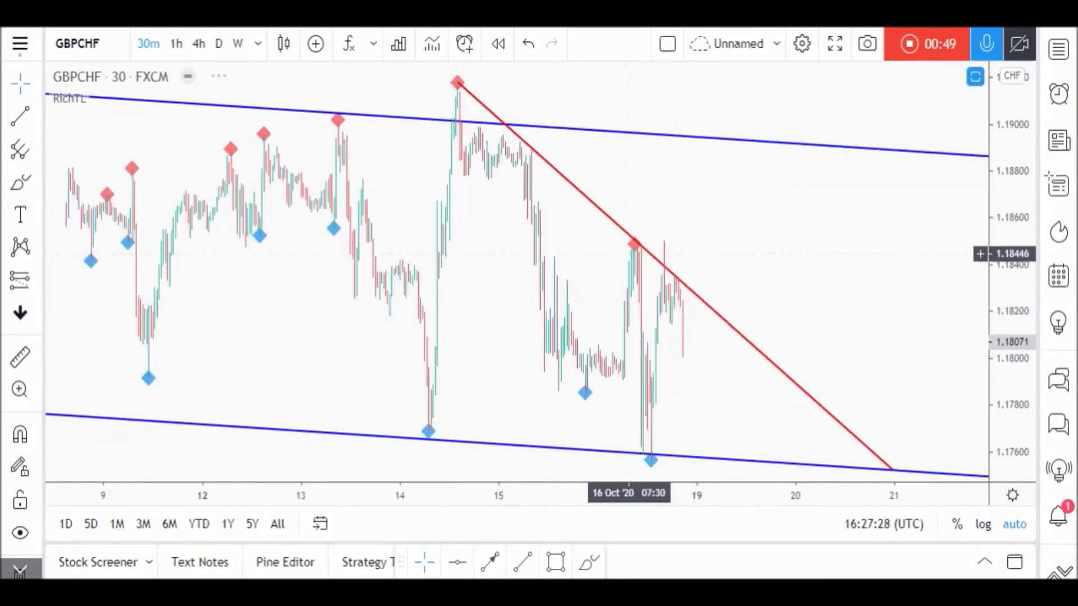
{"action": "scroll", "coordinate": [629, 254], "scroll_direction": "down", "scroll_amount": 1}
{"action": "left_click_drag", "start_coordinate": [680, 125], "coordinate": [555, 133]}
{"action": "scroll", "coordinate": [616, 125], "scroll_direction": "down", "scroll_amount": 2}
{"action": "left_click", "coordinate": [590, 561]}
{"action": "mouse_move", "coordinate": [639, 321]}
{"action": "left_mouse_down"}
{"action": "mouse_move", "coordinate": [645, 388]}
{"action": "mouse_move", "coordinate": [679, 392]}
{"action": "mouse_move", "coordinate": [692, 352]}
{"action": "left_mouse_up"}
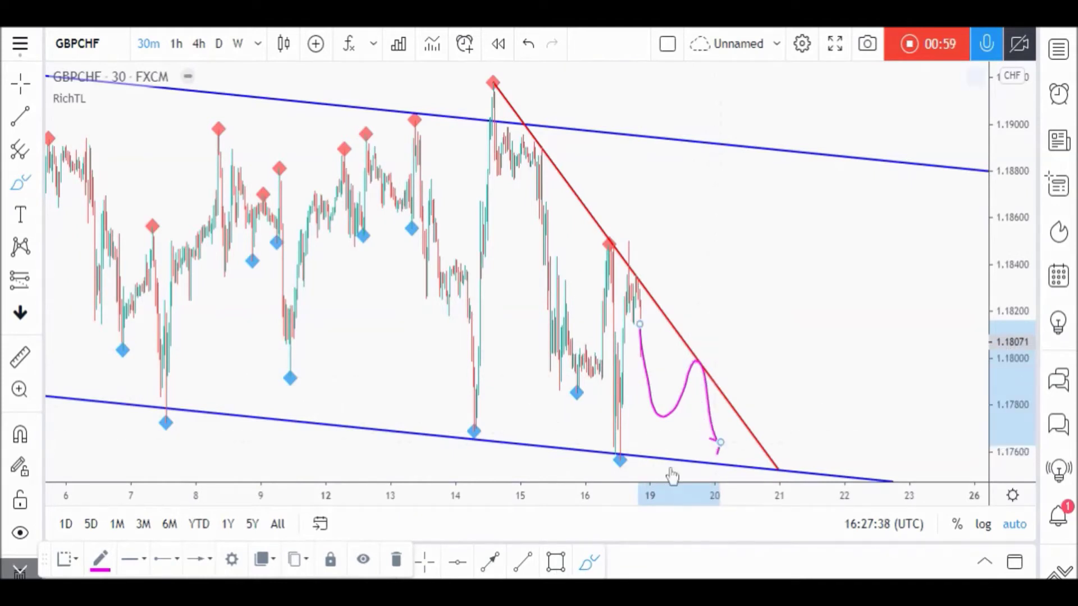
Draw a thin rectangle zone just below 1.180, starting at the path's retest of the red trendline
{"action": "key", "text": "alt+shift+r"}
{"action": "left_click", "coordinate": [694, 360]}
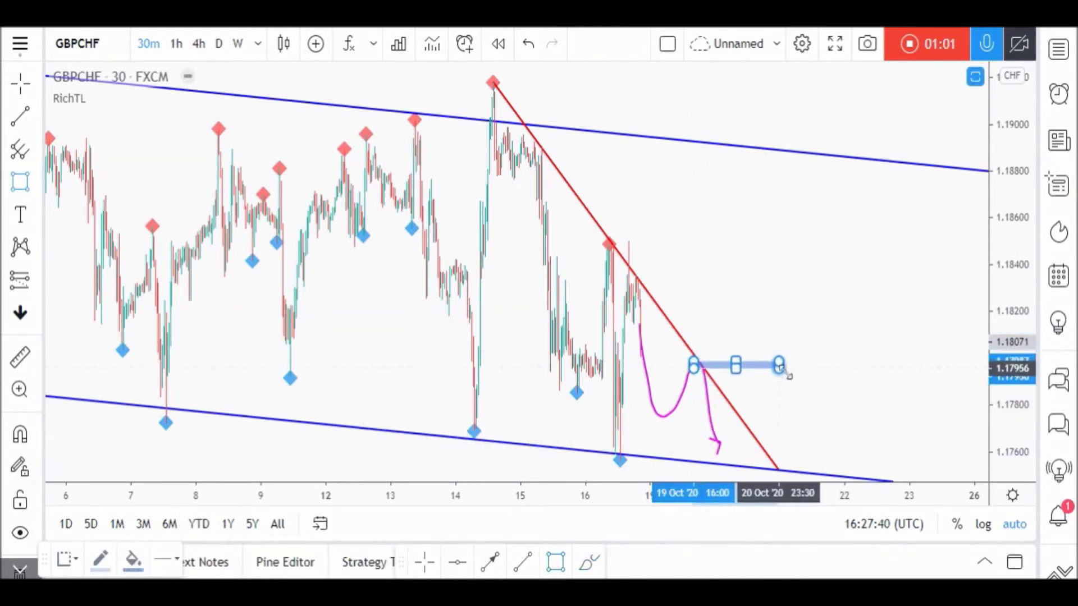
{"action": "left_click", "coordinate": [789, 377]}
Extend the path with a brushed arrow rising through the red trendline and the rectangle zone to about 1.180
{"action": "left_click_drag", "start_coordinate": [664, 299], "coordinate": [640, 303]}
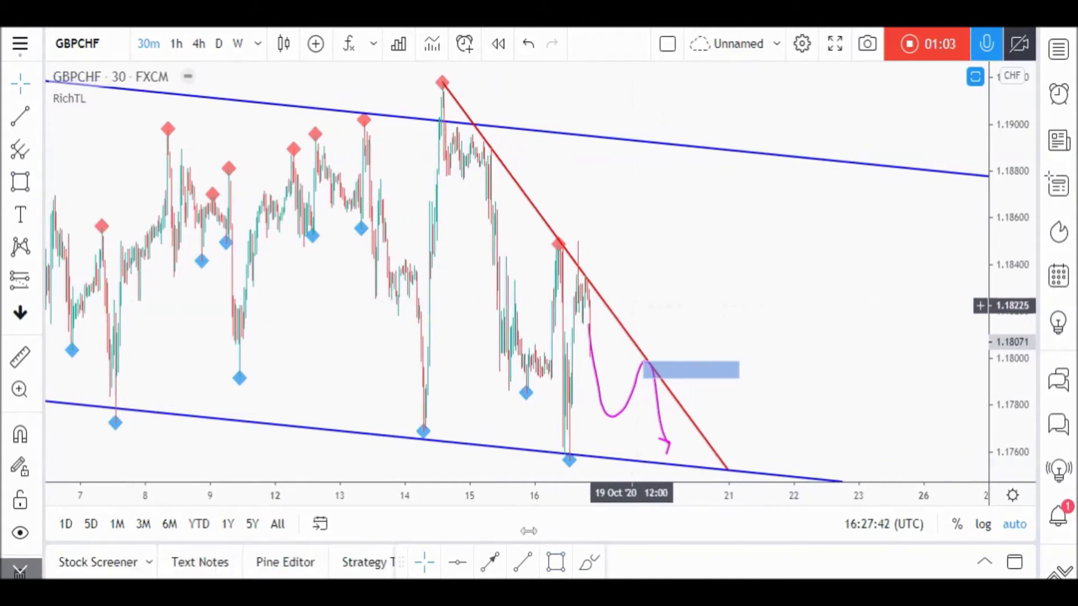
{"action": "left_click", "coordinate": [589, 561]}
{"action": "mouse_move", "coordinate": [667, 448]}
{"action": "left_mouse_down"}
{"action": "mouse_move", "coordinate": [702, 390]}
{"action": "mouse_move", "coordinate": [705, 354]}
{"action": "left_mouse_up"}
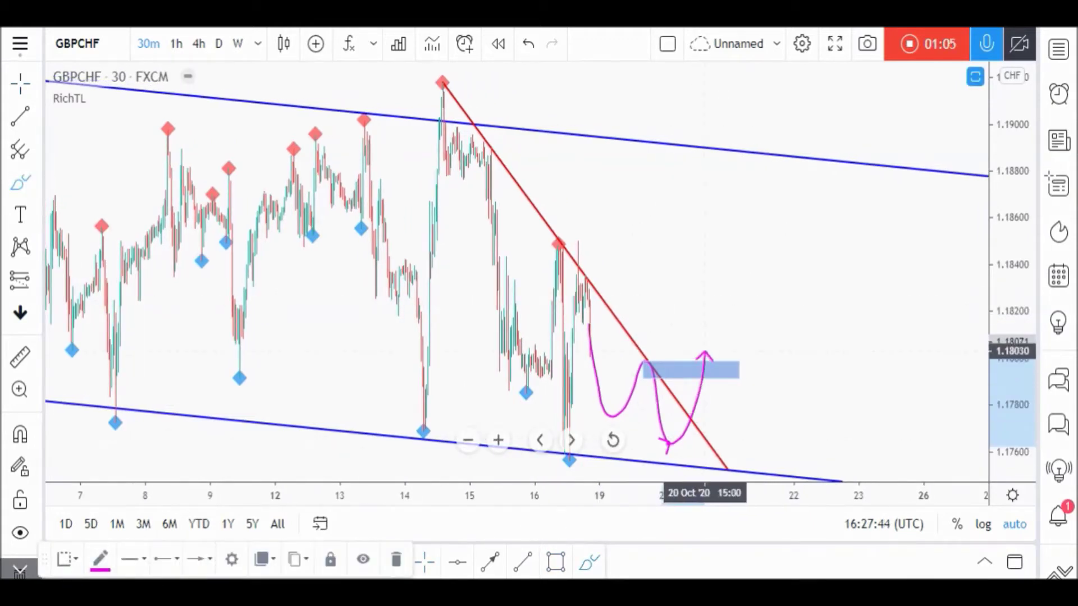
Place a long position beside the rectangle zone with entry at about 1.1800, stop at about 1.1763 and target at about 1.1875
{"action": "left_click", "coordinate": [41, 285]}
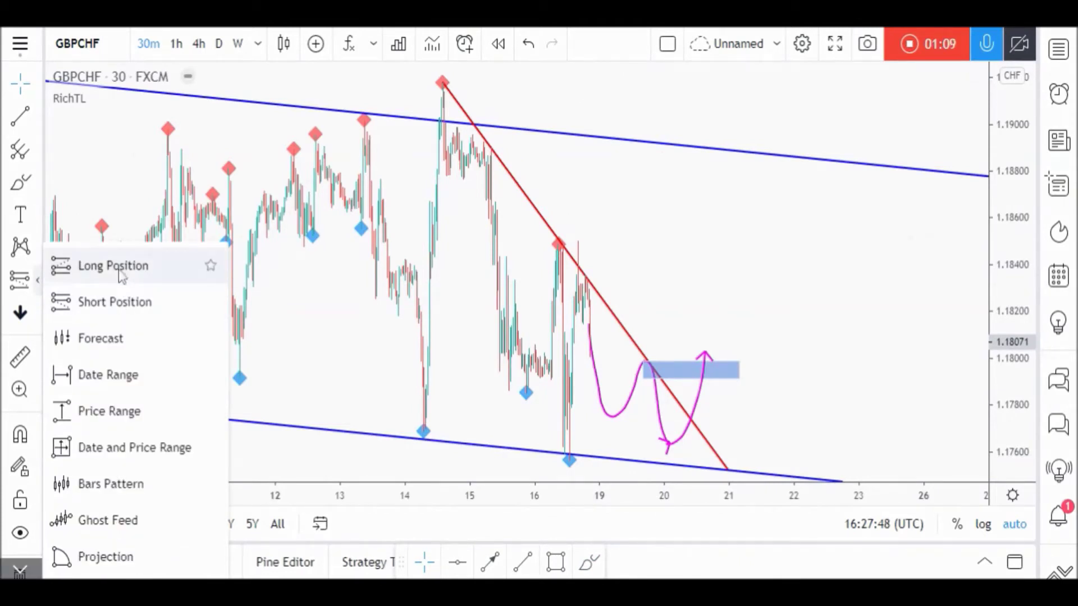
{"action": "left_click", "coordinate": [120, 280]}
{"action": "left_click", "coordinate": [747, 360]}
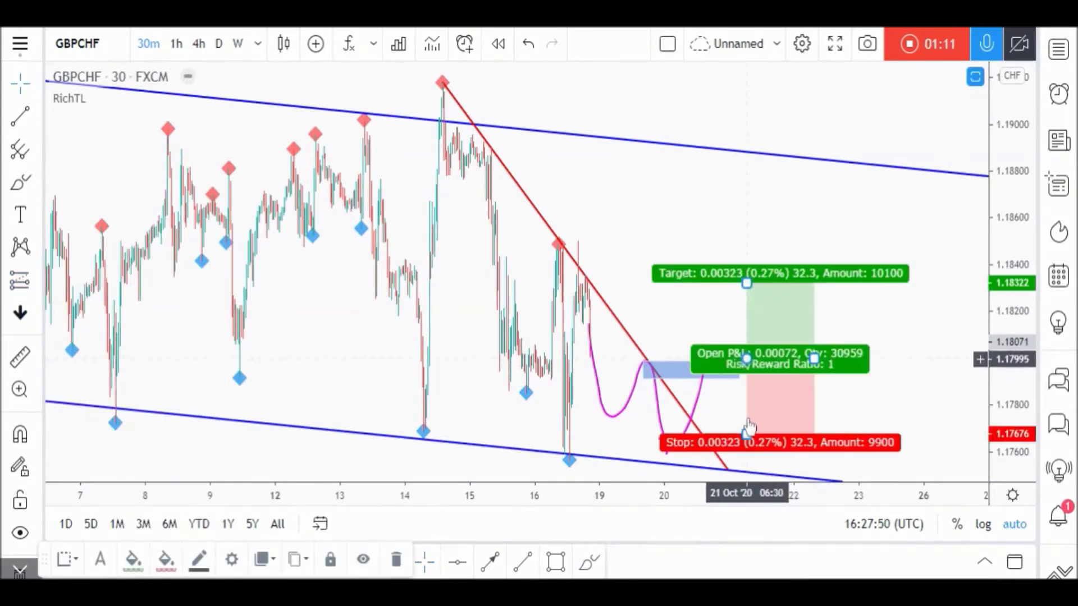
{"action": "left_click_drag", "start_coordinate": [747, 435], "coordinate": [707, 444]}
{"action": "left_click_drag", "start_coordinate": [747, 284], "coordinate": [713, 182]}
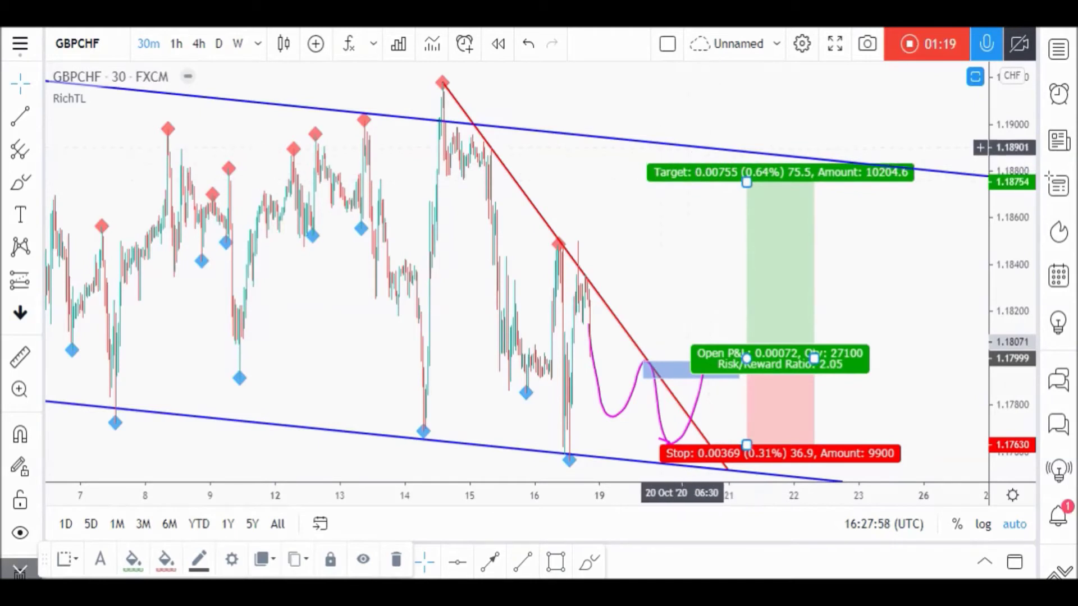
{"action": "left_click", "coordinate": [638, 153]}
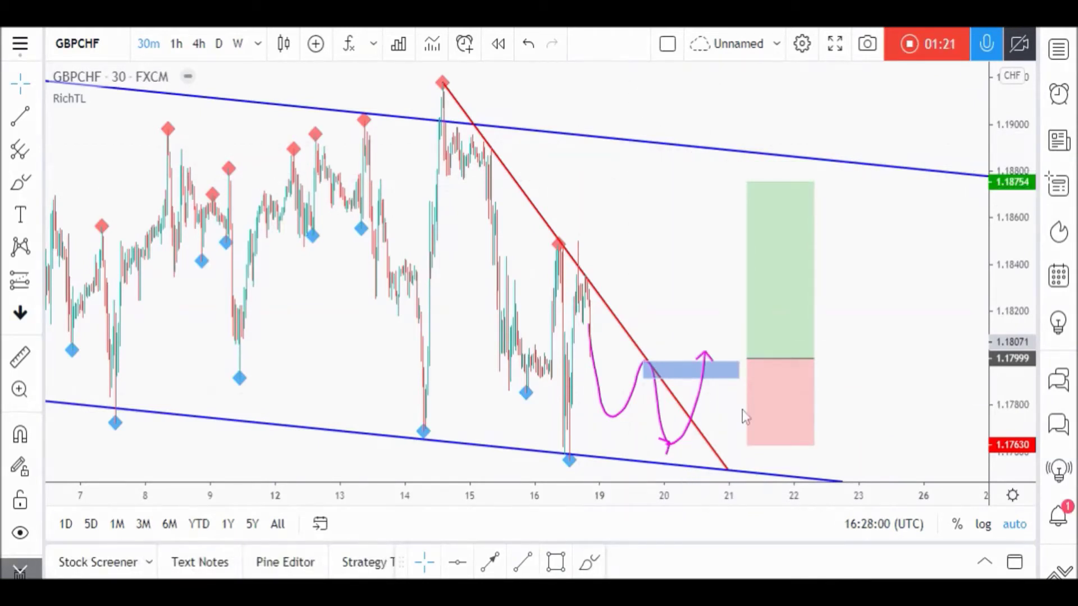
Brush a path rising to the upper channel line, pulling back to about 1.182 and breaking out above 1.190, and delete it
{"action": "left_click", "coordinate": [589, 562]}
{"action": "mouse_move", "coordinate": [704, 352]}
{"action": "left_mouse_down"}
{"action": "mouse_move", "coordinate": [740, 176]}
{"action": "mouse_move", "coordinate": [797, 150]}
{"action": "mouse_move", "coordinate": [918, 303]}
{"action": "mouse_move", "coordinate": [938, 101]}
{"action": "left_mouse_up"}
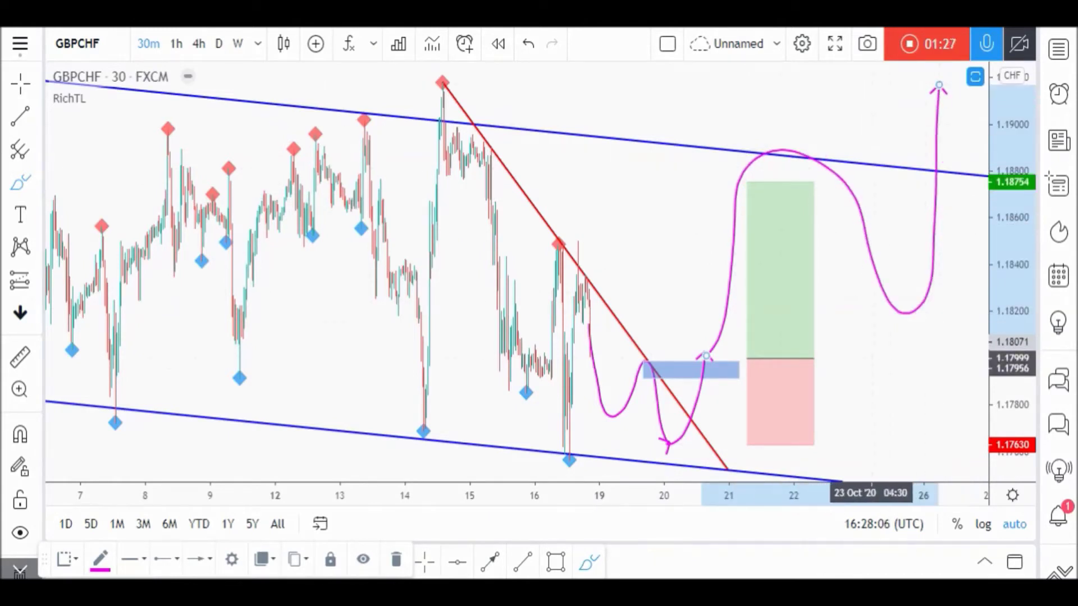
{"action": "key", "text": "Delete"}
{"action": "key", "text": "Escape"}
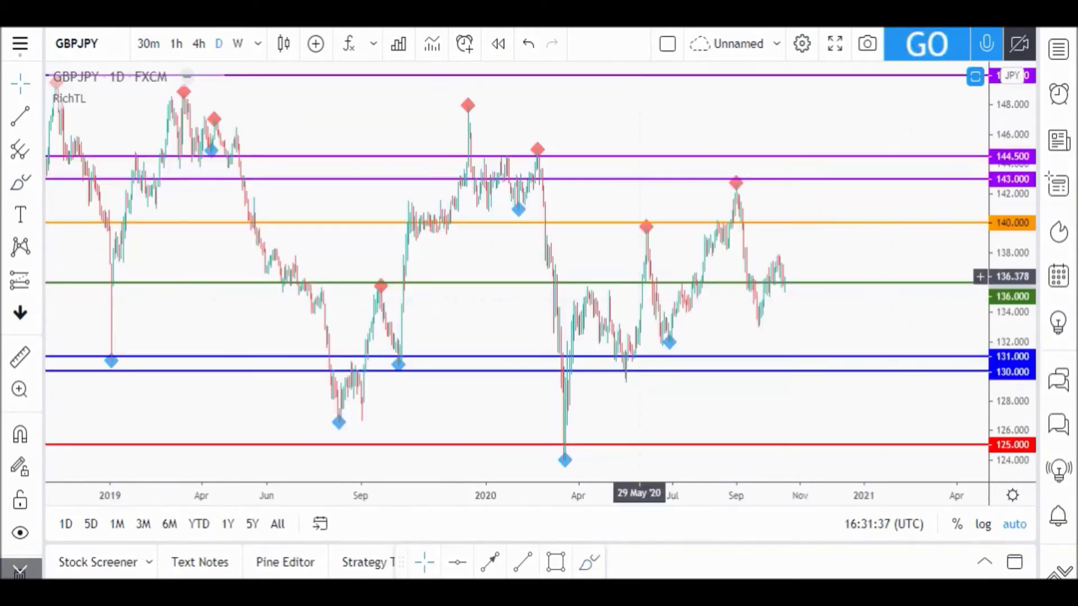
Brush circled markers around the early-2019 and September-2019 tests of the green 136.000 line on the GBPJPY daily chart
{"action": "left_click", "coordinate": [589, 563]}
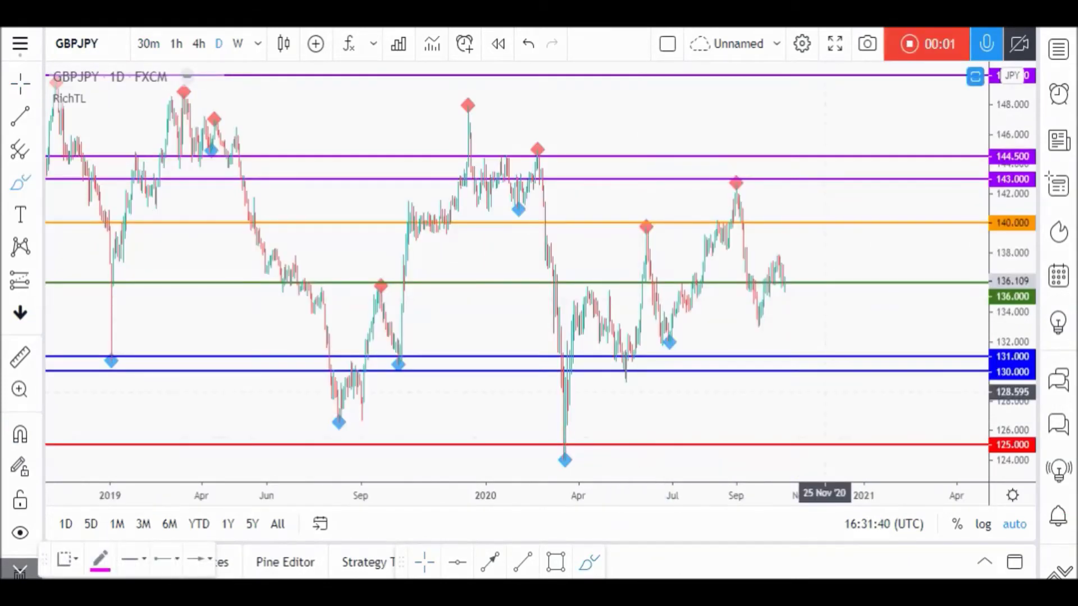
{"action": "mouse_move", "coordinate": [389, 278]}
{"action": "left_mouse_down"}
{"action": "mouse_move", "coordinate": [361, 291]}
{"action": "mouse_move", "coordinate": [385, 284]}
{"action": "mouse_move", "coordinate": [384, 272]}
{"action": "left_mouse_up"}
{"action": "mouse_move", "coordinate": [113, 277]}
{"action": "left_mouse_down"}
{"action": "mouse_move", "coordinate": [100, 286]}
{"action": "mouse_move", "coordinate": [120, 273]}
{"action": "left_mouse_up"}
Brush a path rising toward 140.000, and another retesting 136.000 and falling into the 131.000–130.000 lines, undoing both
{"action": "mouse_move", "coordinate": [784, 283]}
{"action": "left_mouse_down"}
{"action": "mouse_move", "coordinate": [805, 268]}
{"action": "mouse_move", "coordinate": [818, 228]}
{"action": "left_mouse_up"}
{"action": "key", "text": "ctrl+z"}
{"action": "mouse_move", "coordinate": [779, 270]}
{"action": "left_mouse_down"}
{"action": "mouse_move", "coordinate": [798, 314]}
{"action": "mouse_move", "coordinate": [815, 296]}
{"action": "mouse_move", "coordinate": [858, 366]}
{"action": "left_mouse_up"}
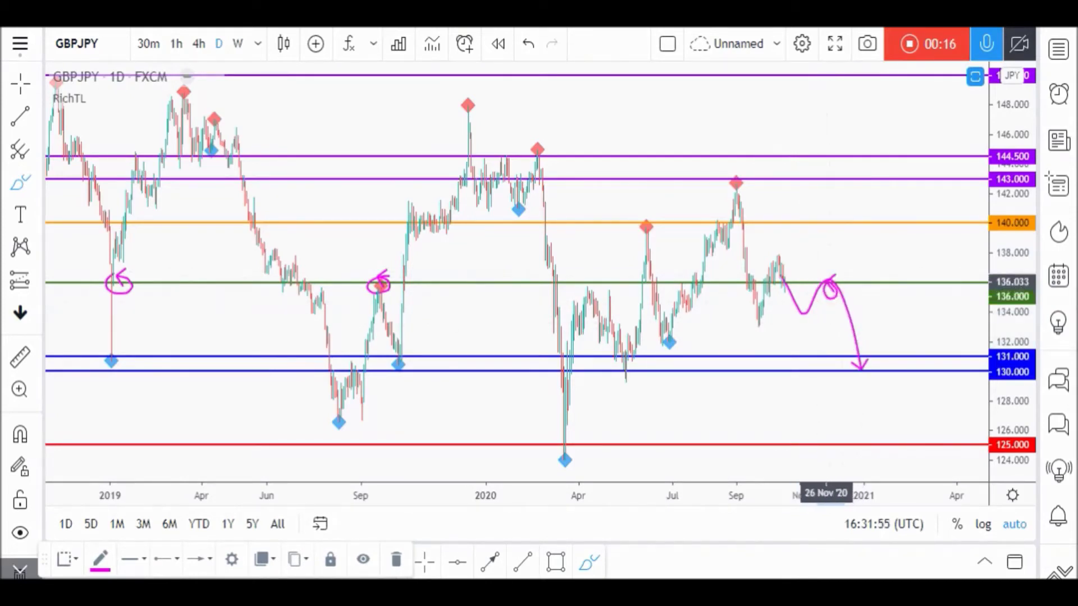
{"action": "key", "text": "ctrl+z"}
{"action": "left_click", "coordinate": [836, 357]}
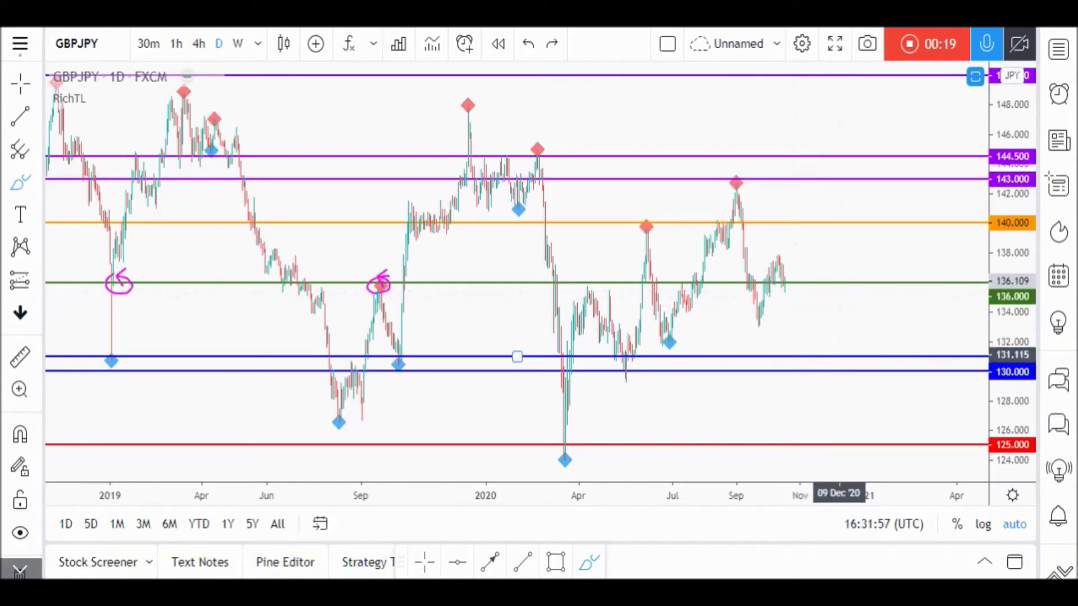
{"action": "left_click", "coordinate": [774, 328]}
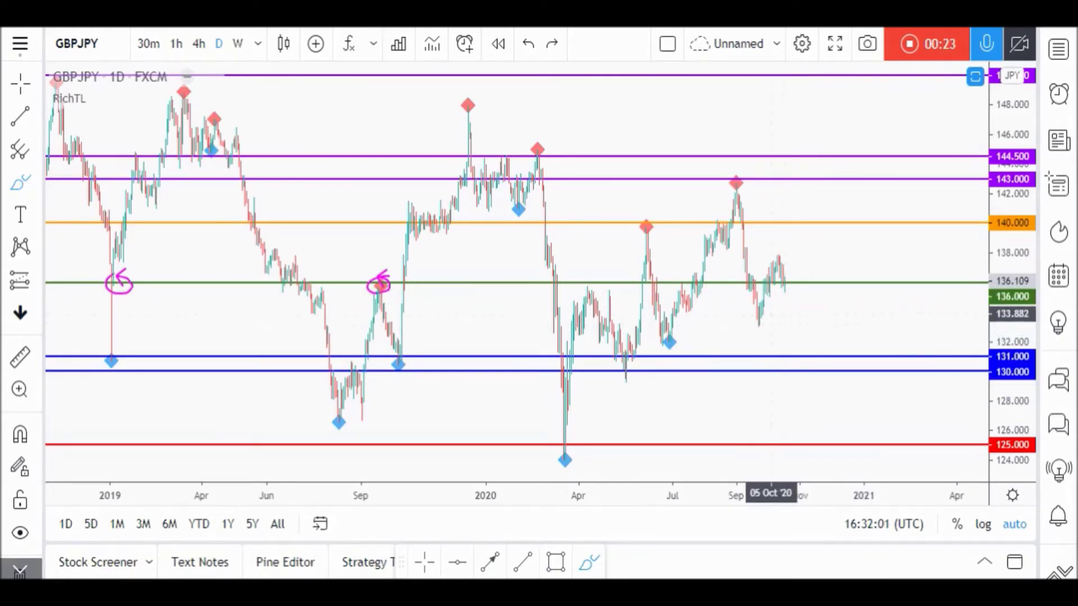
Switch to the 1-hour chart and brush a wave path between the two red trendlines, ending just below 136.000
{"action": "left_click", "coordinate": [178, 48]}
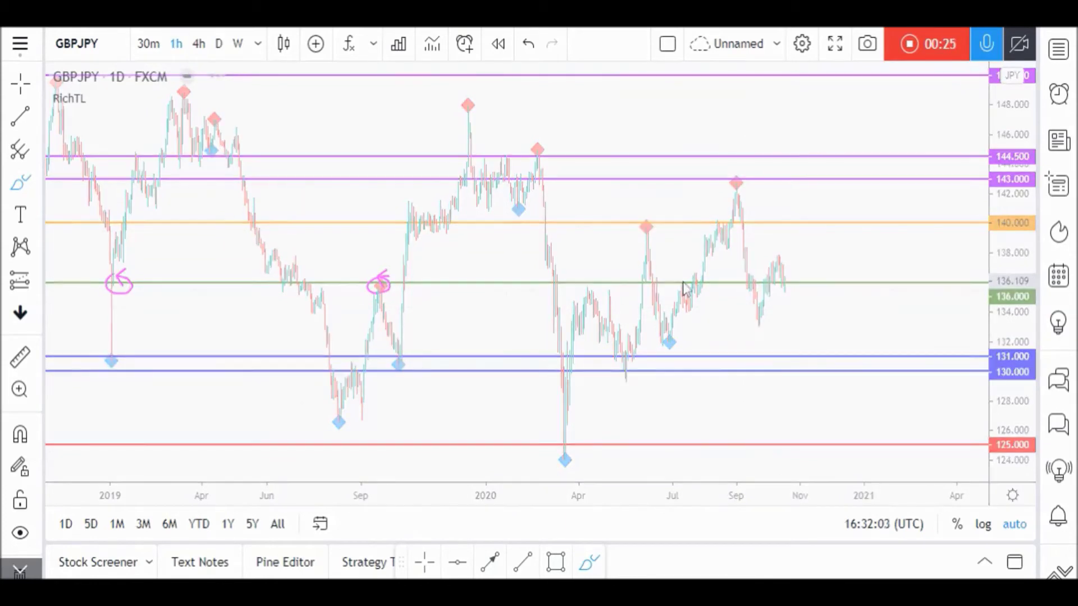
{"action": "scroll", "coordinate": [583, 272], "scroll_direction": "up", "scroll_amount": 5}
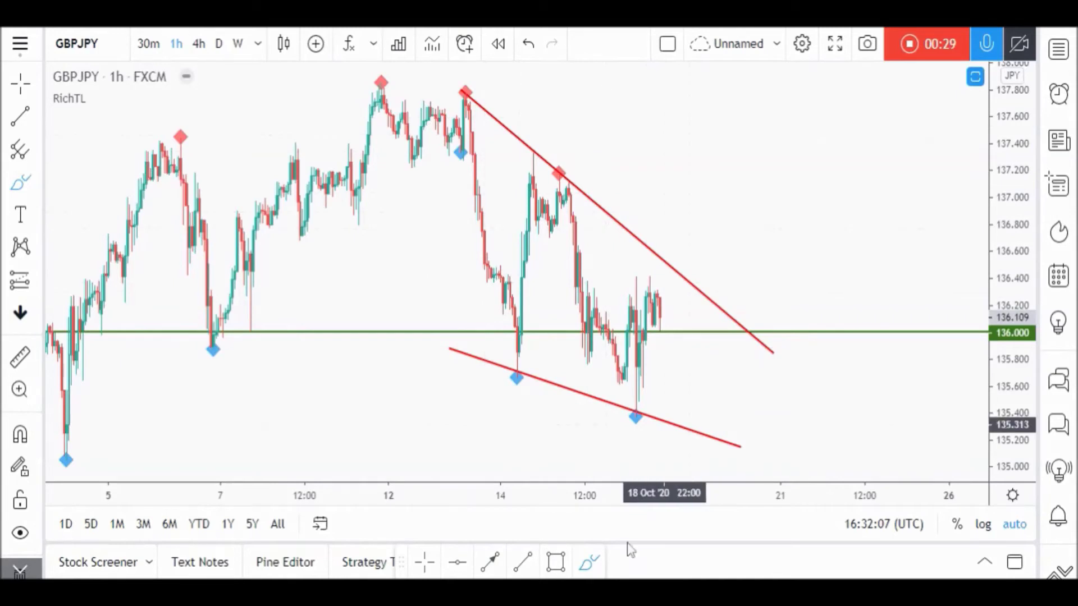
{"action": "mouse_move", "coordinate": [465, 93]}
{"action": "left_mouse_down"}
{"action": "mouse_move", "coordinate": [511, 370]}
{"action": "mouse_move", "coordinate": [559, 179]}
{"action": "mouse_move", "coordinate": [583, 224]}
{"action": "mouse_move", "coordinate": [617, 408]}
{"action": "mouse_move", "coordinate": [681, 277]}
{"action": "mouse_move", "coordinate": [703, 361]}
{"action": "left_mouse_up"}
Draw a rectangle zone from about 136.31 to 136.47 at the path's last peak and brush an arrow rising through it
{"action": "left_click", "coordinate": [555, 562]}
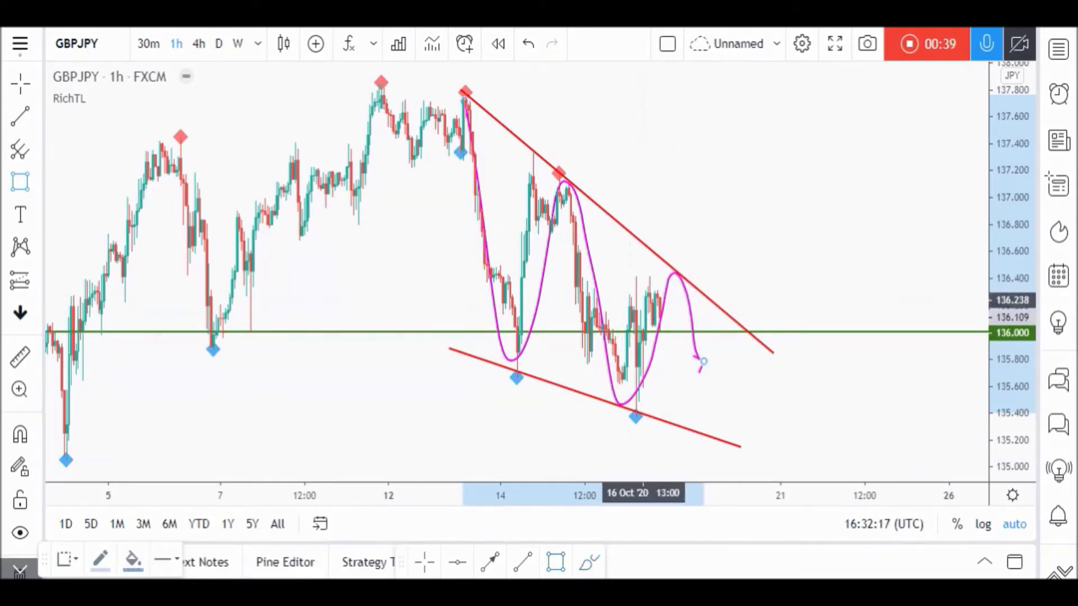
{"action": "left_click_drag", "start_coordinate": [673, 270], "coordinate": [775, 291]}
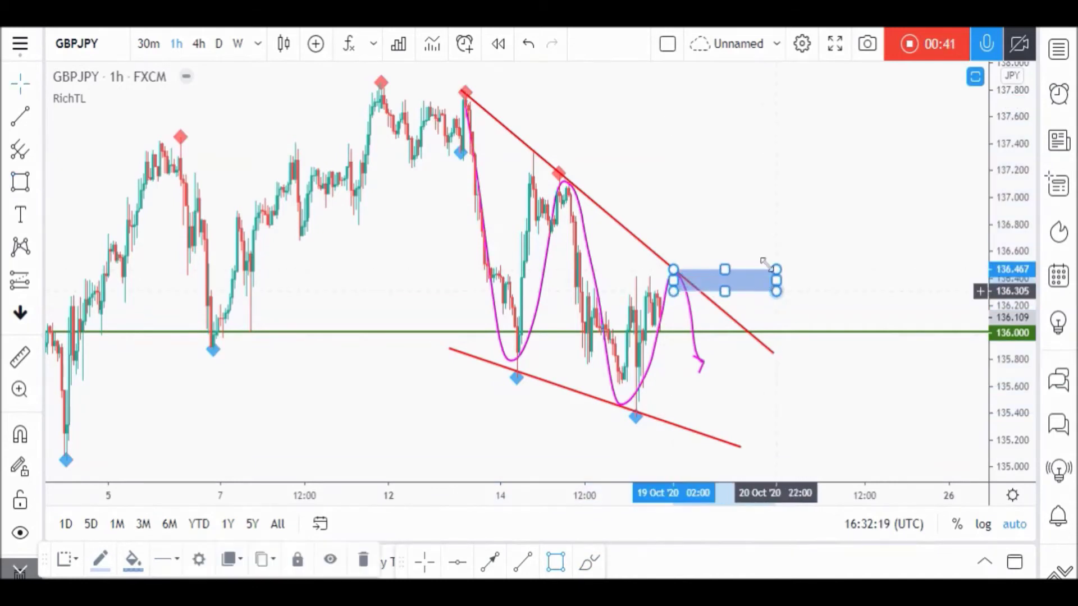
{"action": "left_click", "coordinate": [589, 562]}
{"action": "mouse_move", "coordinate": [703, 357]}
{"action": "left_mouse_down"}
{"action": "mouse_move", "coordinate": [731, 329]}
{"action": "mouse_move", "coordinate": [744, 259]}
{"action": "left_mouse_up"}
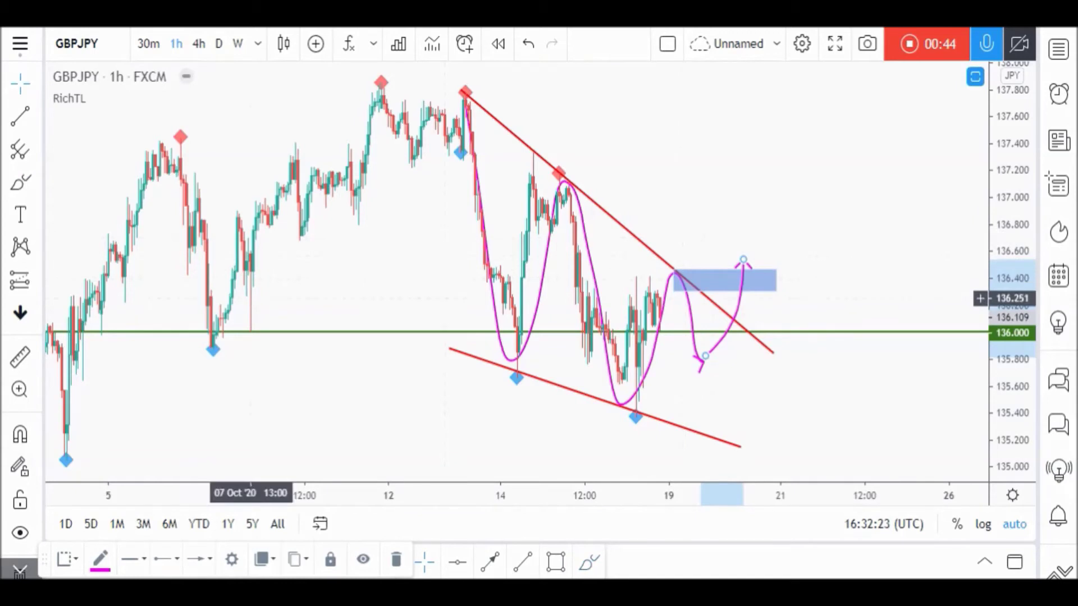
Place a long position beside the rectangle zone with entry at about 136.50, stop at about 135.78 and target at about 137.99
{"action": "left_click", "coordinate": [19, 279]}
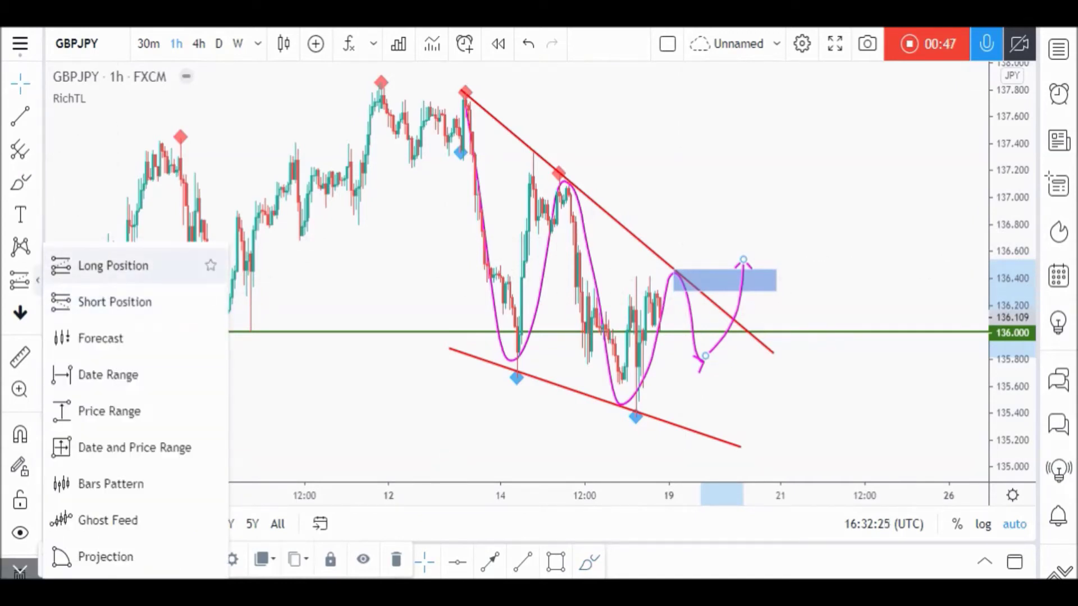
{"action": "left_click", "coordinate": [109, 265]}
{"action": "left_click", "coordinate": [783, 265]}
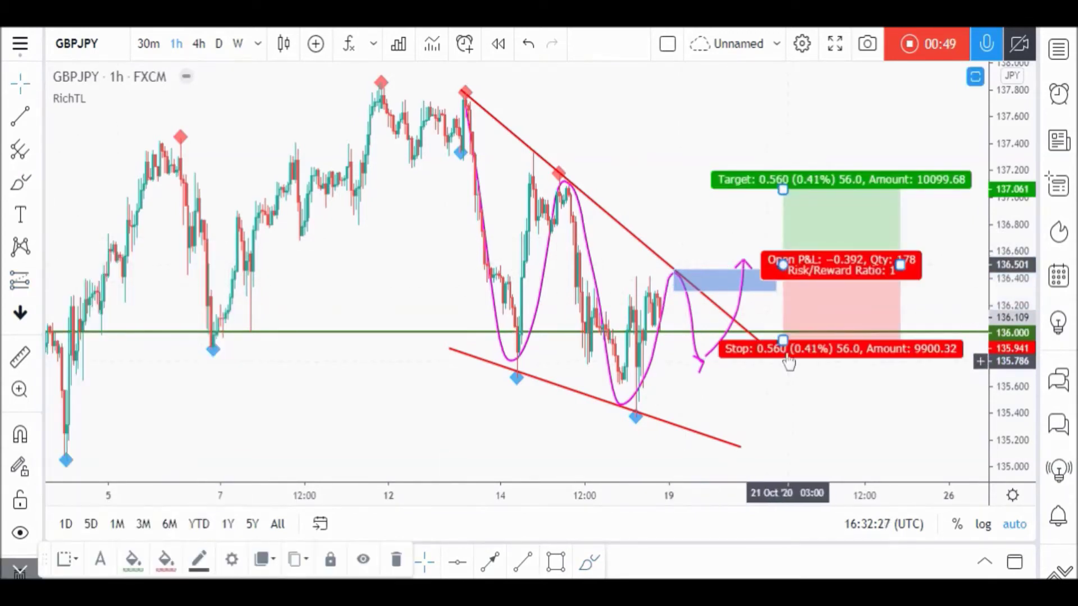
{"action": "left_click_drag", "start_coordinate": [783, 341], "coordinate": [783, 362]}
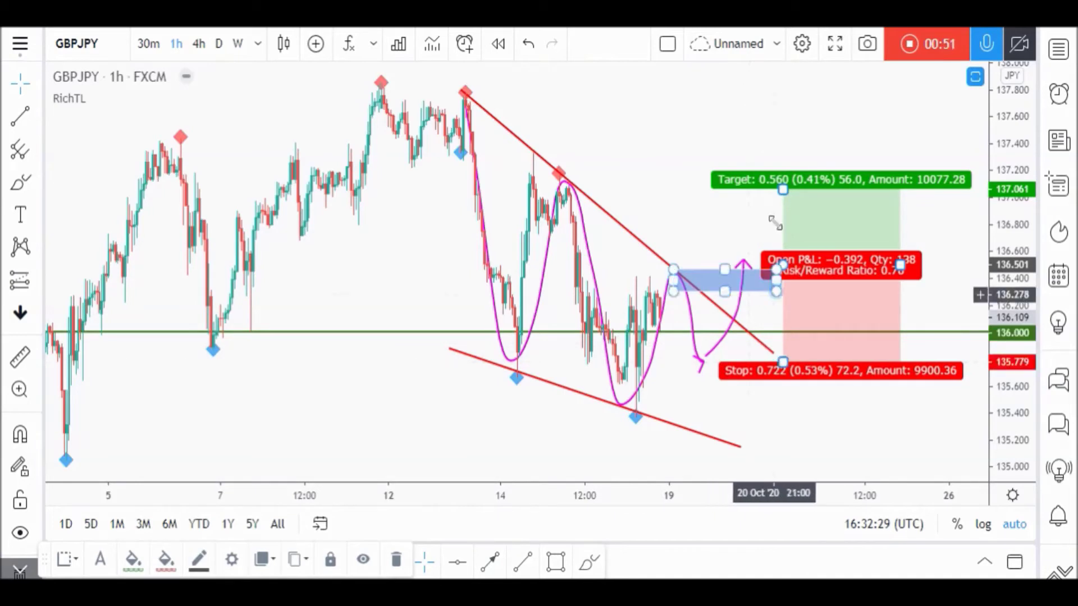
{"action": "left_click_drag", "start_coordinate": [779, 151], "coordinate": [767, 63]}
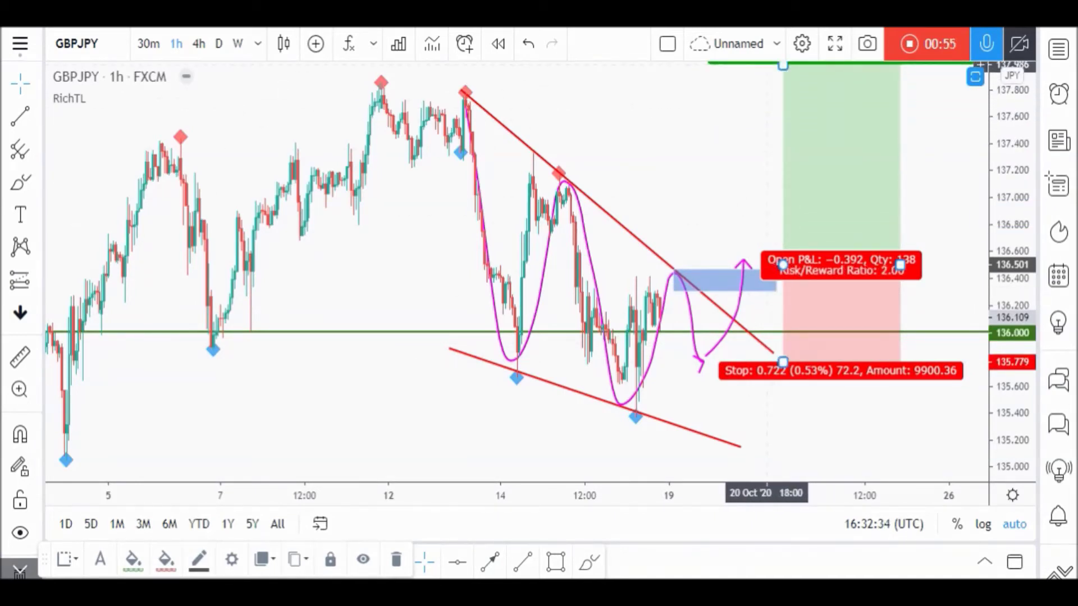
{"action": "left_click", "coordinate": [721, 209]}
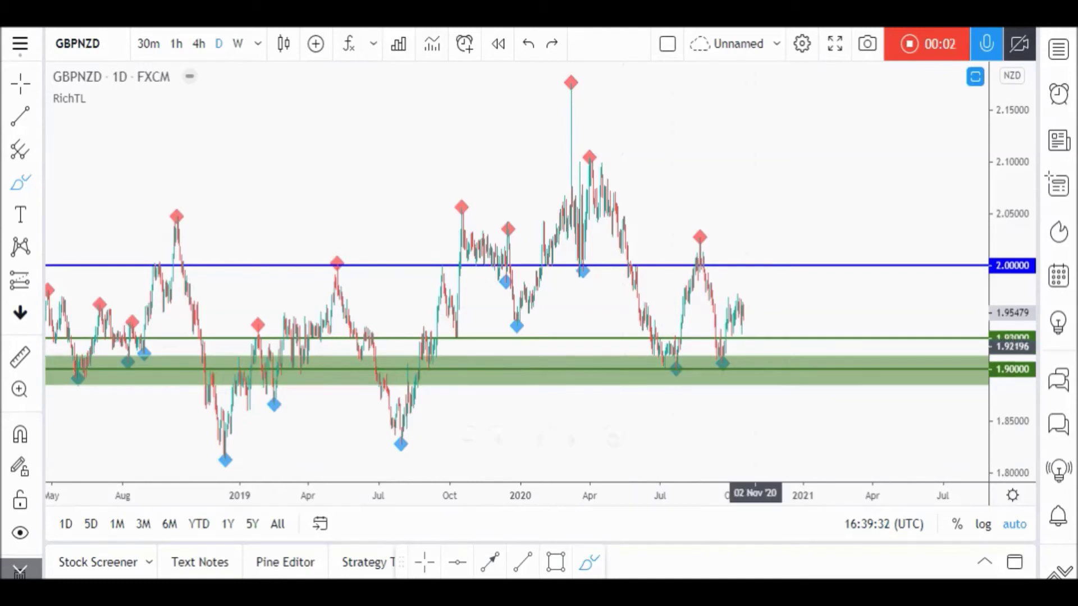
Brush a GBPNZD daily path from the 1.90 low to a circled test of 2.00000 and back to 1.93000, and undo it
{"action": "left_click_drag", "start_coordinate": [719, 359], "coordinate": [728, 375]}
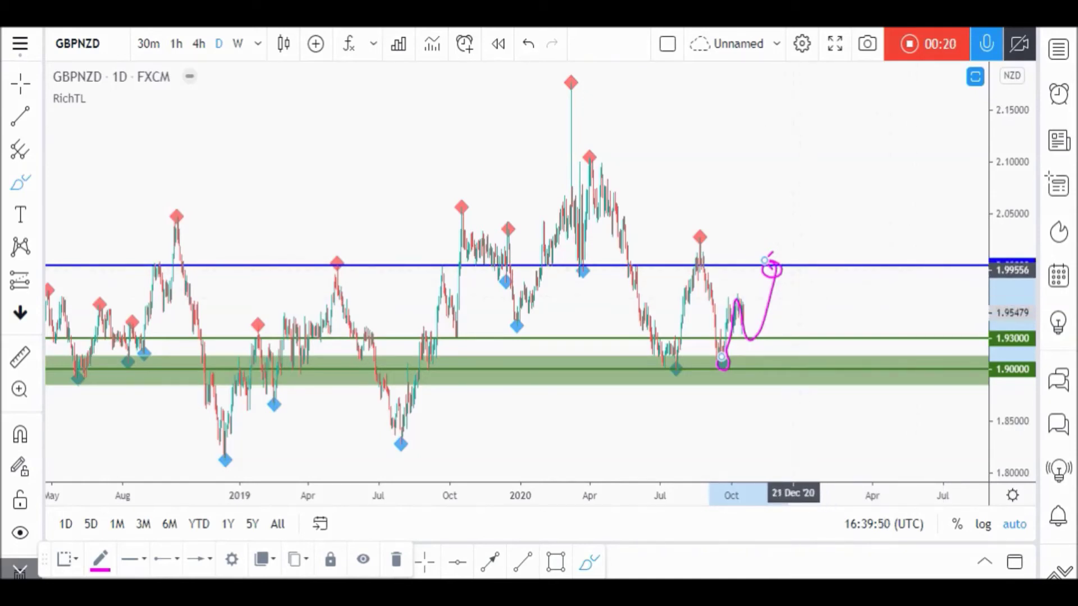
{"action": "mouse_move", "coordinate": [764, 260]}
{"action": "left_mouse_down"}
{"action": "mouse_move", "coordinate": [808, 281]}
{"action": "mouse_move", "coordinate": [843, 338]}
{"action": "left_mouse_up"}
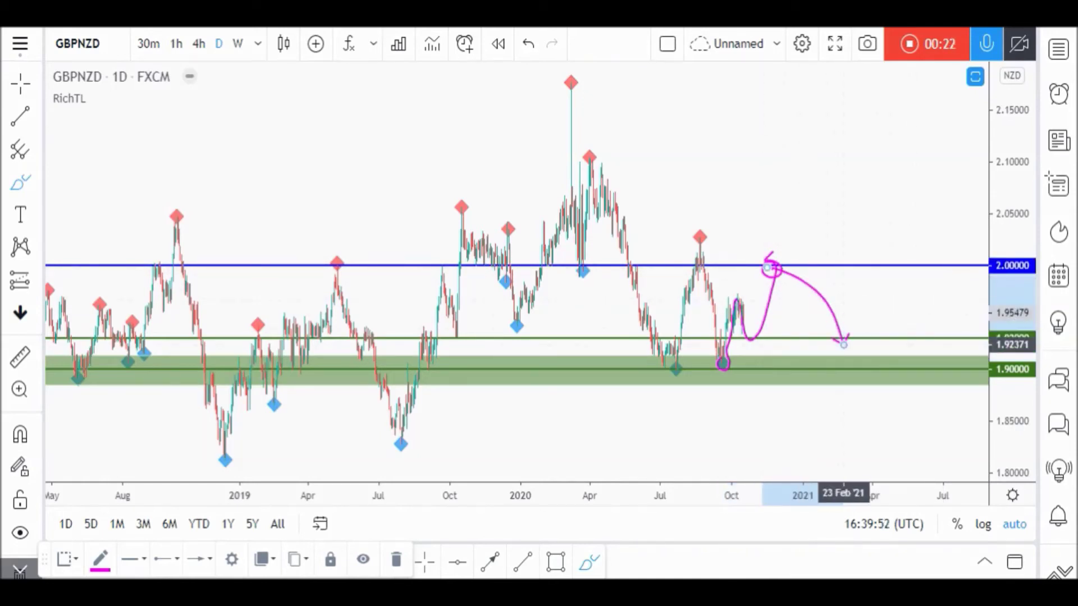
{"action": "key", "text": "ctrl+z"}
{"action": "key", "text": "ctrl+z"}
{"action": "key", "text": "ctrl+z"}
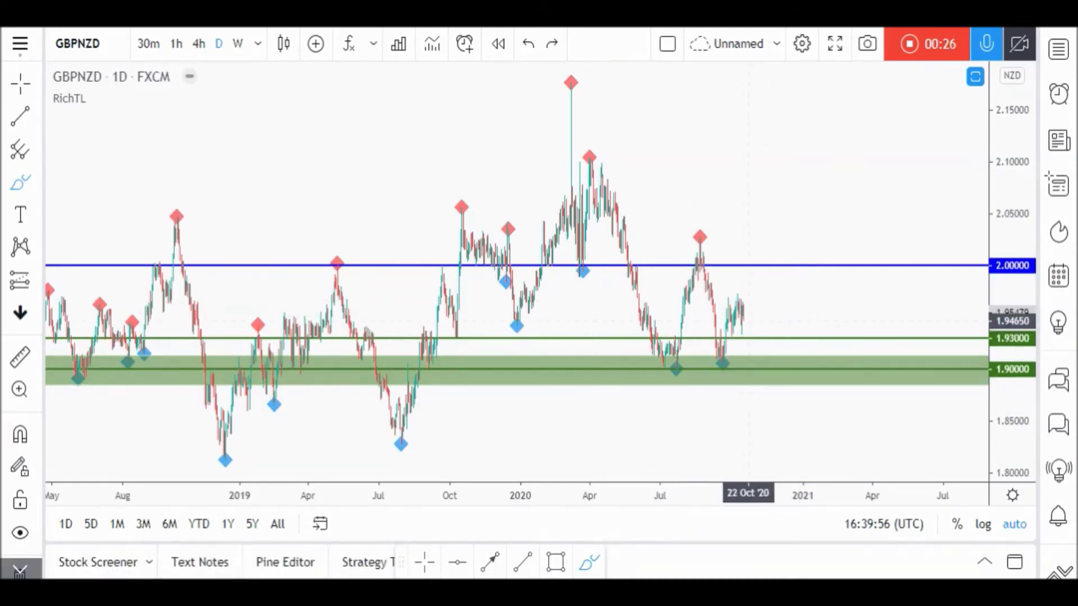
Brush a shallow dip rising to about 1.98, and a drop into the green zone rebounding to about 1.977, undoing both
{"action": "left_click_drag", "start_coordinate": [741, 317], "coordinate": [761, 327]}
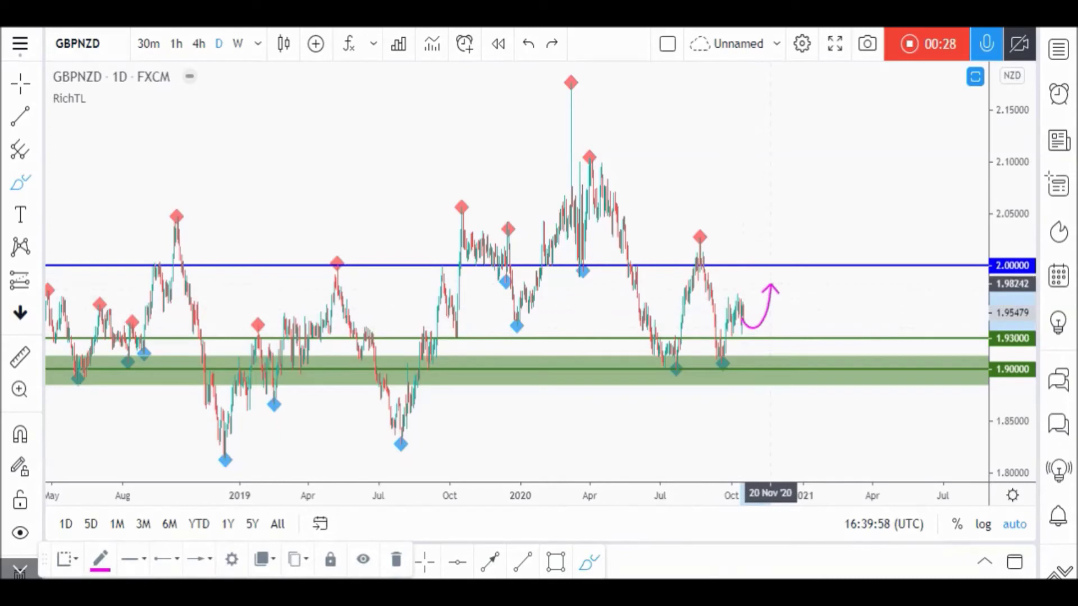
{"action": "key", "text": "ctrl+z"}
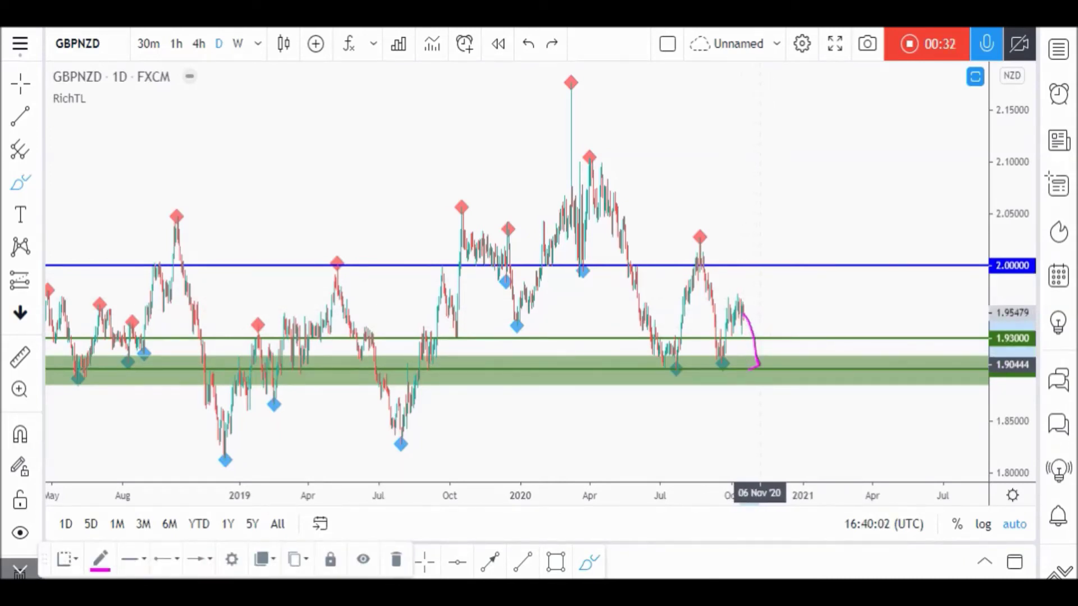
{"action": "mouse_move", "coordinate": [756, 357]}
{"action": "left_mouse_down"}
{"action": "mouse_move", "coordinate": [800, 318]}
{"action": "mouse_move", "coordinate": [794, 294]}
{"action": "left_mouse_up"}
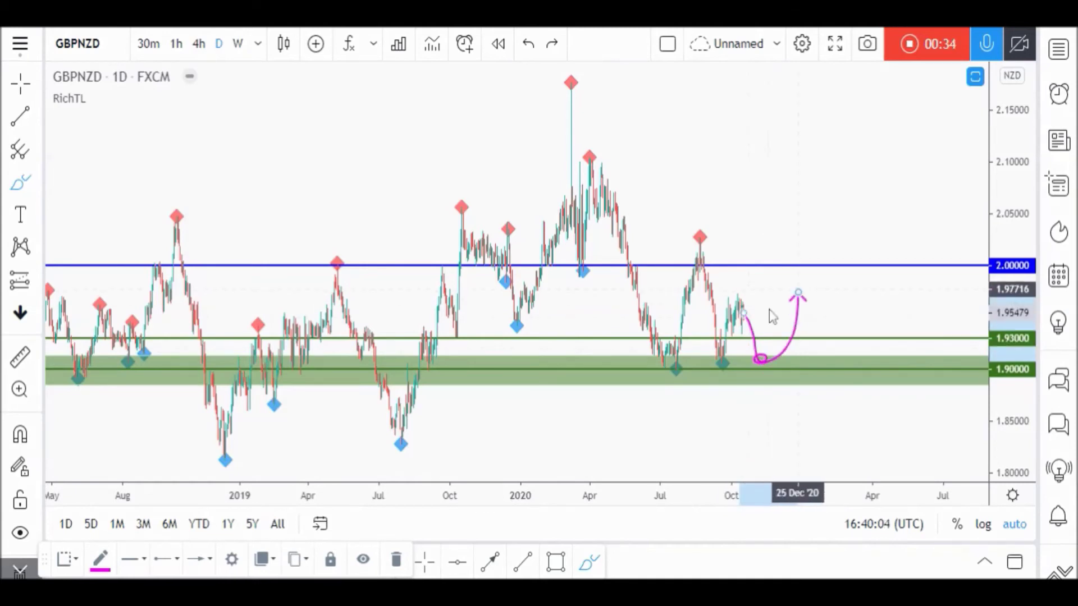
{"action": "key", "text": "ctrl+z"}
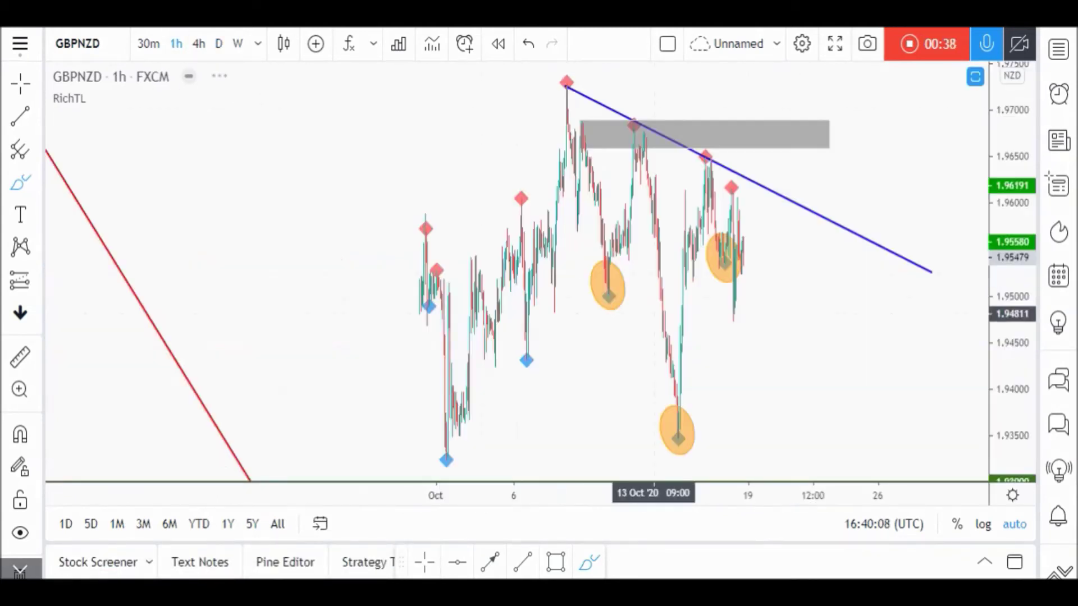
Brush a path on the 1-hour chart rising from the latest price through the blue trendline and grey zone, and undo it
{"action": "scroll", "coordinate": [617, 298], "scroll_direction": "up", "scroll_amount": 3}
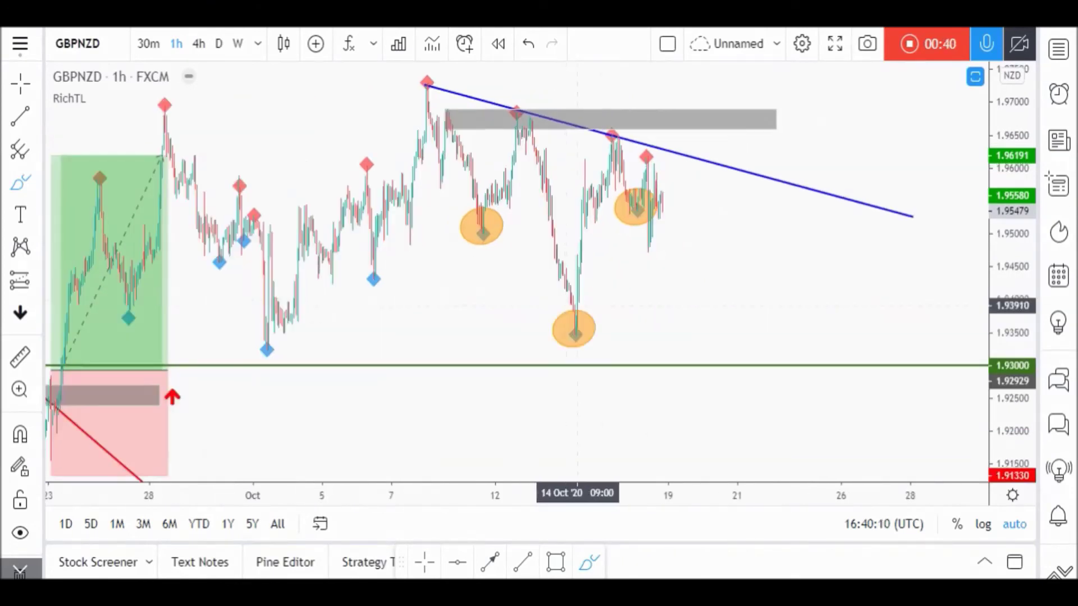
{"action": "scroll", "coordinate": [477, 260], "scroll_direction": "down", "scroll_amount": 3}
{"action": "key", "text": "Escape"}
{"action": "left_click_drag", "start_coordinate": [765, 218], "coordinate": [709, 227]}
{"action": "left_click", "coordinate": [735, 188]}
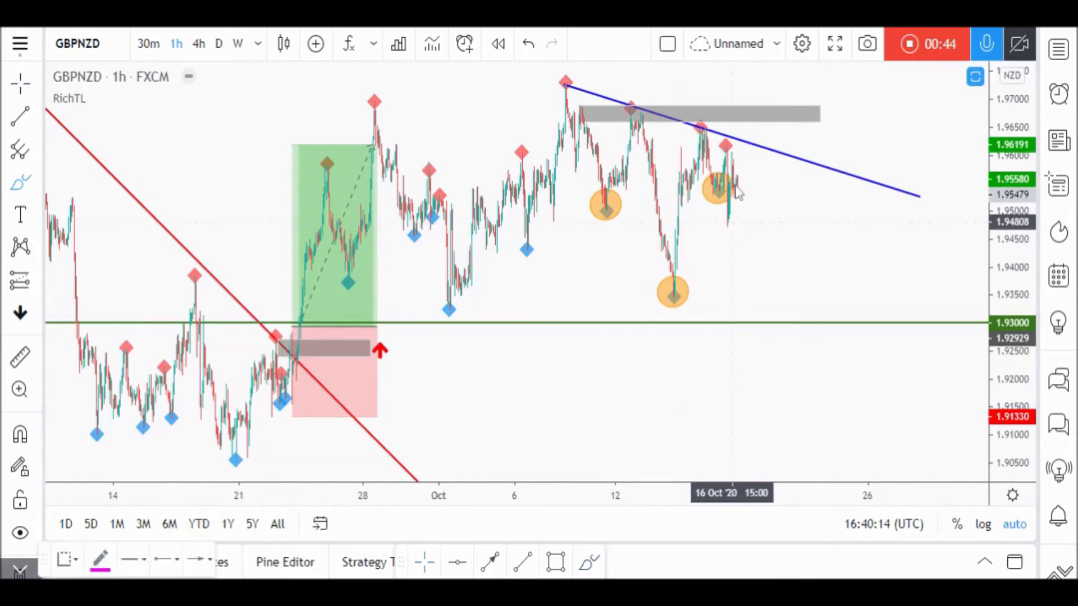
{"action": "mouse_move", "coordinate": [739, 194]}
{"action": "left_mouse_down"}
{"action": "mouse_move", "coordinate": [774, 169]}
{"action": "mouse_move", "coordinate": [779, 93]}
{"action": "left_mouse_up"}
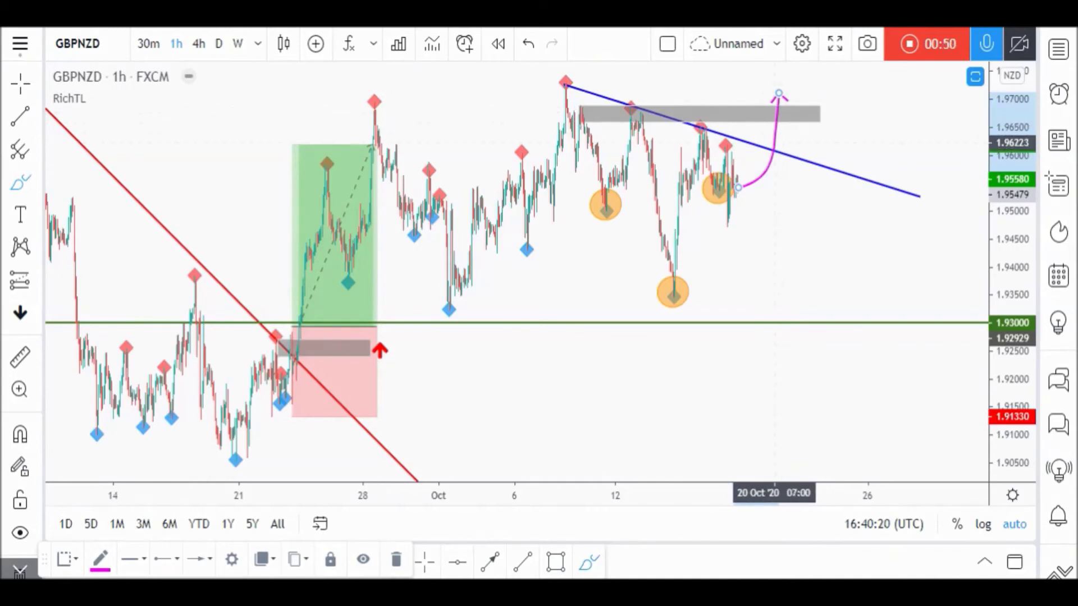
{"action": "key", "text": "ctrl+z"}
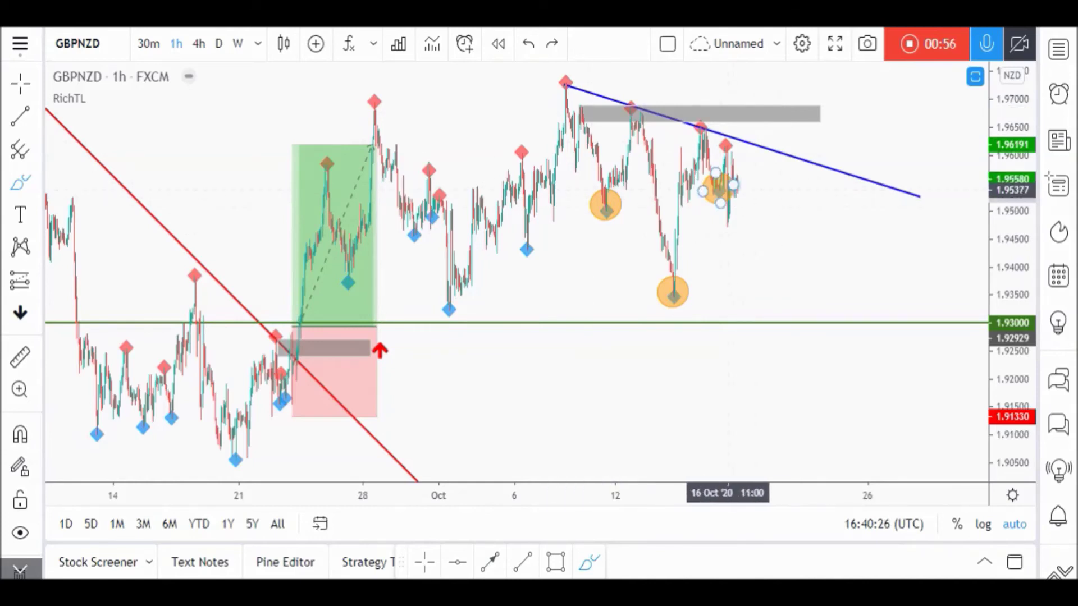
Brush trial price paths around the blue trendline, ending with a short arrow falling to about 1.945, and delete each one
{"action": "mouse_move", "coordinate": [566, 86]}
{"action": "left_mouse_down"}
{"action": "mouse_move", "coordinate": [592, 199]}
{"action": "mouse_move", "coordinate": [623, 135]}
{"action": "mouse_move", "coordinate": [646, 163]}
{"action": "mouse_move", "coordinate": [663, 264]}
{"action": "mouse_move", "coordinate": [700, 143]}
{"action": "mouse_move", "coordinate": [800, 320]}
{"action": "mouse_move", "coordinate": [854, 366]}
{"action": "mouse_move", "coordinate": [841, 314]}
{"action": "left_mouse_up"}
{"action": "key", "text": "Delete"}
{"action": "mouse_move", "coordinate": [823, 352]}
{"action": "left_mouse_down"}
{"action": "mouse_move", "coordinate": [885, 358]}
{"action": "mouse_move", "coordinate": [902, 140]}
{"action": "left_mouse_up"}
{"action": "key", "text": "Delete"}
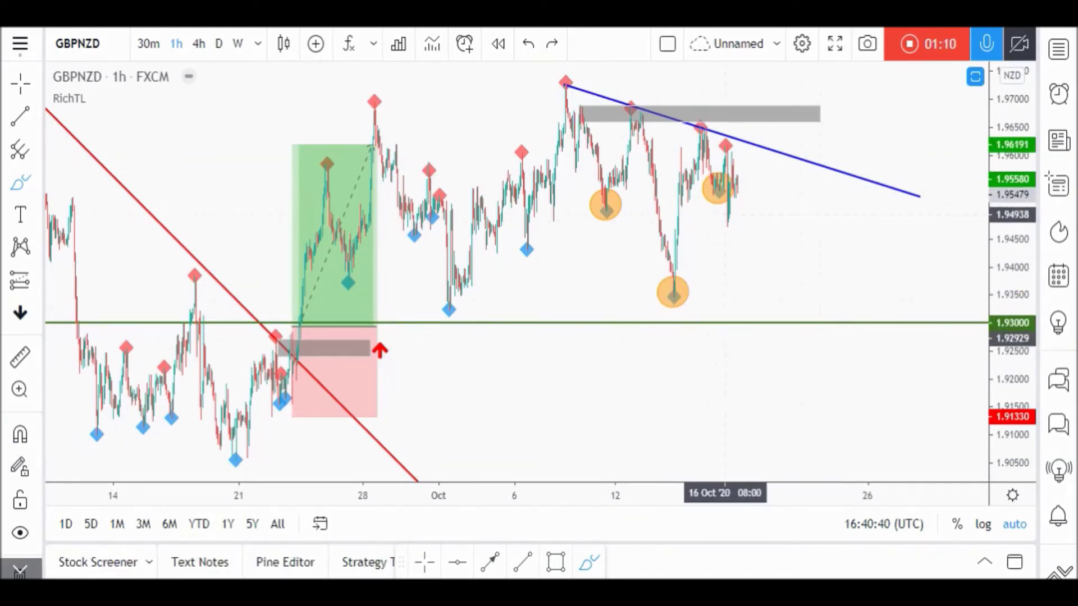
{"action": "left_click_drag", "start_coordinate": [734, 185], "coordinate": [775, 238]}
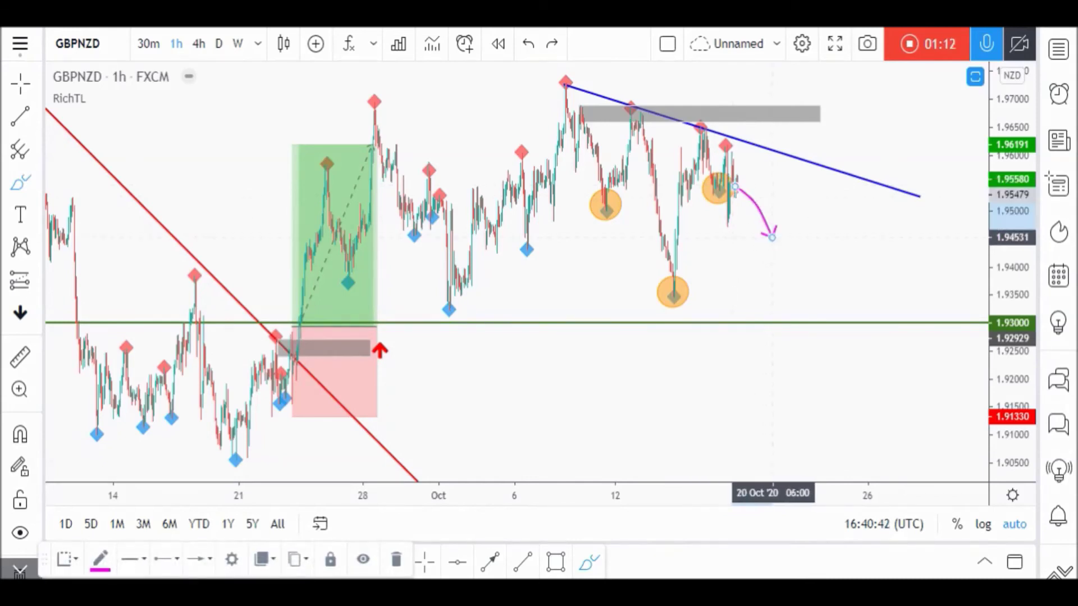
{"action": "key", "text": "Delete"}
Extend the blue descending trendline forward in time to about 1.948 at the chart's edge
{"action": "left_click_drag", "start_coordinate": [920, 198], "coordinate": [991, 221]}
{"action": "left_click", "coordinate": [847, 235]}
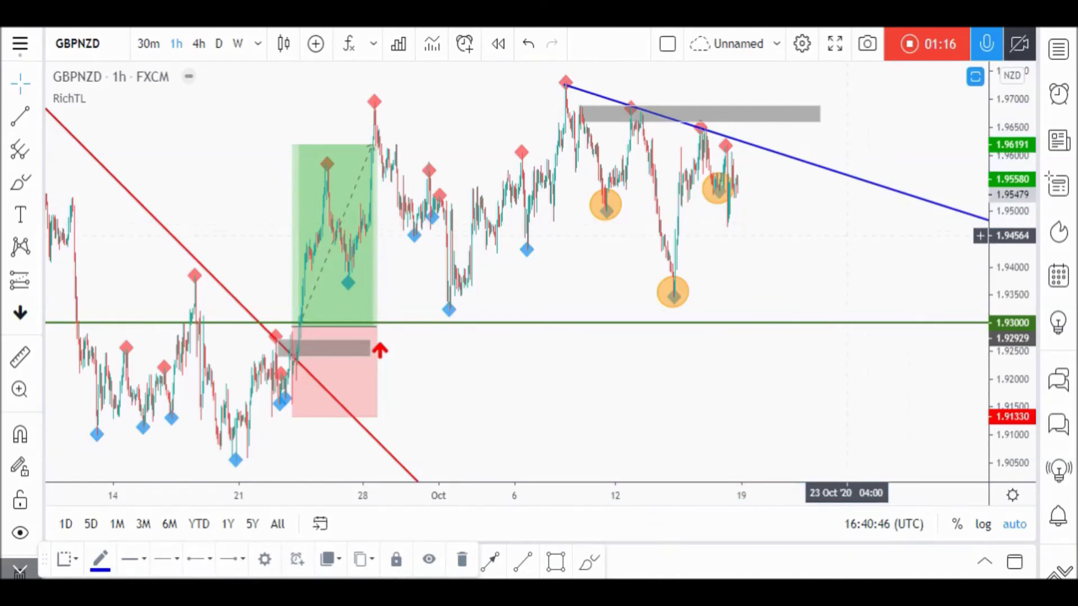
Draw a lower descending trendline below price from about 1.9453 to about 1.9281, and undo it
{"action": "left_click", "coordinate": [534, 563]}
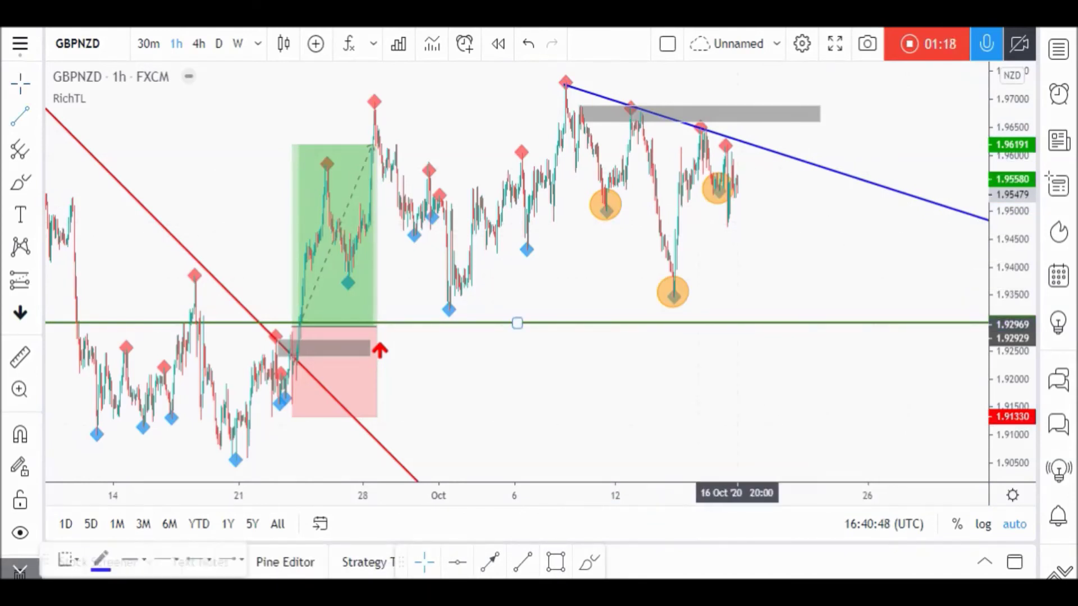
{"action": "left_click", "coordinate": [743, 238]}
{"action": "left_click", "coordinate": [928, 334]}
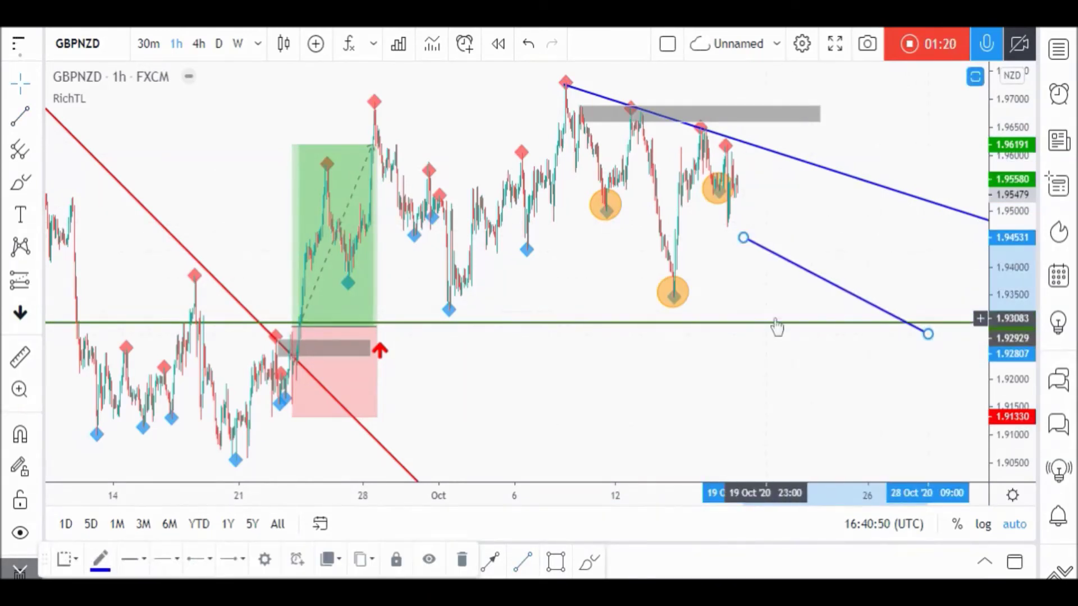
{"action": "key", "text": "ctrl+z"}
Brush a wave path below the blue trendline breaking out to about 1.954, and draw a thin rectangle zone at its last peak
{"action": "mouse_move", "coordinate": [729, 204]}
{"action": "left_mouse_down"}
{"action": "mouse_move", "coordinate": [780, 218]}
{"action": "mouse_move", "coordinate": [796, 183]}
{"action": "mouse_move", "coordinate": [818, 167]}
{"action": "mouse_move", "coordinate": [828, 238]}
{"action": "mouse_move", "coordinate": [867, 258]}
{"action": "mouse_move", "coordinate": [893, 198]}
{"action": "mouse_move", "coordinate": [914, 211]}
{"action": "mouse_move", "coordinate": [923, 271]}
{"action": "mouse_move", "coordinate": [943, 259]}
{"action": "left_mouse_up"}
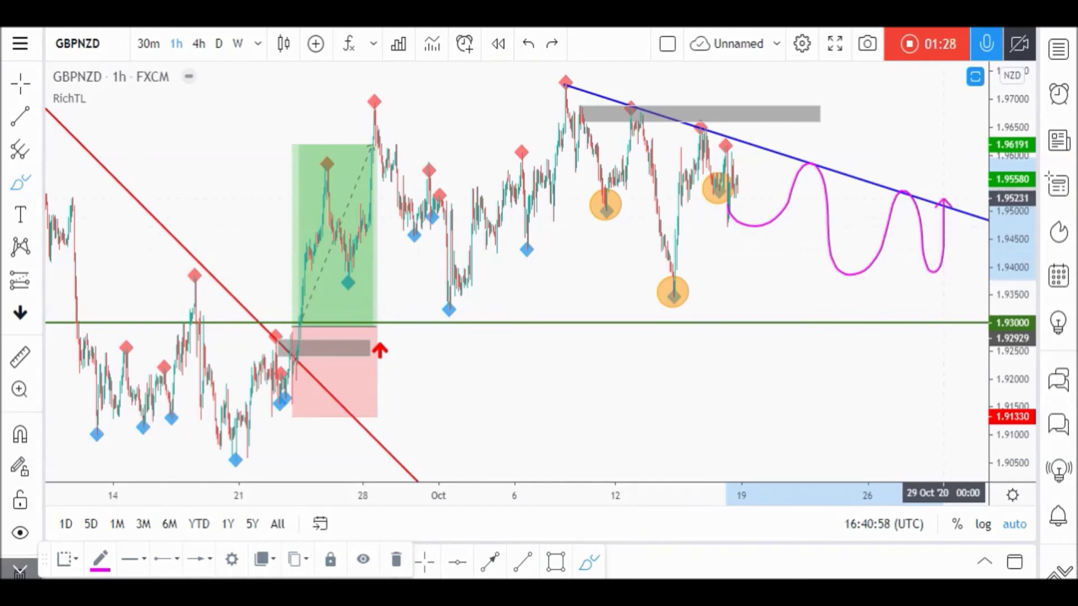
{"action": "left_click", "coordinate": [888, 192]}
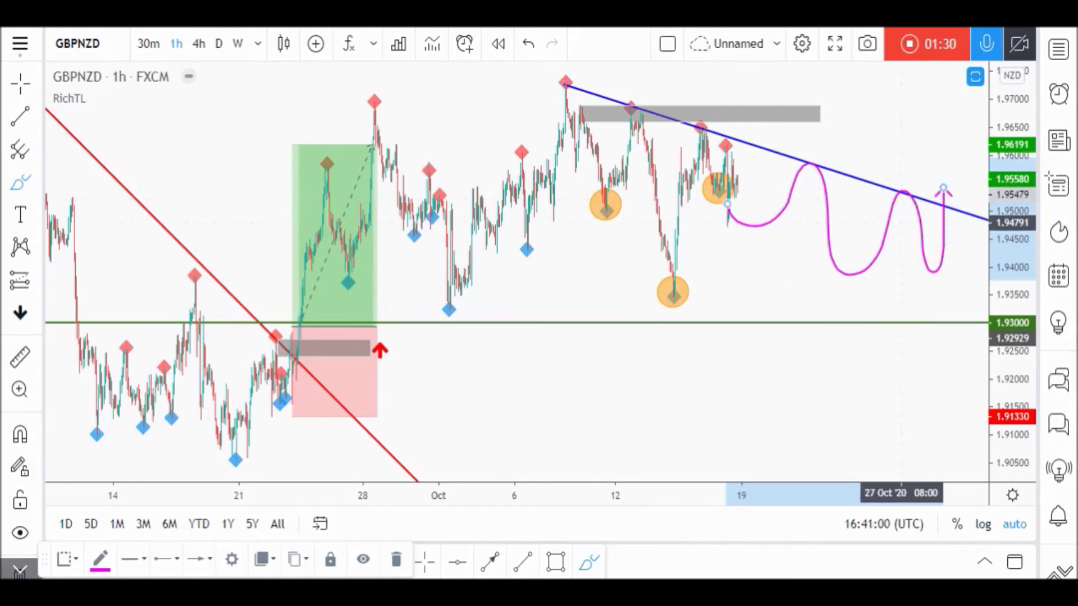
{"action": "left_click", "coordinate": [556, 563]}
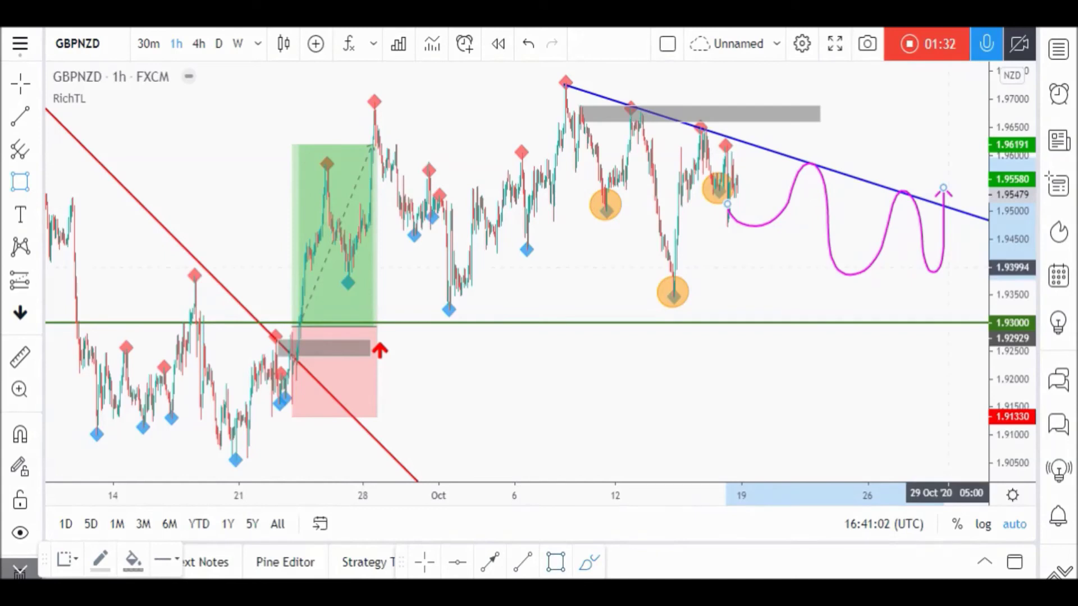
{"action": "left_click", "coordinate": [893, 187]}
{"action": "left_click", "coordinate": [969, 197]}
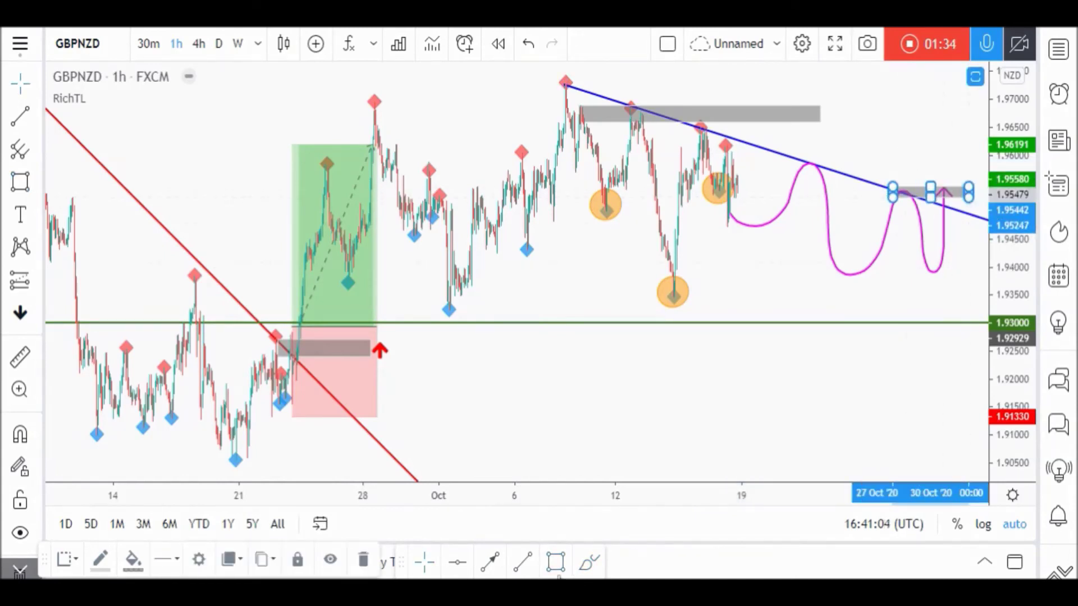
Brush a short upward stroke through the new rectangle zone and undo it
{"action": "left_click", "coordinate": [589, 562]}
{"action": "left_click_drag", "start_coordinate": [944, 201], "coordinate": [948, 176]}
{"action": "key", "text": "ctrl+z"}
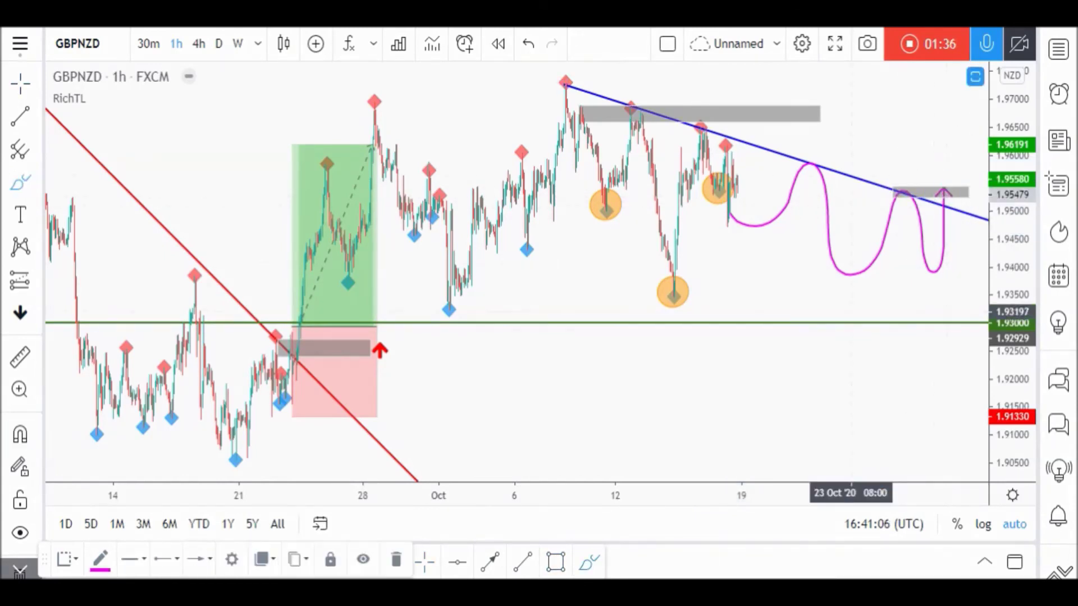
Undo the wave path and its thin zone, and brush an upward arrow from current price through the upper grey zone to about 1.970
{"action": "key", "text": "ctrl+z"}
{"action": "key", "text": "ctrl+z"}
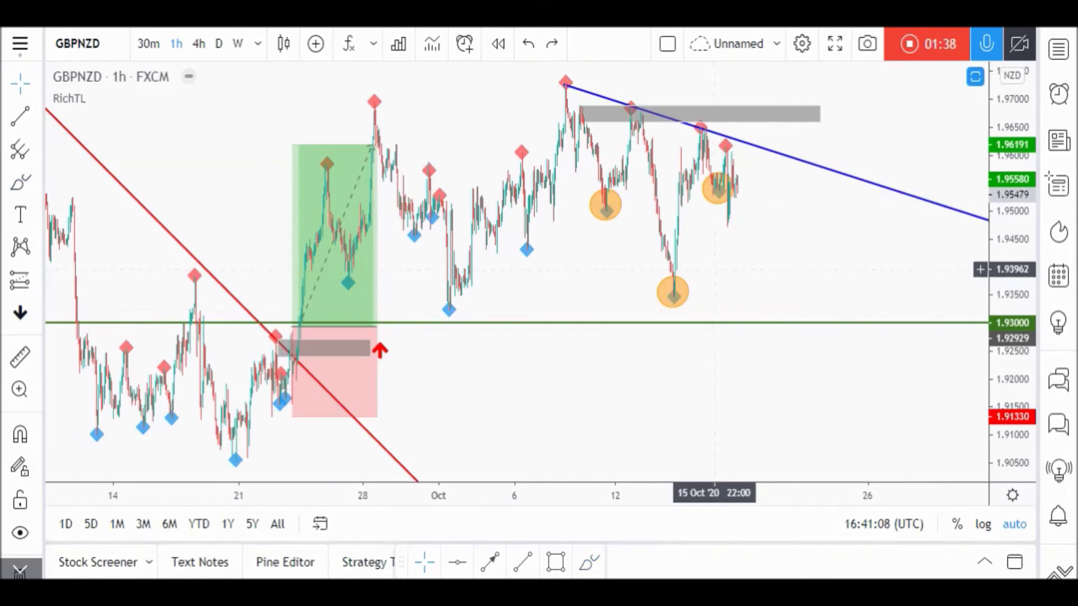
{"action": "left_click", "coordinate": [738, 183]}
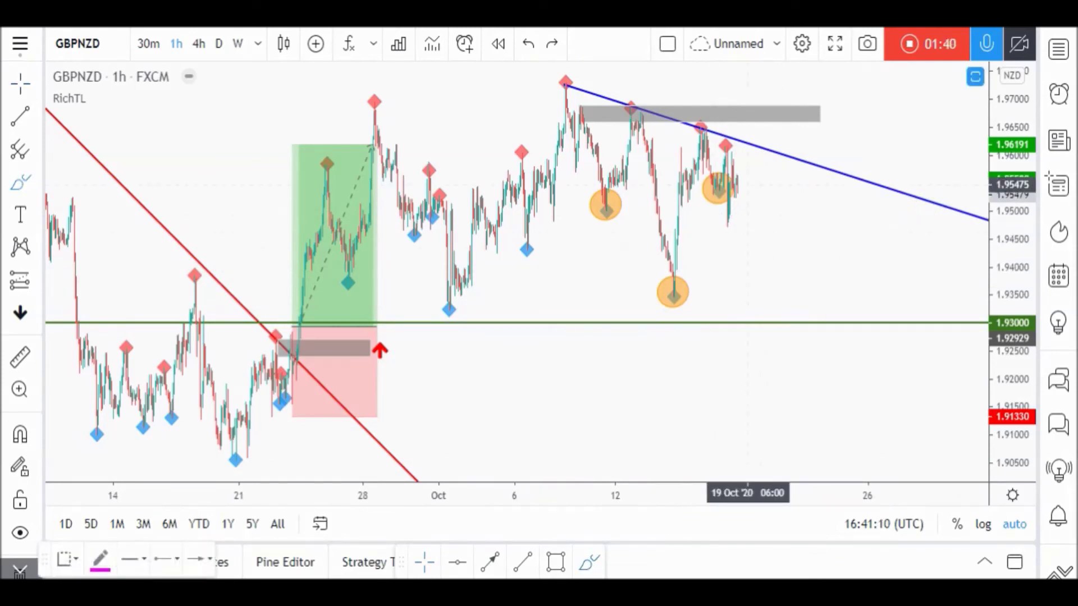
{"action": "left_click", "coordinate": [769, 100]}
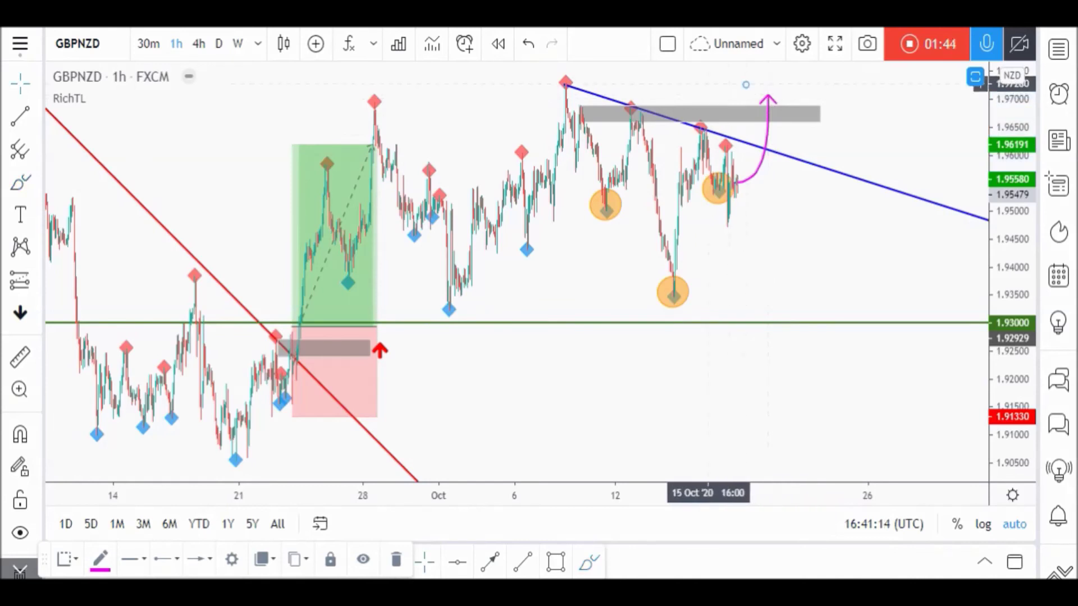
Place a long position beside the upper grey zone with its entry at about 1.9697 and its stop at about 1.9504
{"action": "left_click", "coordinate": [39, 282]}
{"action": "left_click", "coordinate": [112, 266]}
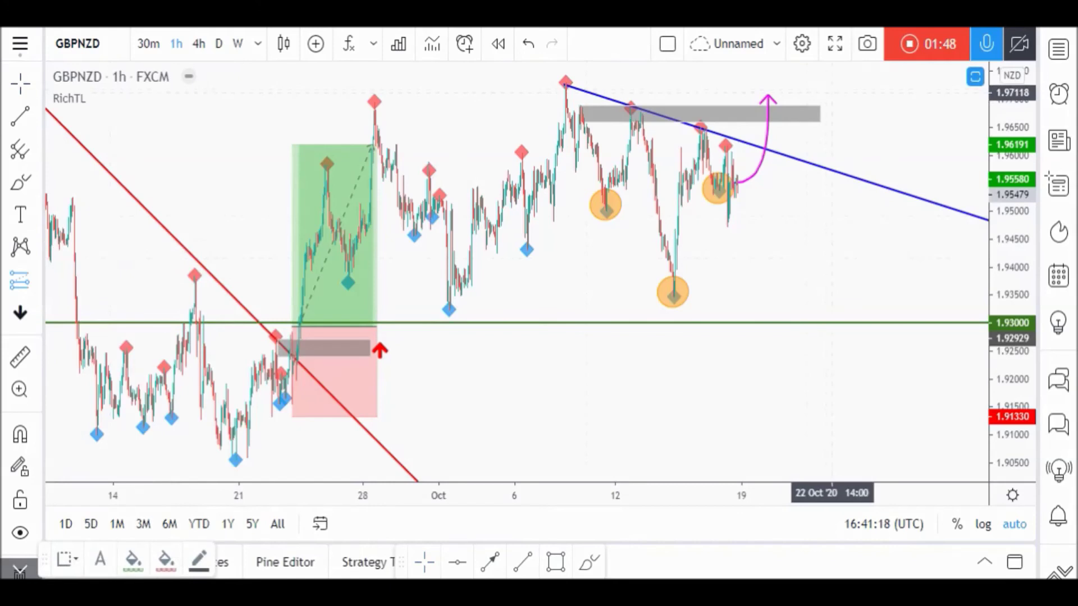
{"action": "left_click", "coordinate": [828, 98]}
{"action": "mouse_move", "coordinate": [829, 182]}
{"action": "left_mouse_down"}
{"action": "mouse_move", "coordinate": [784, 217]}
{"action": "mouse_move", "coordinate": [786, 178]}
{"action": "mouse_move", "coordinate": [793, 212]}
{"action": "left_mouse_up"}
{"action": "left_click_drag", "start_coordinate": [829, 106], "coordinate": [828, 115]}
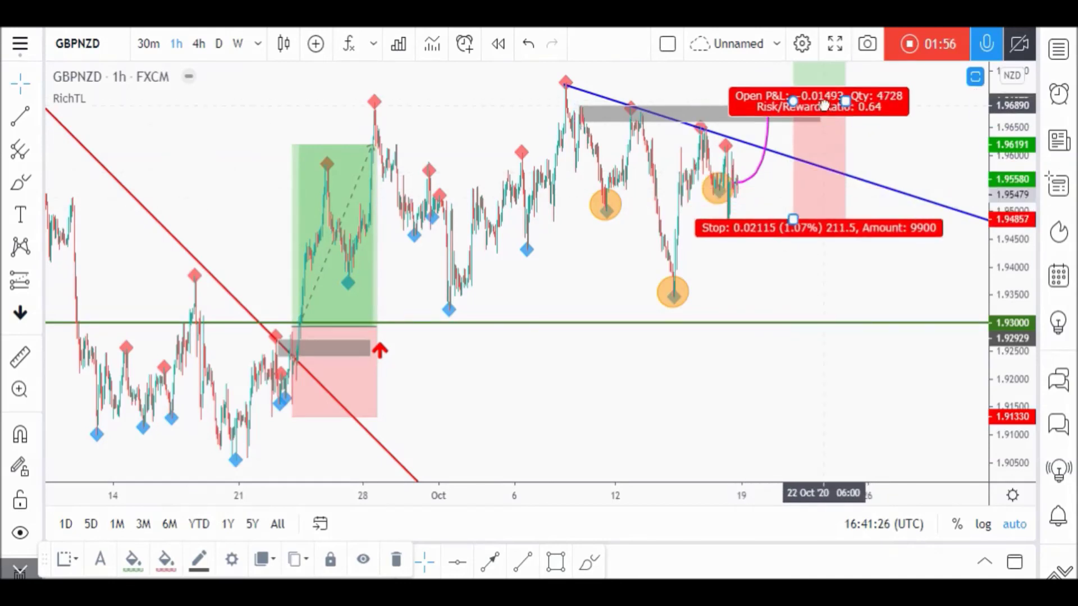
{"action": "left_click_drag", "start_coordinate": [792, 217], "coordinate": [788, 209]}
{"action": "left_click", "coordinate": [753, 273]}
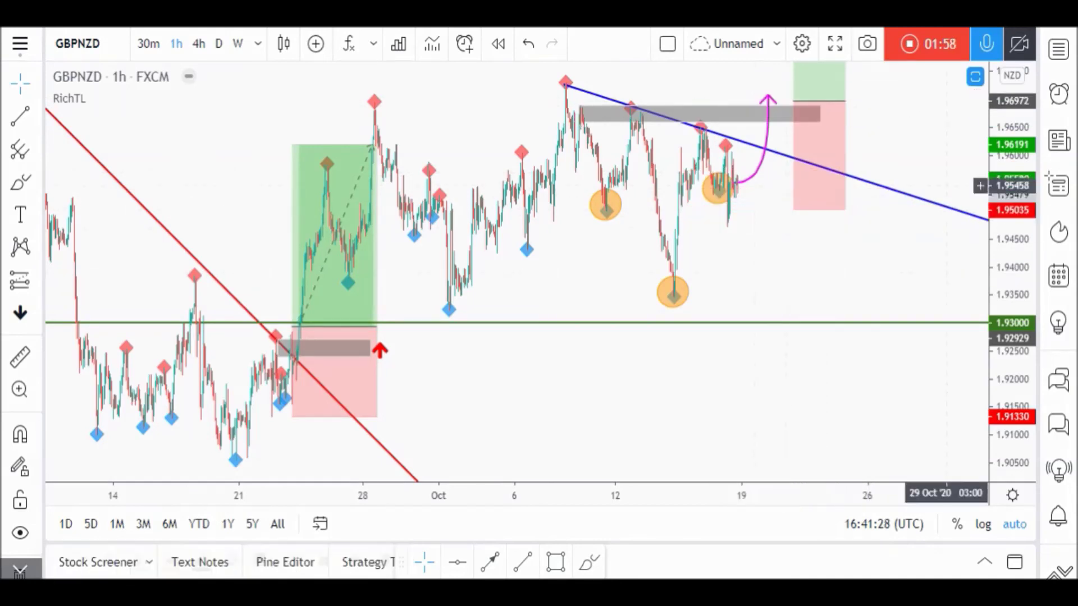
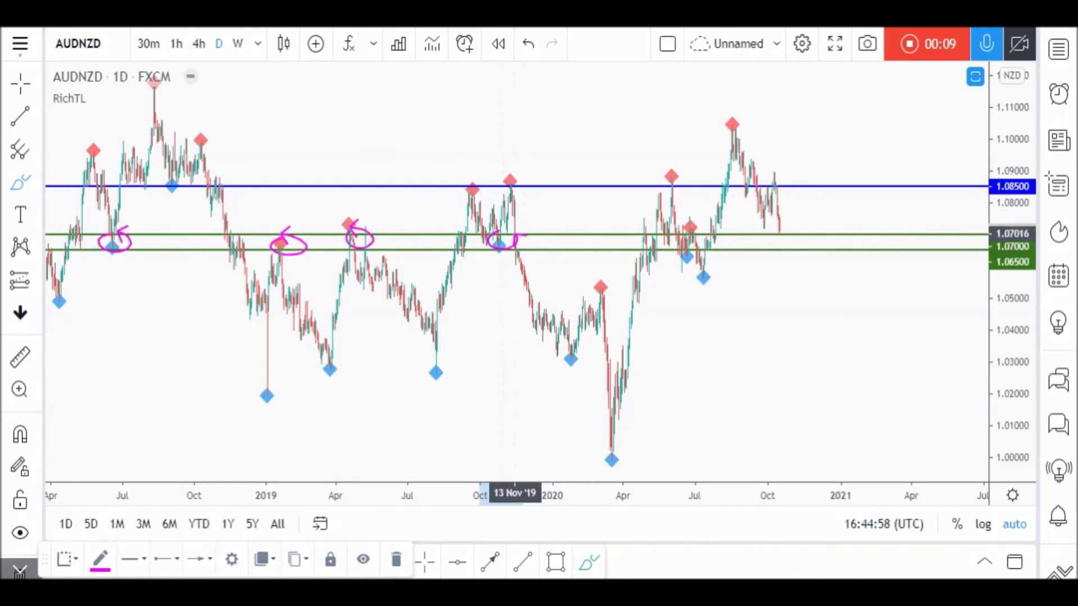
On the AUDNZD daily chart, circle the mid-2020 reaction at the 1.065–1.070 zone, and undo the short bounce stroke beside current price
{"action": "left_click_drag", "start_coordinate": [686, 230], "coordinate": [682, 249]}
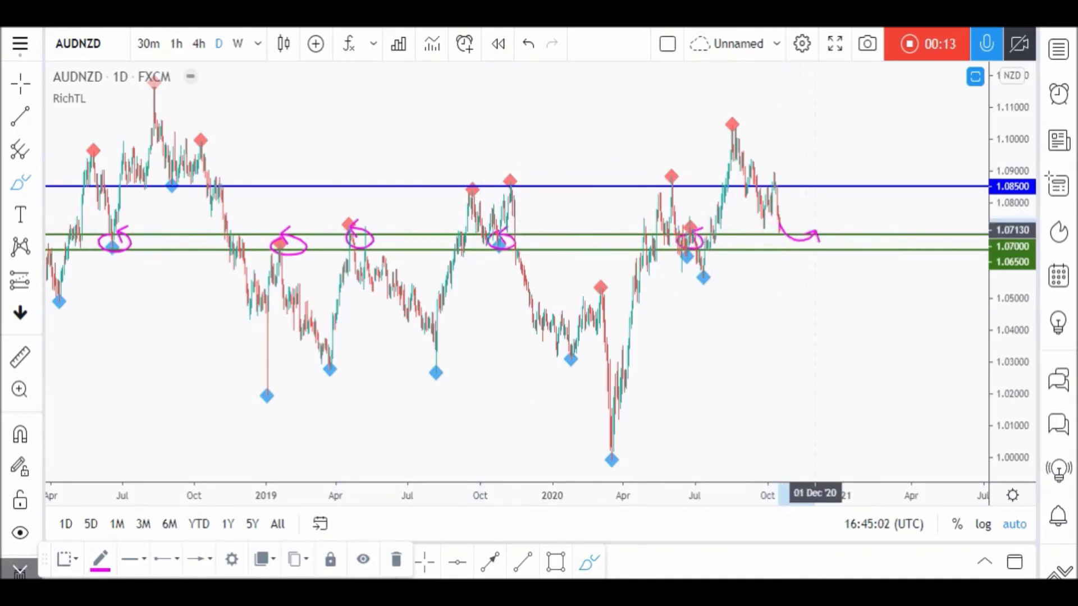
{"action": "key", "text": "ctrl+z"}
Brush a path breaking below 1.065, retesting the zone and falling to about 1.042, circle the retest, and undo these strokes
{"action": "left_click_drag", "start_coordinate": [778, 215], "coordinate": [785, 249]}
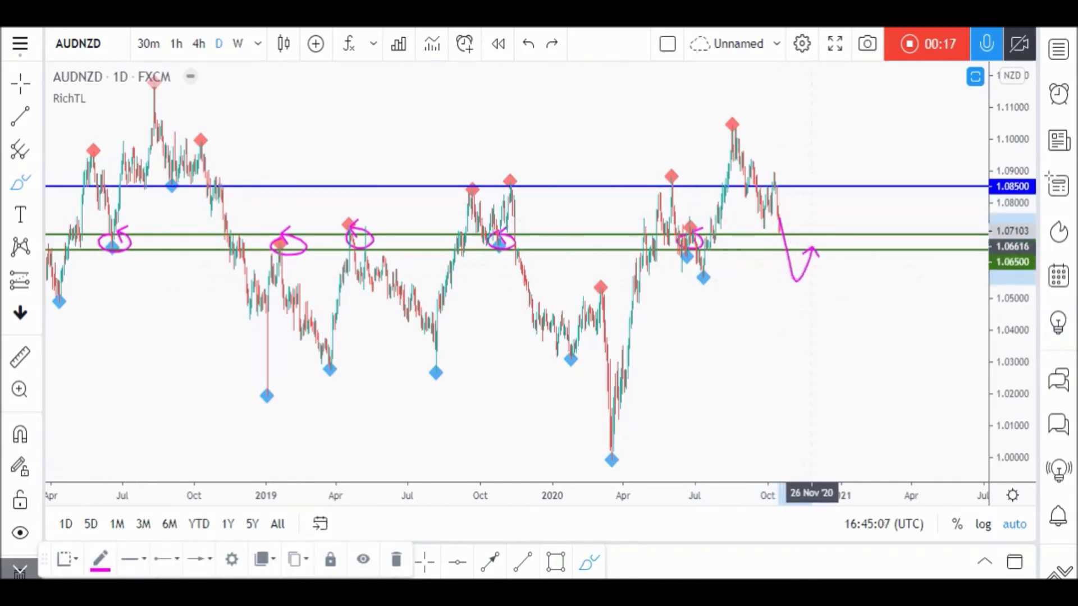
{"action": "left_click_drag", "start_coordinate": [851, 289], "coordinate": [855, 323]}
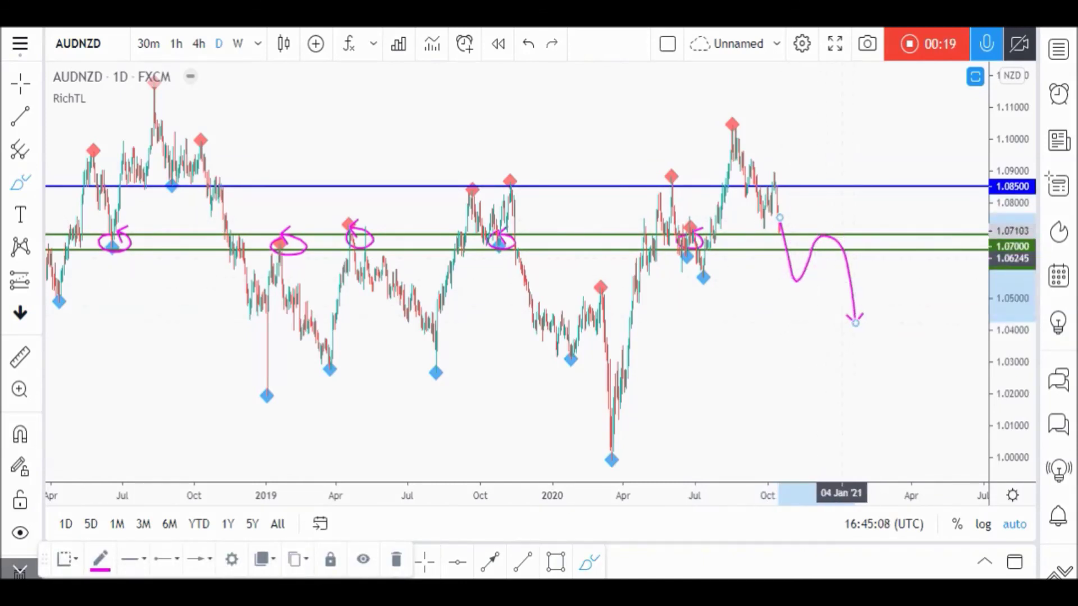
{"action": "left_click_drag", "start_coordinate": [839, 247], "coordinate": [823, 239]}
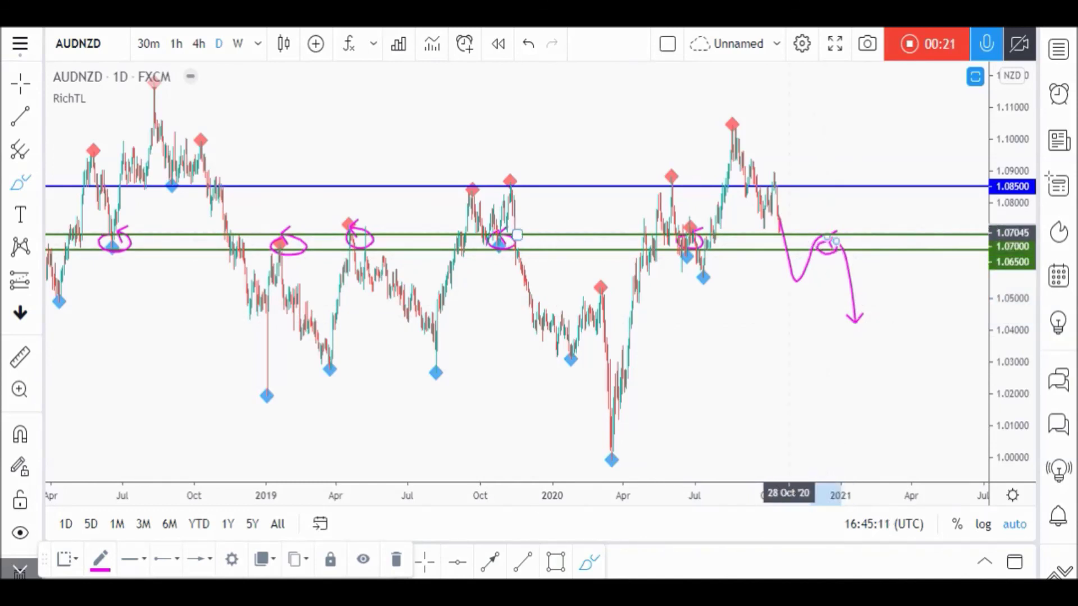
{"action": "key", "text": "ctrl+z"}
{"action": "key", "text": "ctrl+z"}
{"action": "key", "text": "ctrl+z"}
{"action": "mouse_move", "coordinate": [779, 231]}
{"action": "left_mouse_down"}
{"action": "mouse_move", "coordinate": [765, 223]}
{"action": "mouse_move", "coordinate": [793, 247]}
{"action": "left_mouse_up"}
{"action": "key", "text": "Escape"}
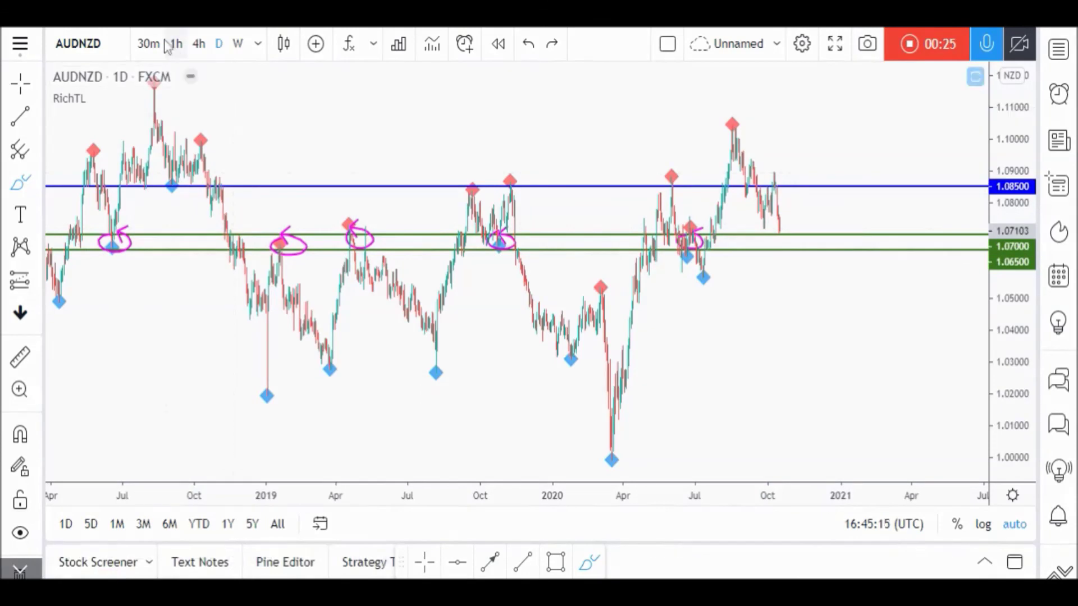
Switch AUDNZD to the 30-minute interval and brush a path rising to the red trendline and dipping back toward the 1.070 level
{"action": "left_click", "coordinate": [155, 44]}
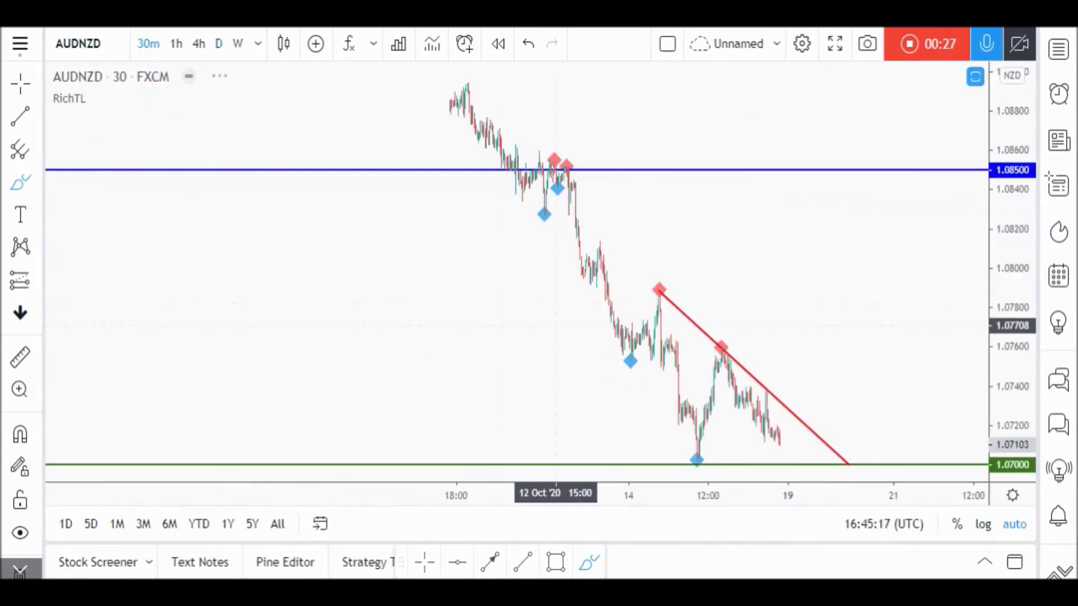
{"action": "scroll", "coordinate": [580, 334], "scroll_direction": "up", "scroll_amount": 5}
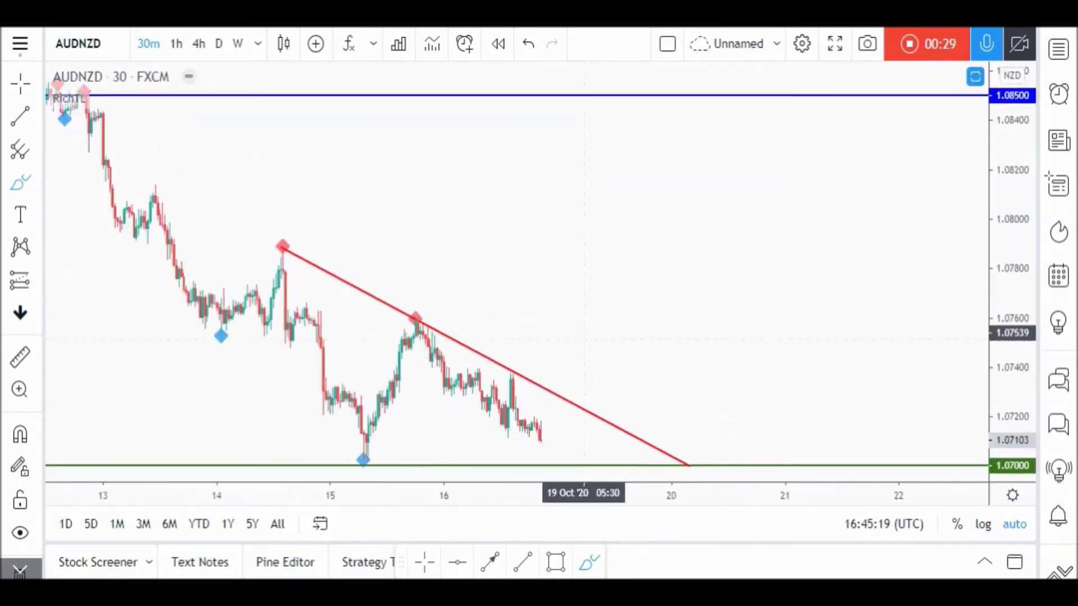
{"action": "left_click_drag", "start_coordinate": [578, 197], "coordinate": [638, 197]}
{"action": "left_click", "coordinate": [589, 562]}
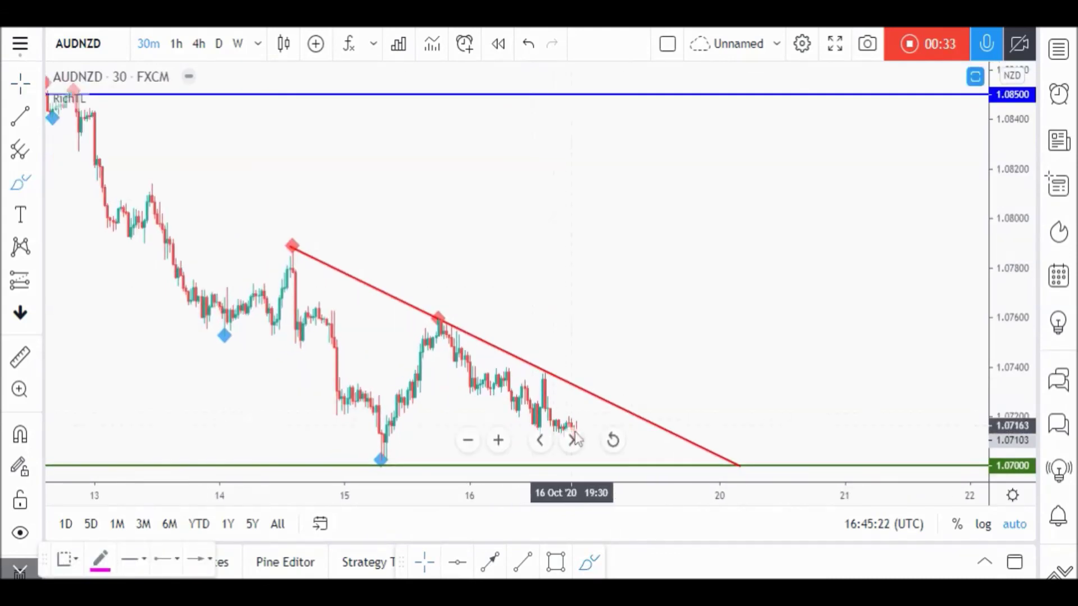
{"action": "mouse_move", "coordinate": [560, 424]}
{"action": "left_mouse_down"}
{"action": "mouse_move", "coordinate": [584, 395]}
{"action": "mouse_move", "coordinate": [611, 403]}
{"action": "mouse_move", "coordinate": [613, 439]}
{"action": "mouse_move", "coordinate": [643, 449]}
{"action": "left_mouse_up"}
Draw a thin rectangle zone at the path's peak from about 1.0724 to 1.0730, and brush an upward arrow from the dip through it
{"action": "left_click", "coordinate": [556, 561]}
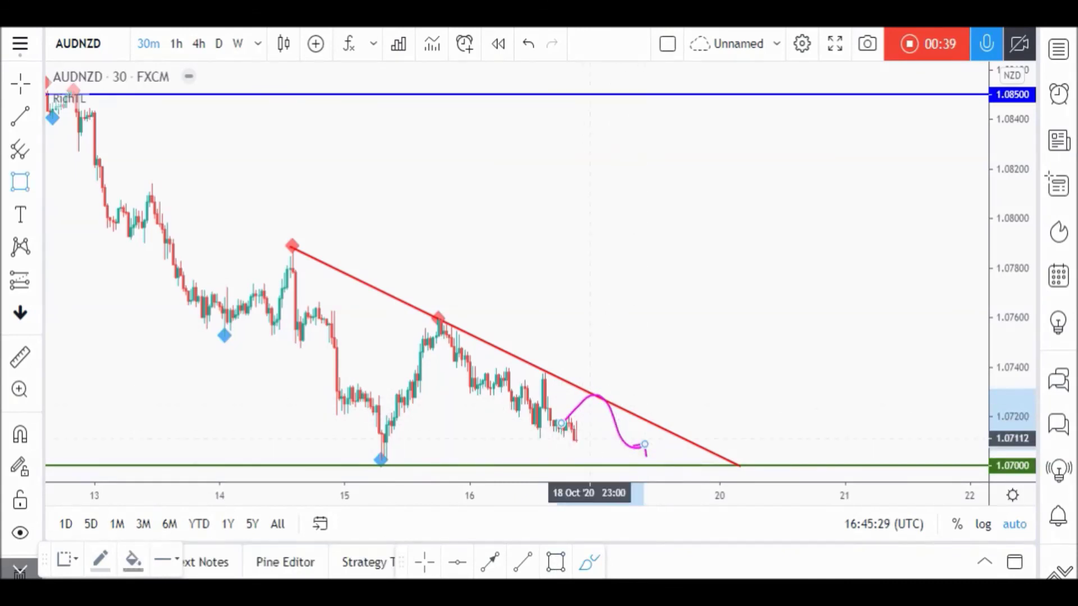
{"action": "left_click_drag", "start_coordinate": [592, 391], "coordinate": [702, 408]}
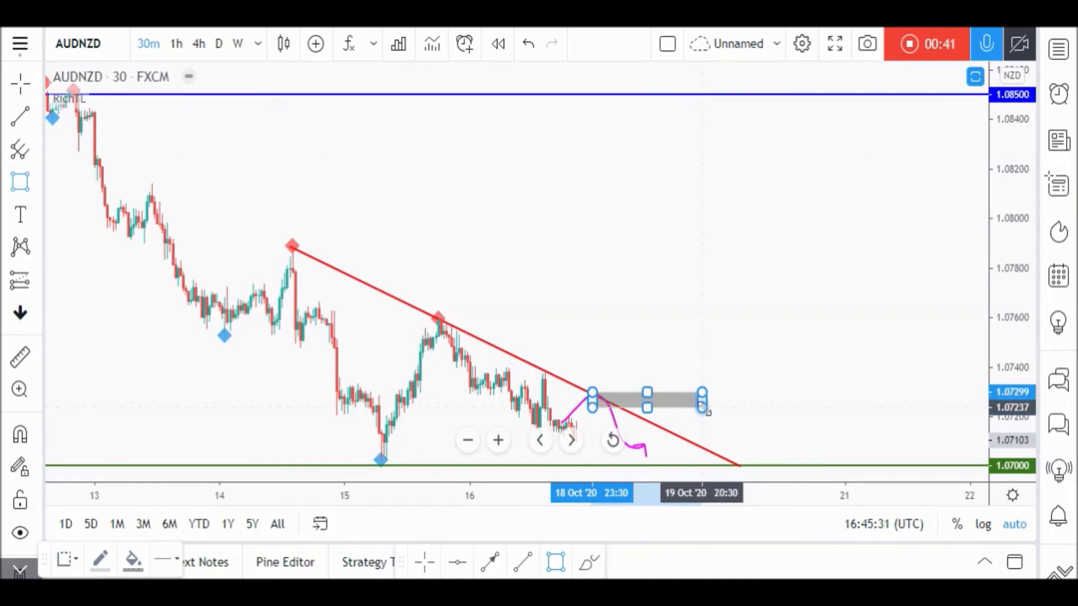
{"action": "left_click", "coordinate": [667, 361]}
{"action": "mouse_move", "coordinate": [637, 447]}
{"action": "left_mouse_down"}
{"action": "mouse_move", "coordinate": [668, 414]}
{"action": "mouse_move", "coordinate": [650, 455]}
{"action": "mouse_move", "coordinate": [668, 435]}
{"action": "mouse_move", "coordinate": [678, 398]}
{"action": "left_mouse_up"}
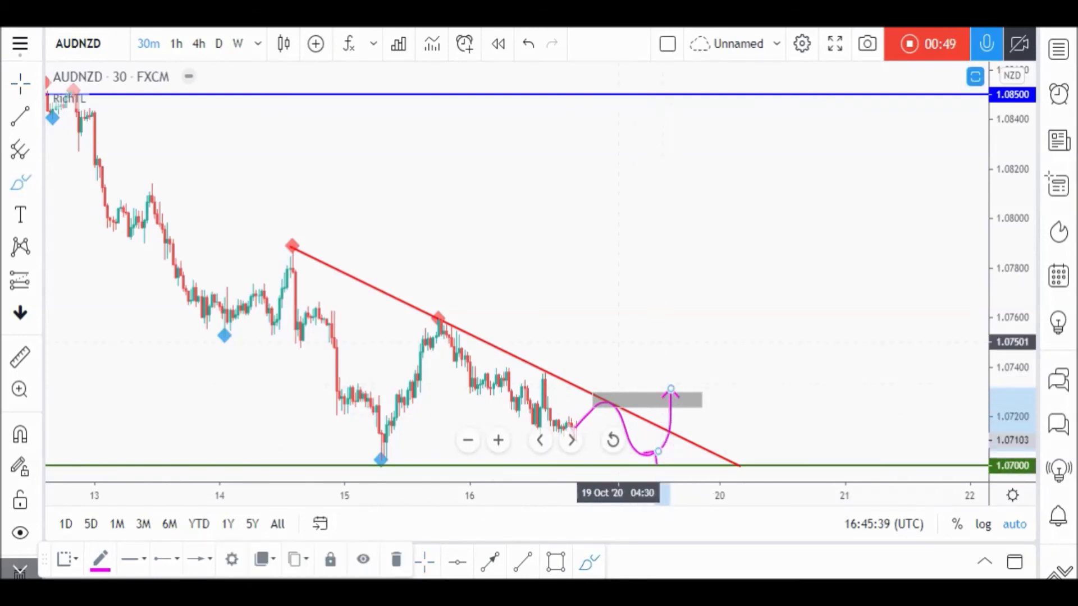
Place a long position above the new zone with entry at about 1.0732, stop at about 1.0704 and target at about 1.0788
{"action": "left_click", "coordinate": [39, 280]}
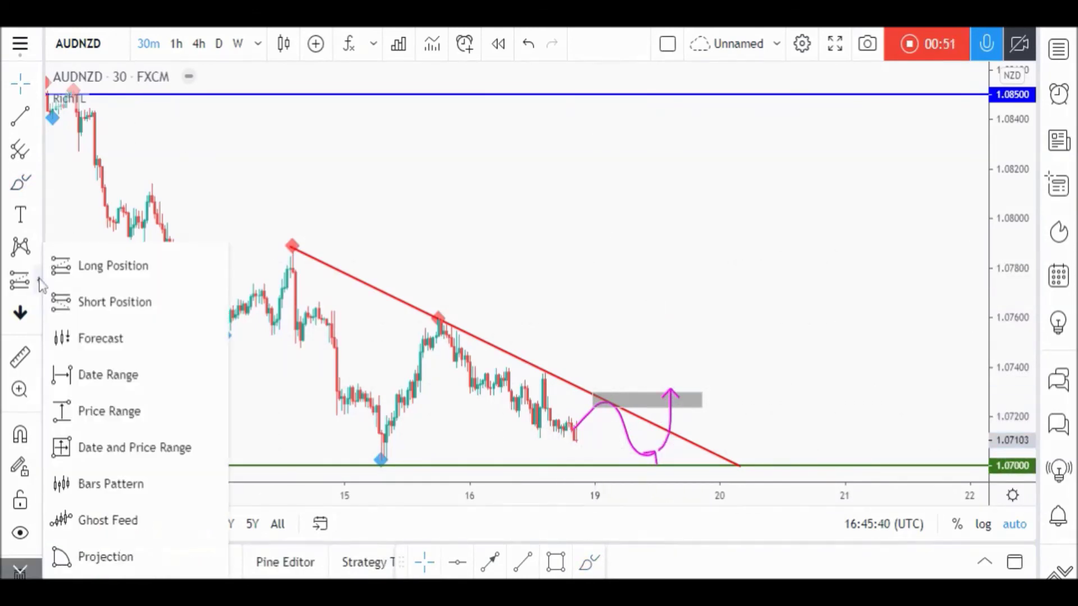
{"action": "left_click", "coordinate": [84, 268]}
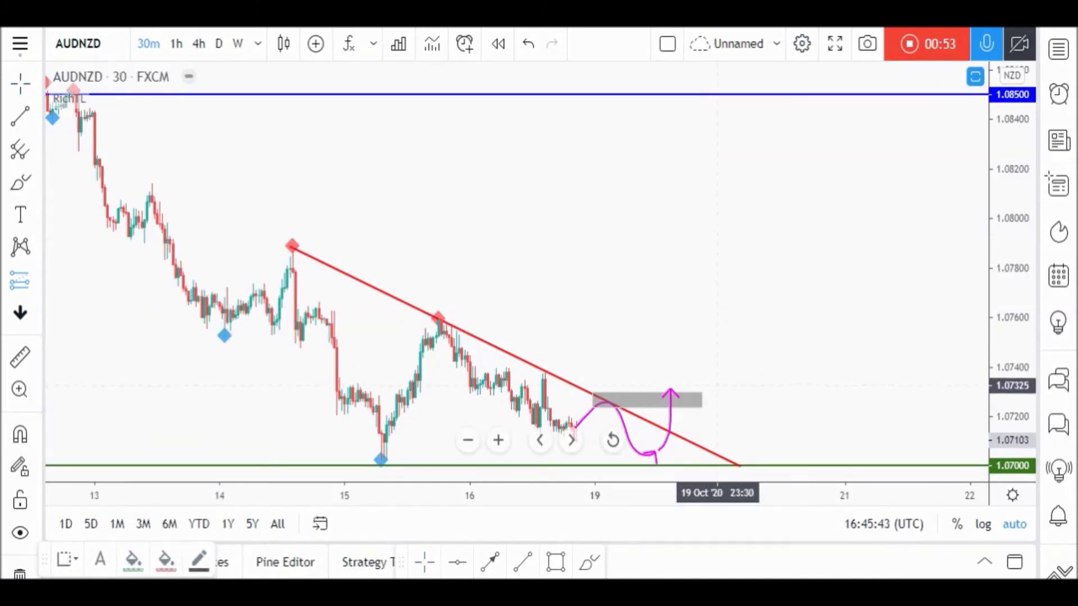
{"action": "left_click", "coordinate": [717, 386]}
{"action": "left_click_drag", "start_coordinate": [688, 461], "coordinate": [678, 456]}
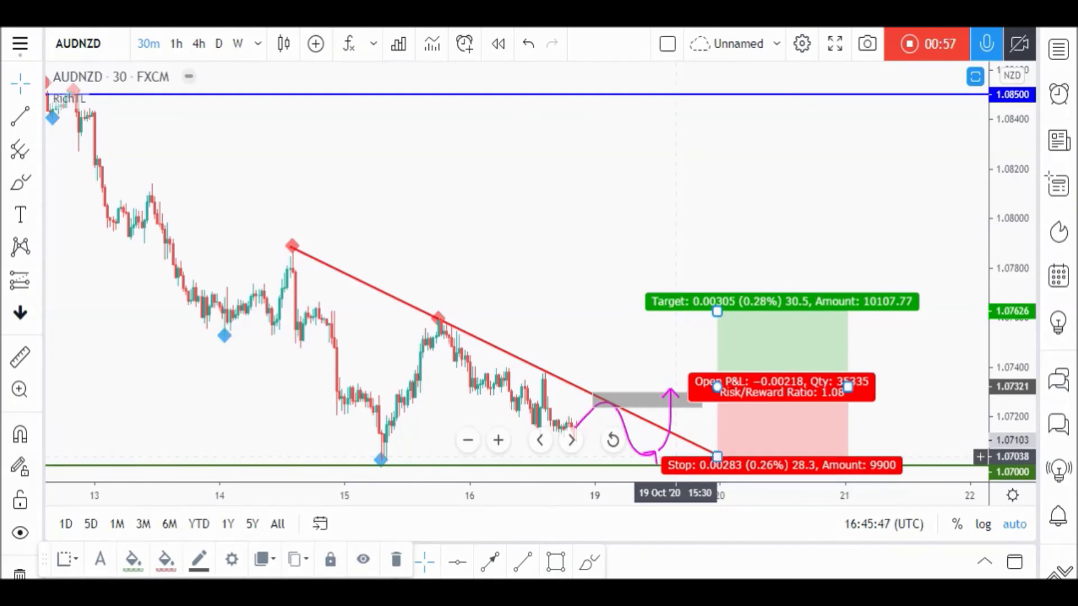
{"action": "left_click_drag", "start_coordinate": [717, 313], "coordinate": [713, 248]}
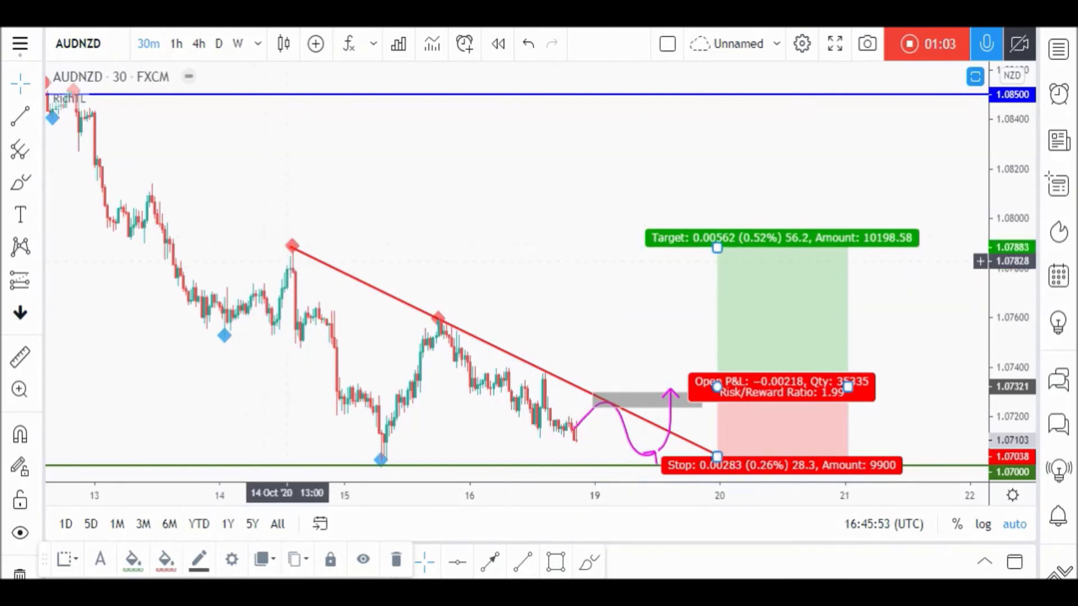
{"action": "left_click", "coordinate": [446, 242]}
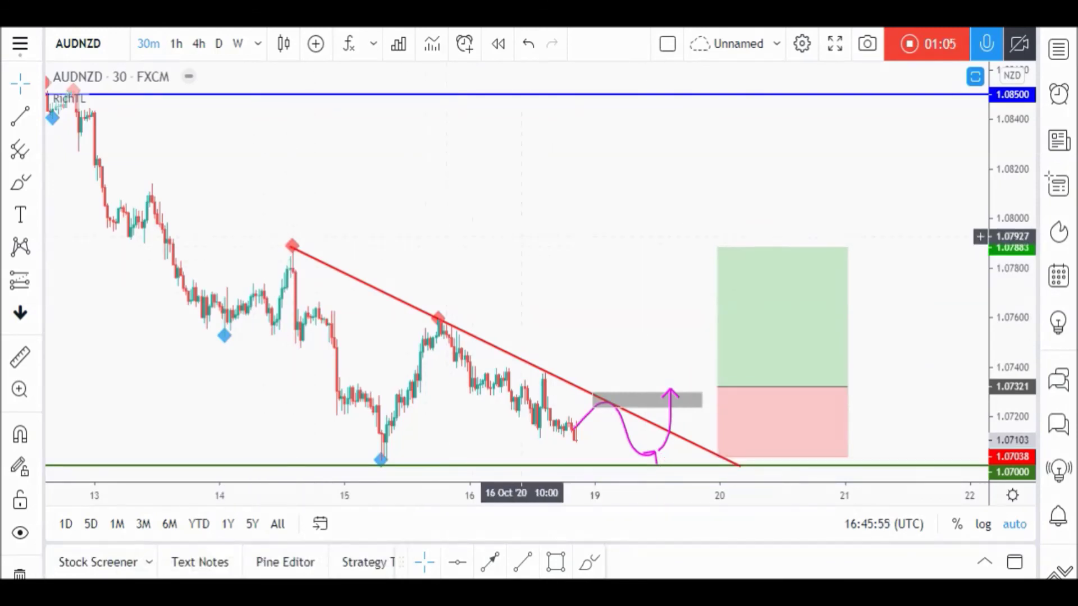